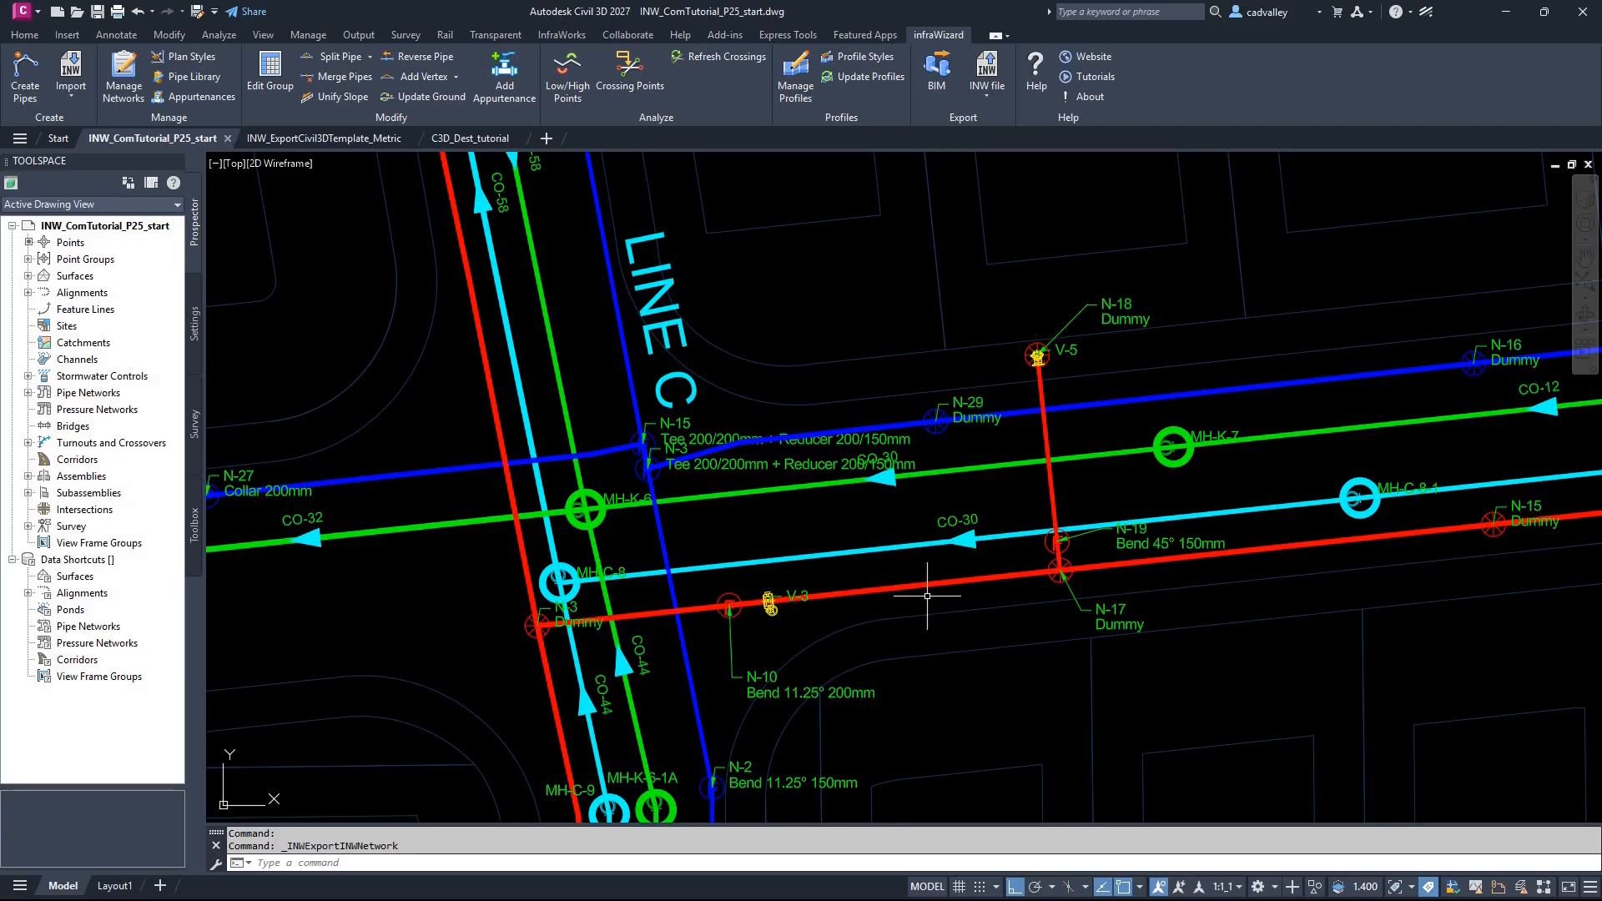
Step: Start an infraWizard export to Civil 3D with the whole SD network as the source
left_click(1000, 100)
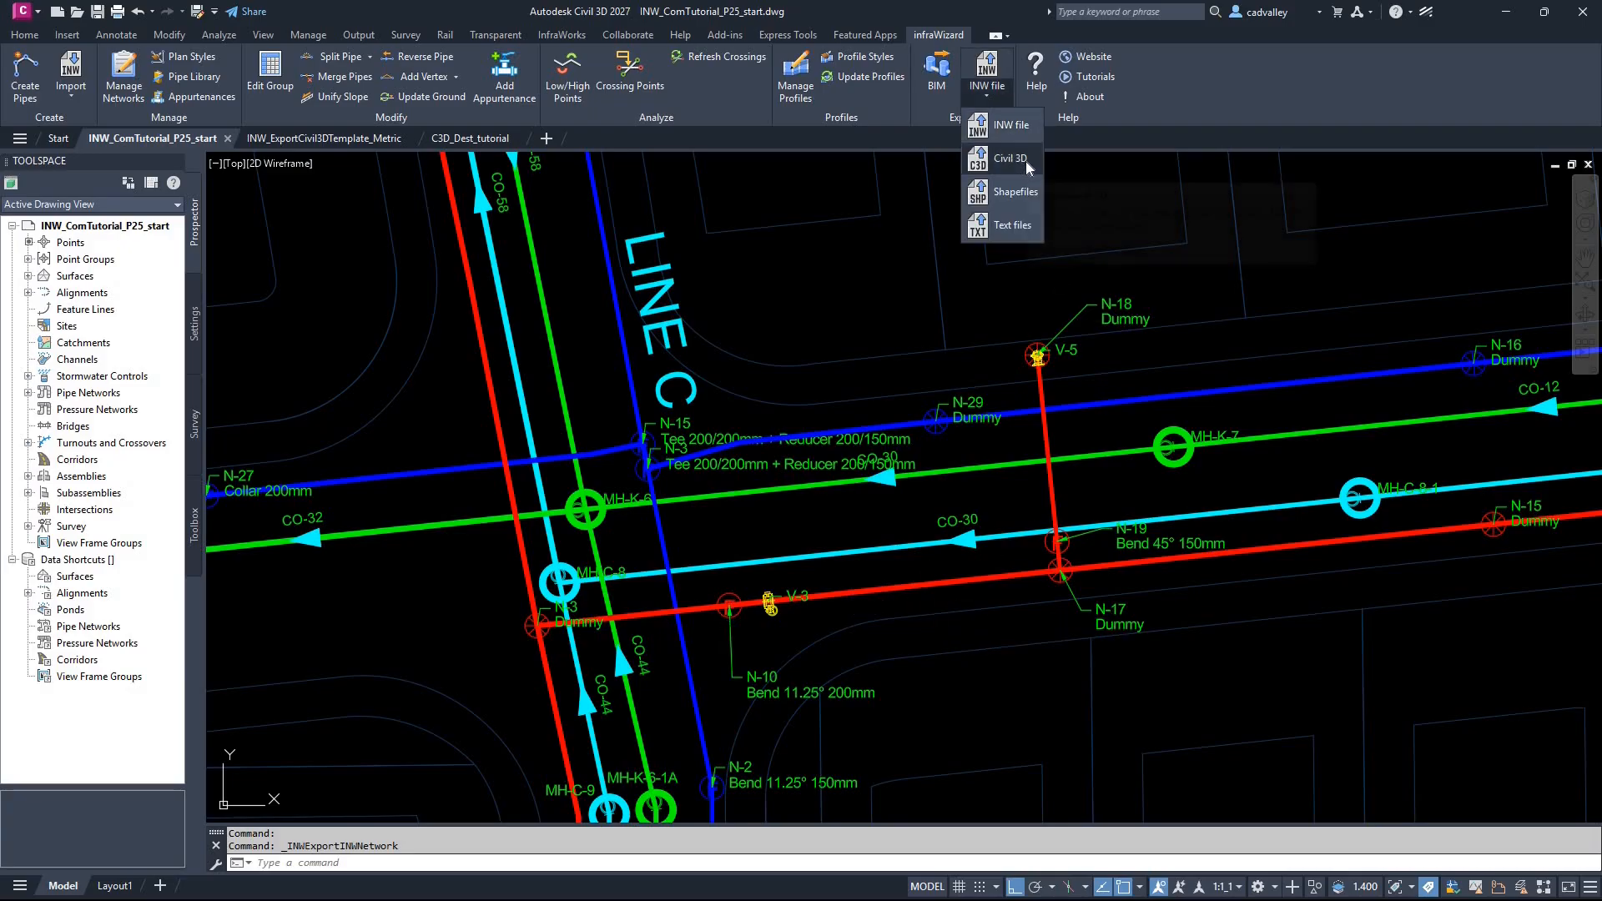
left_click(1025, 162)
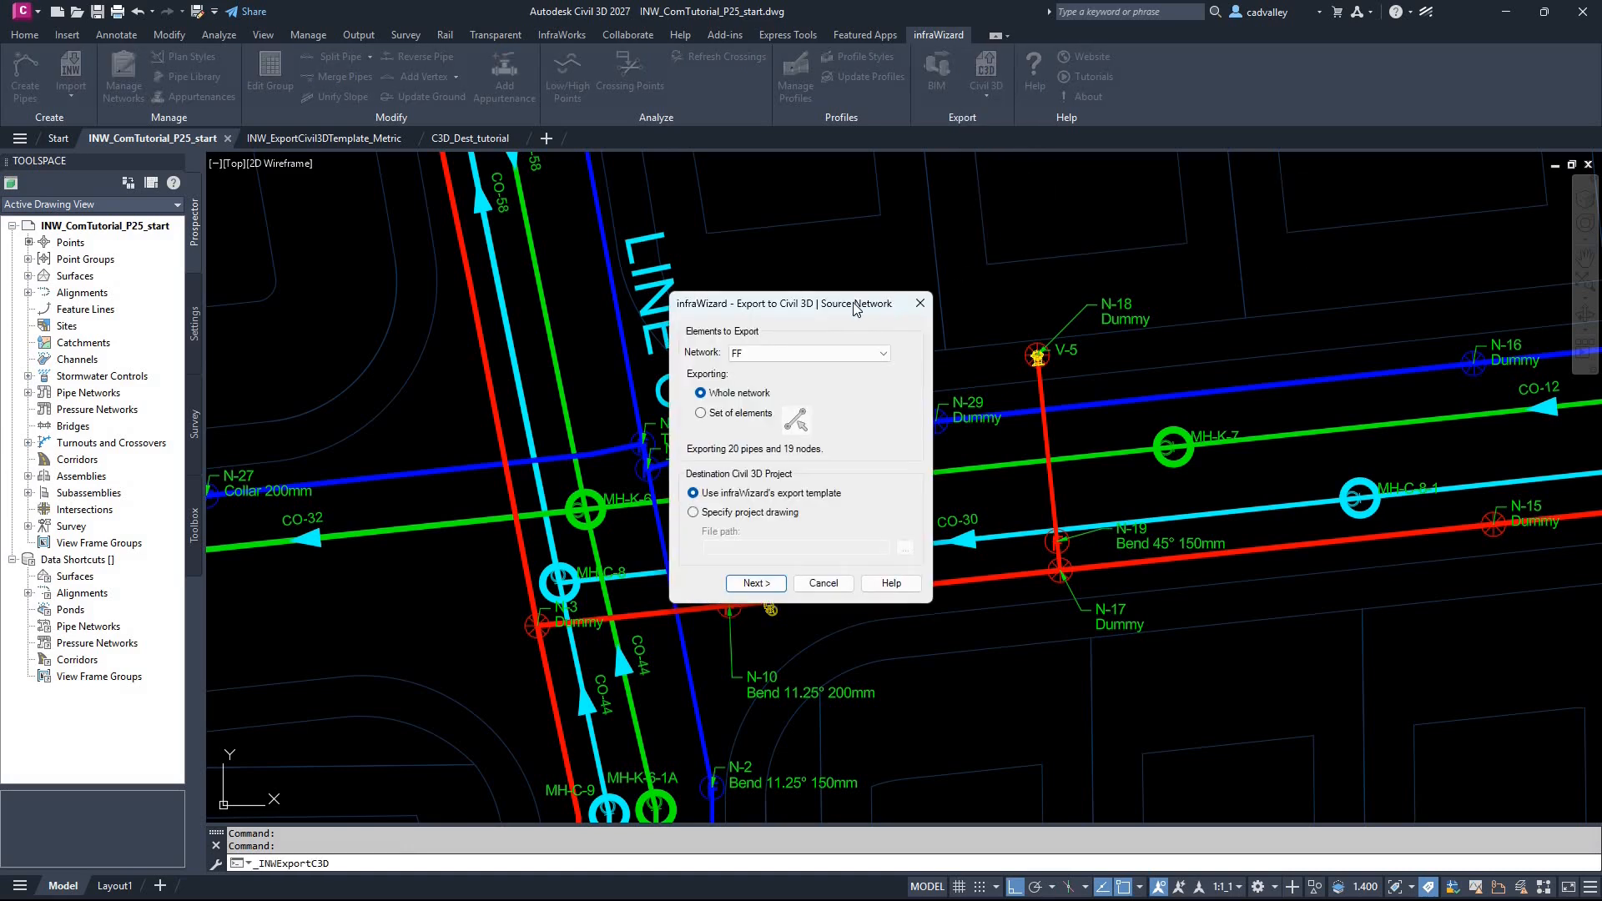
left_click(833, 352)
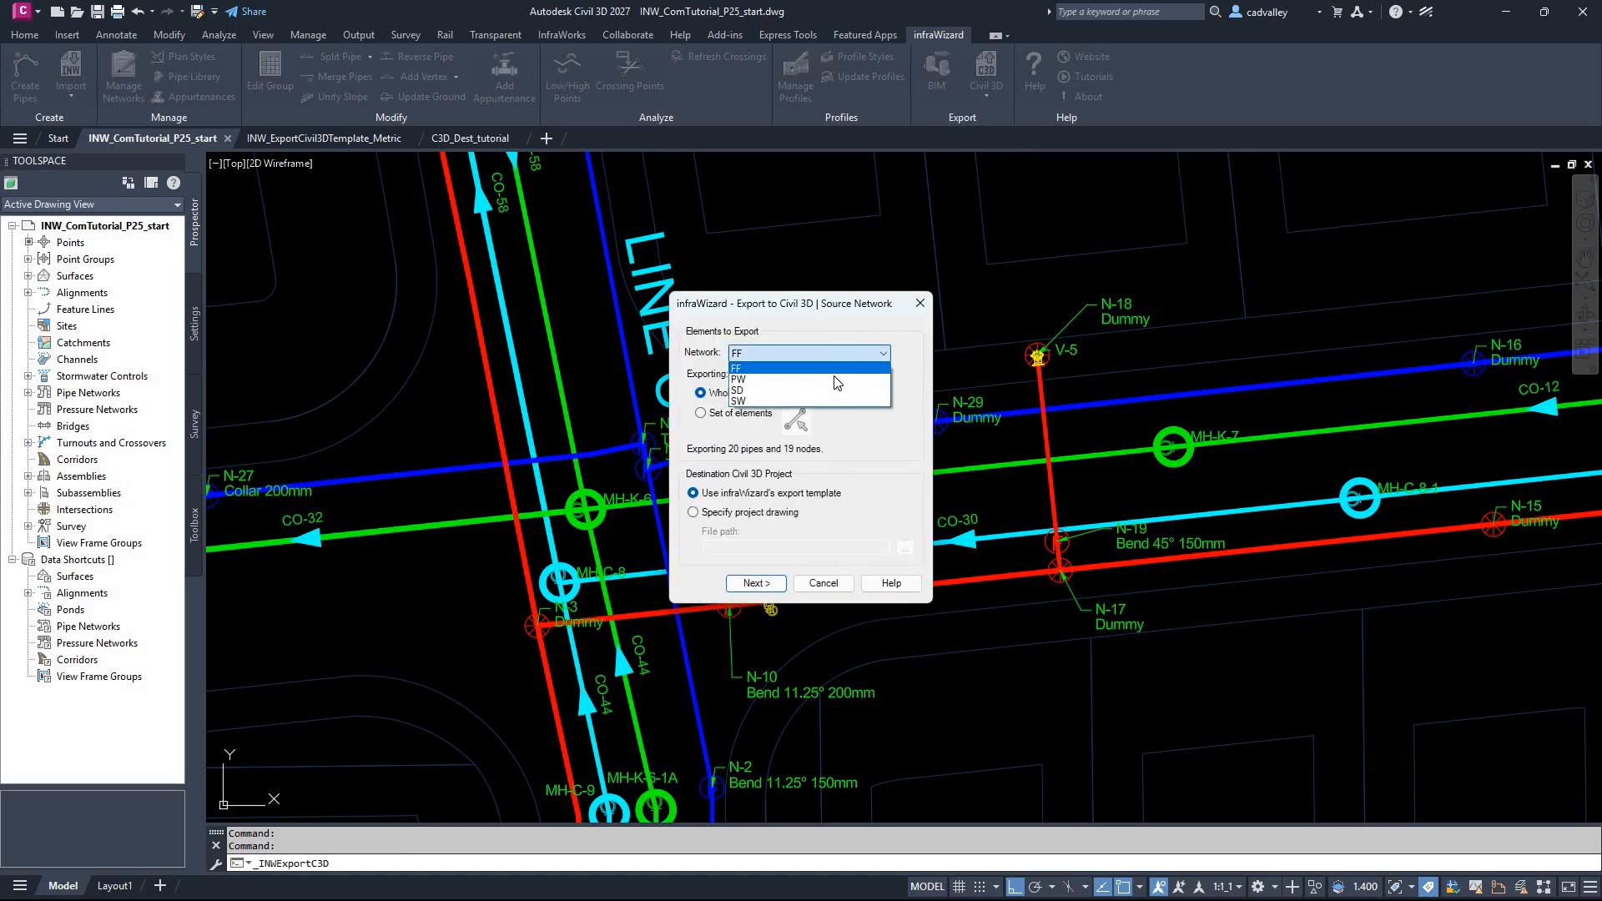
left_click(837, 389)
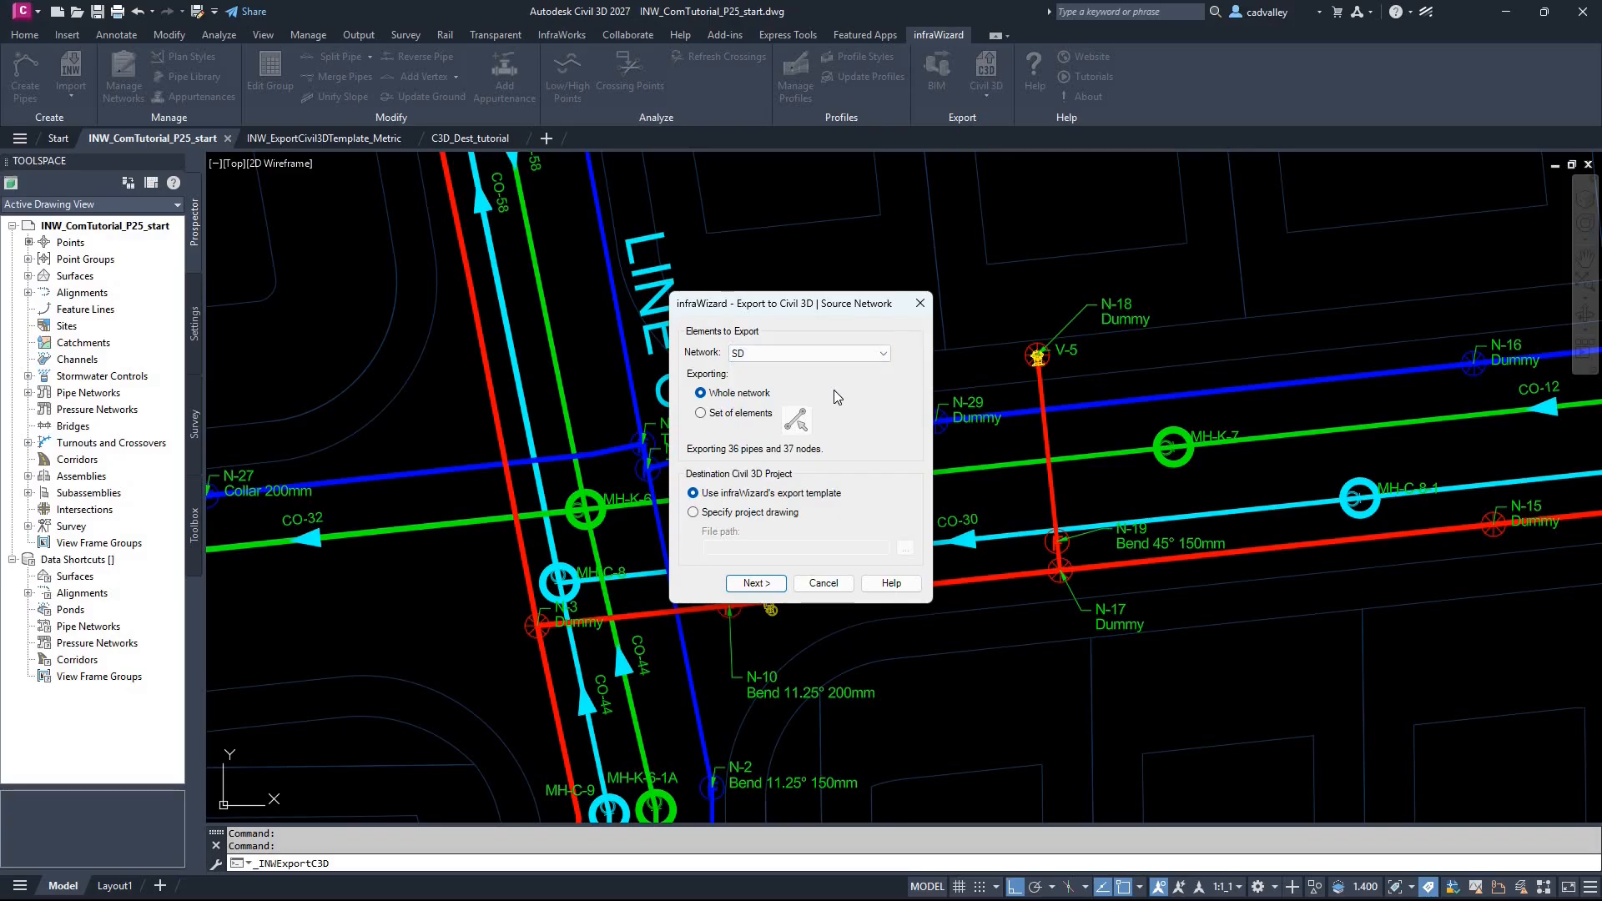
left_click(749, 423)
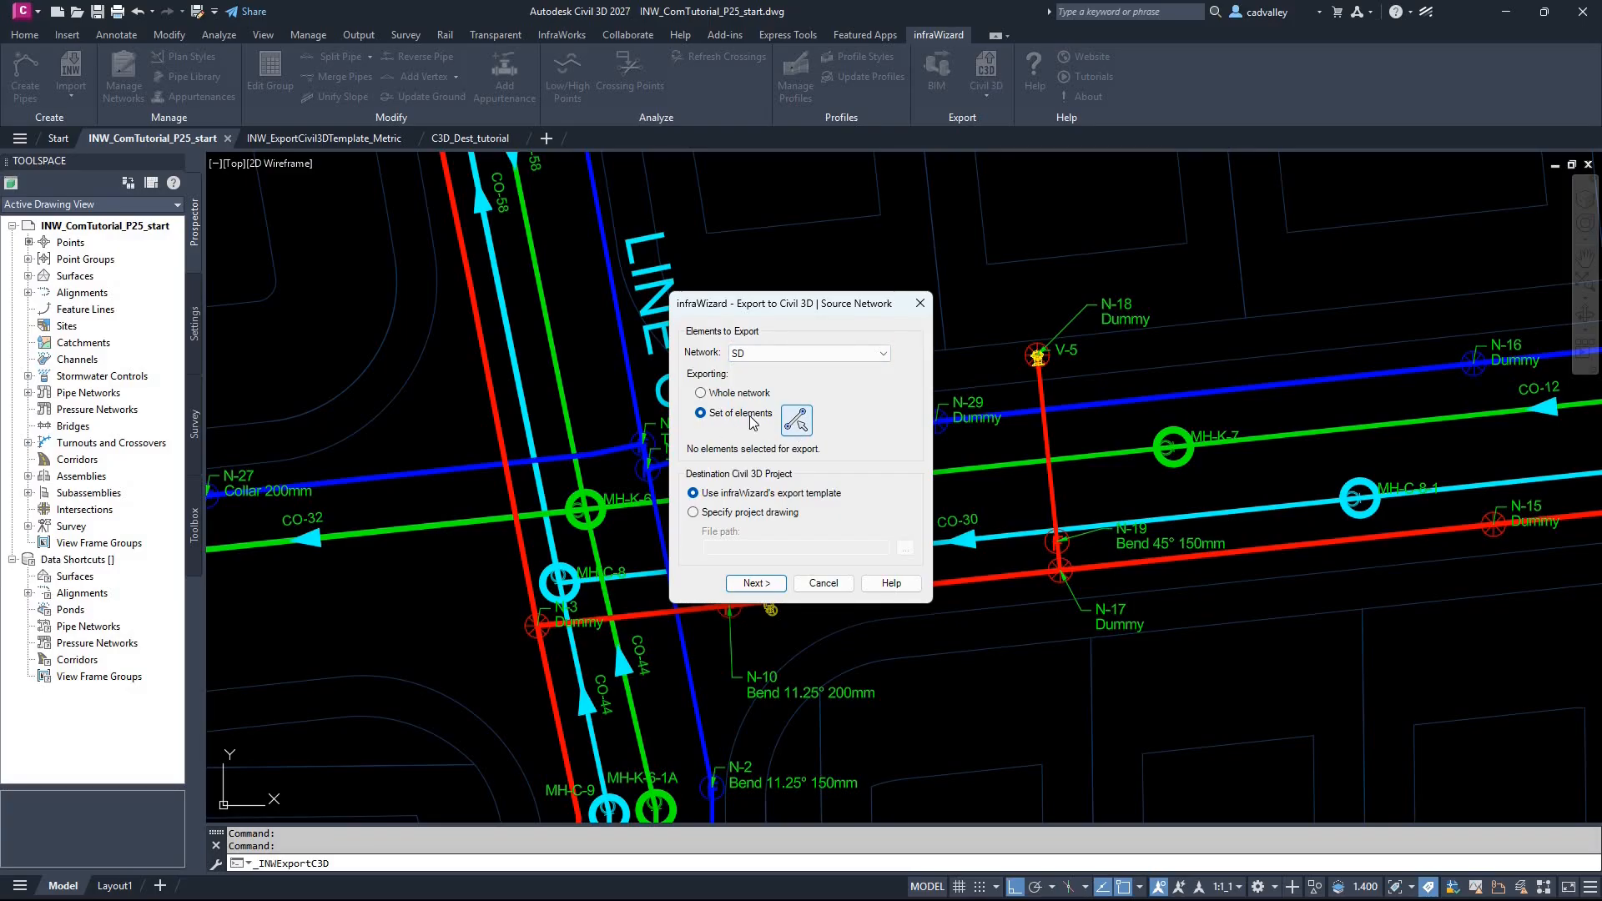
left_click(716, 397)
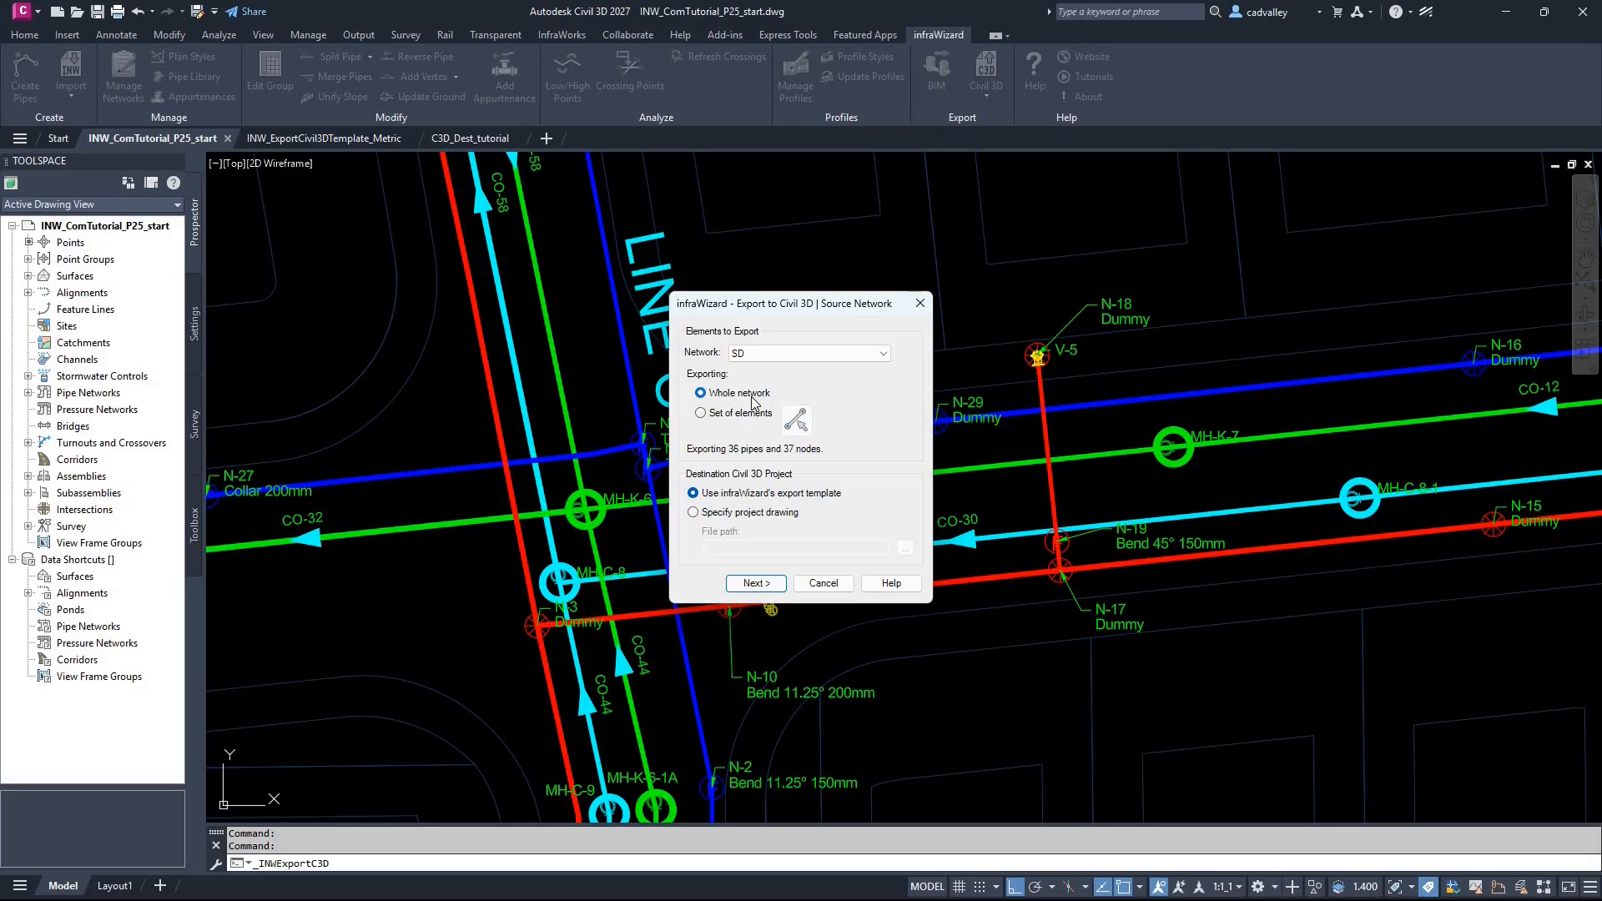
Step: Specify the project drawing C3D_Dest_tutorial.dwg as the export destination and continue to the destination network settings
left_click(772, 514)
left_click(906, 549)
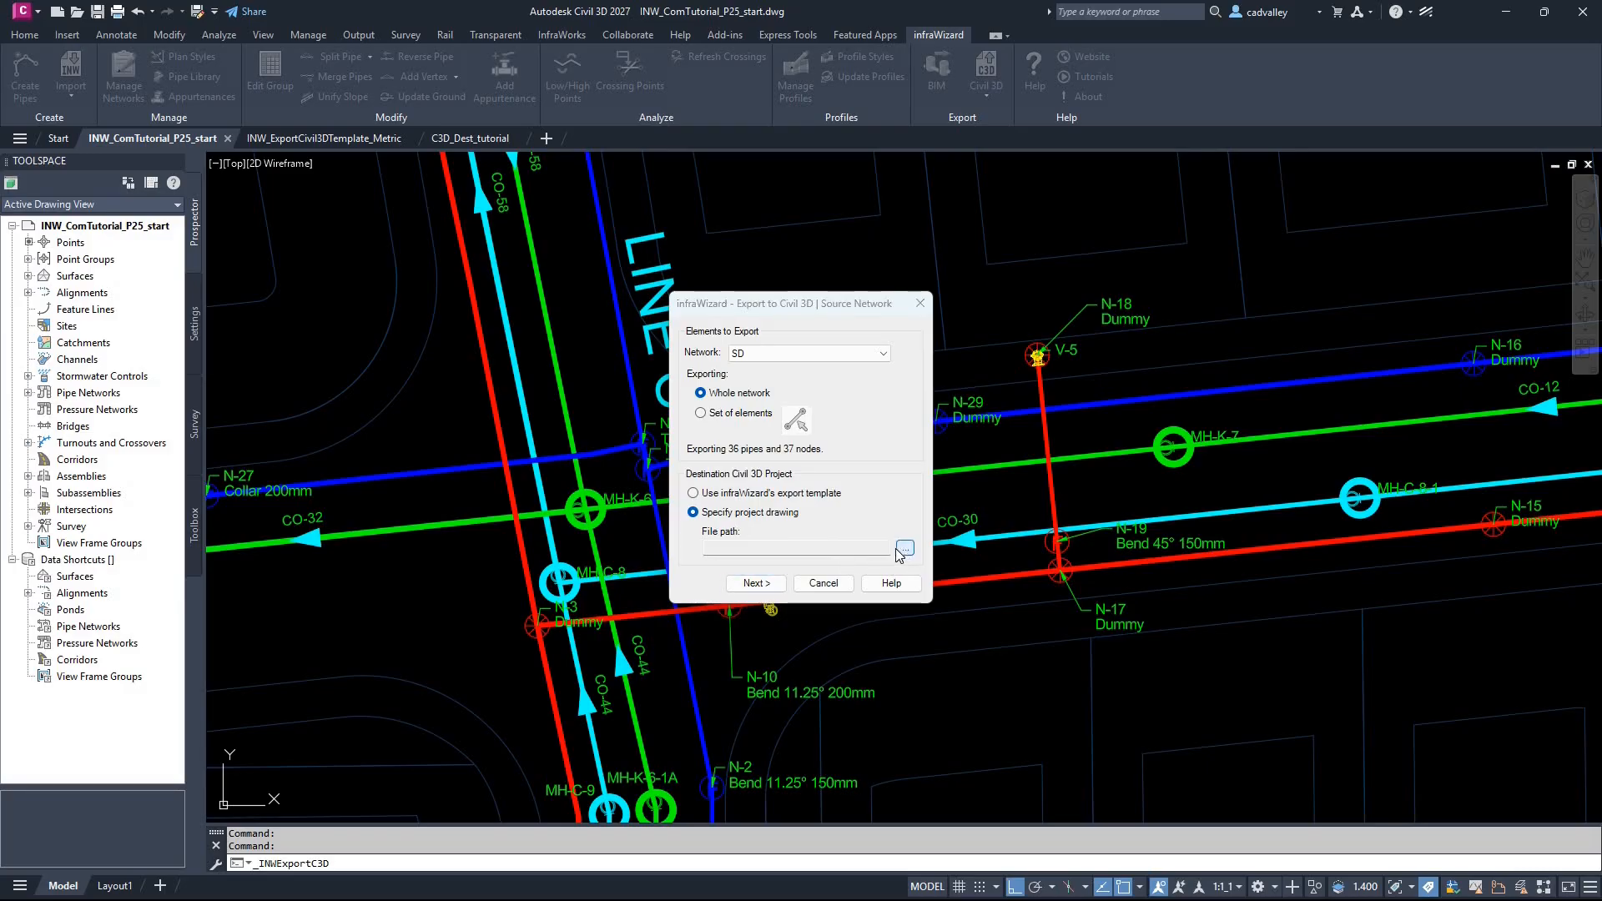
double_click(631, 420)
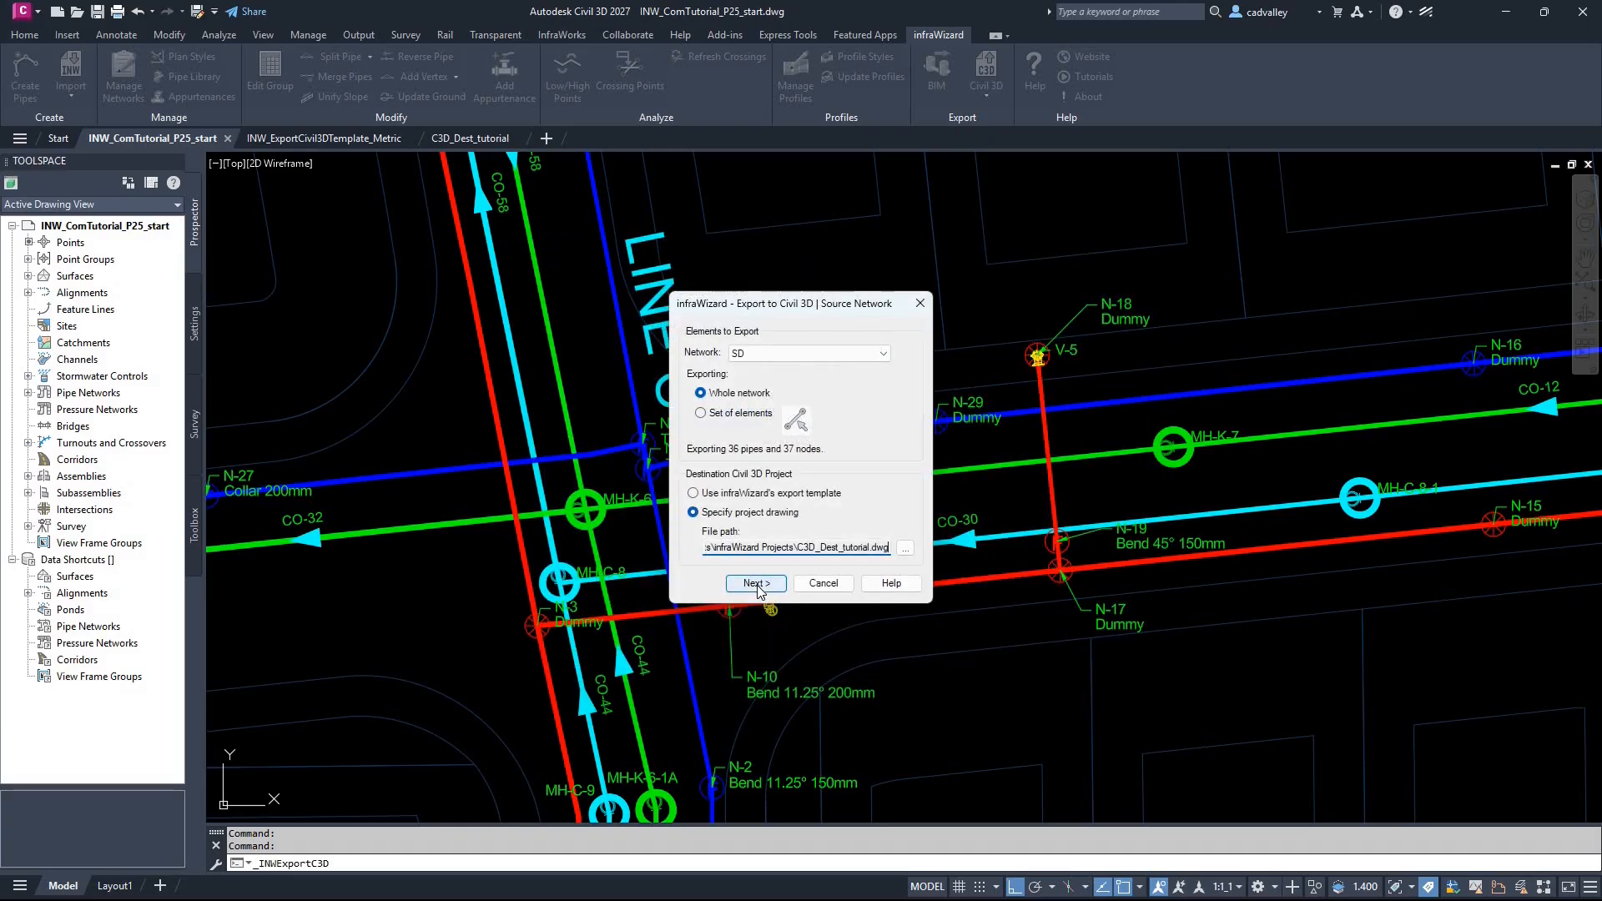
left_click(756, 583)
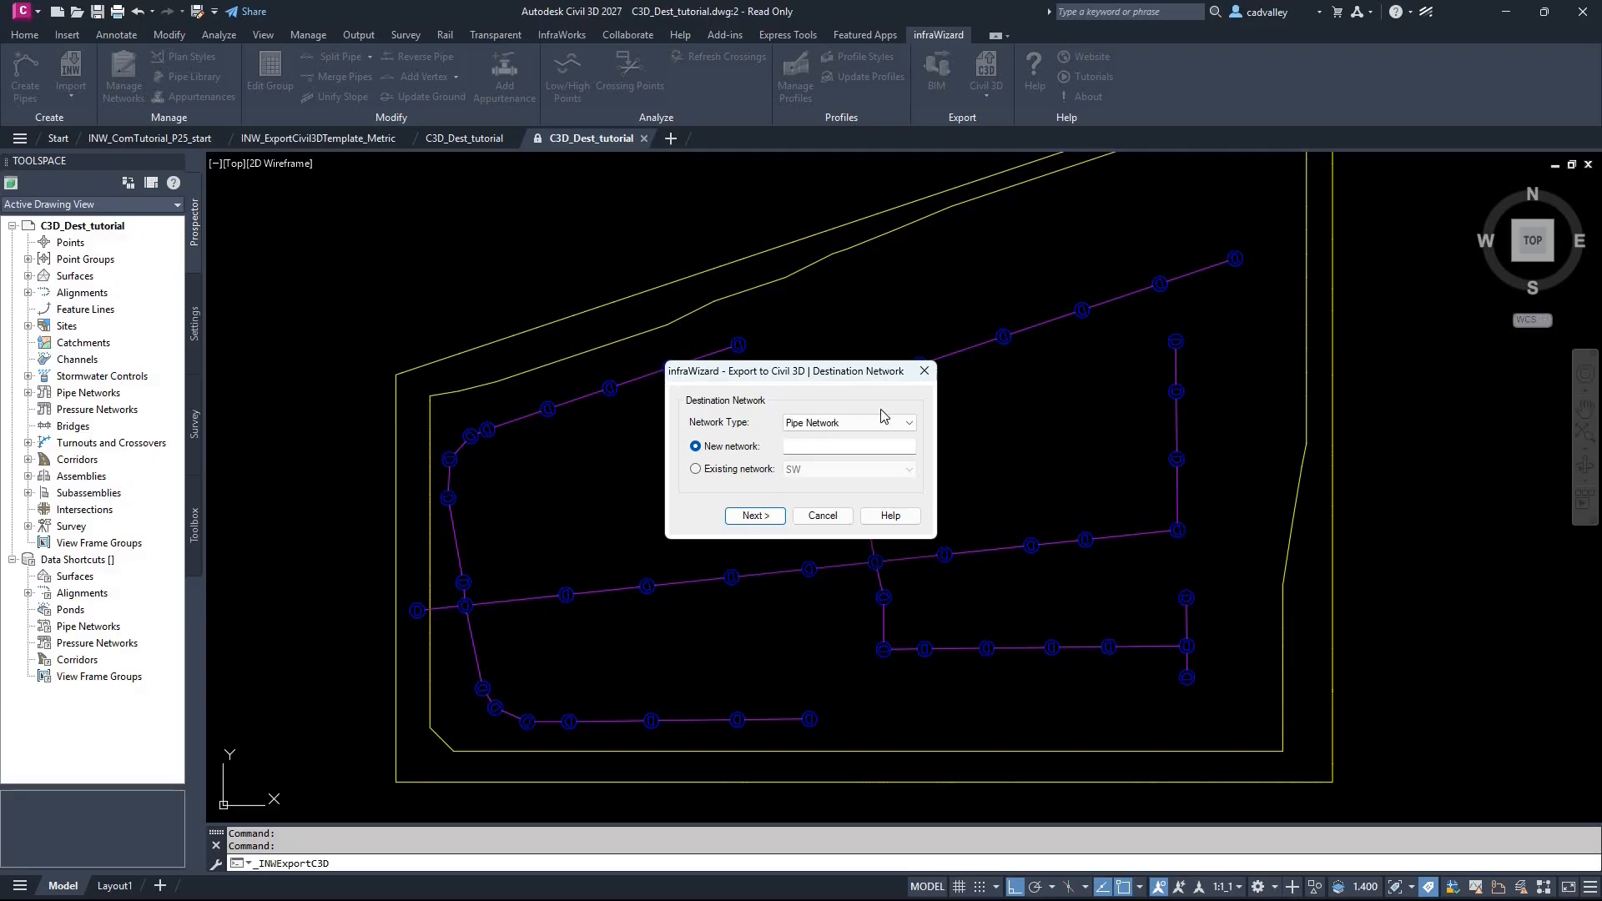
Step: Choose Pipe Network as the destination network type
left_click_drag(759, 370, 1249, 343)
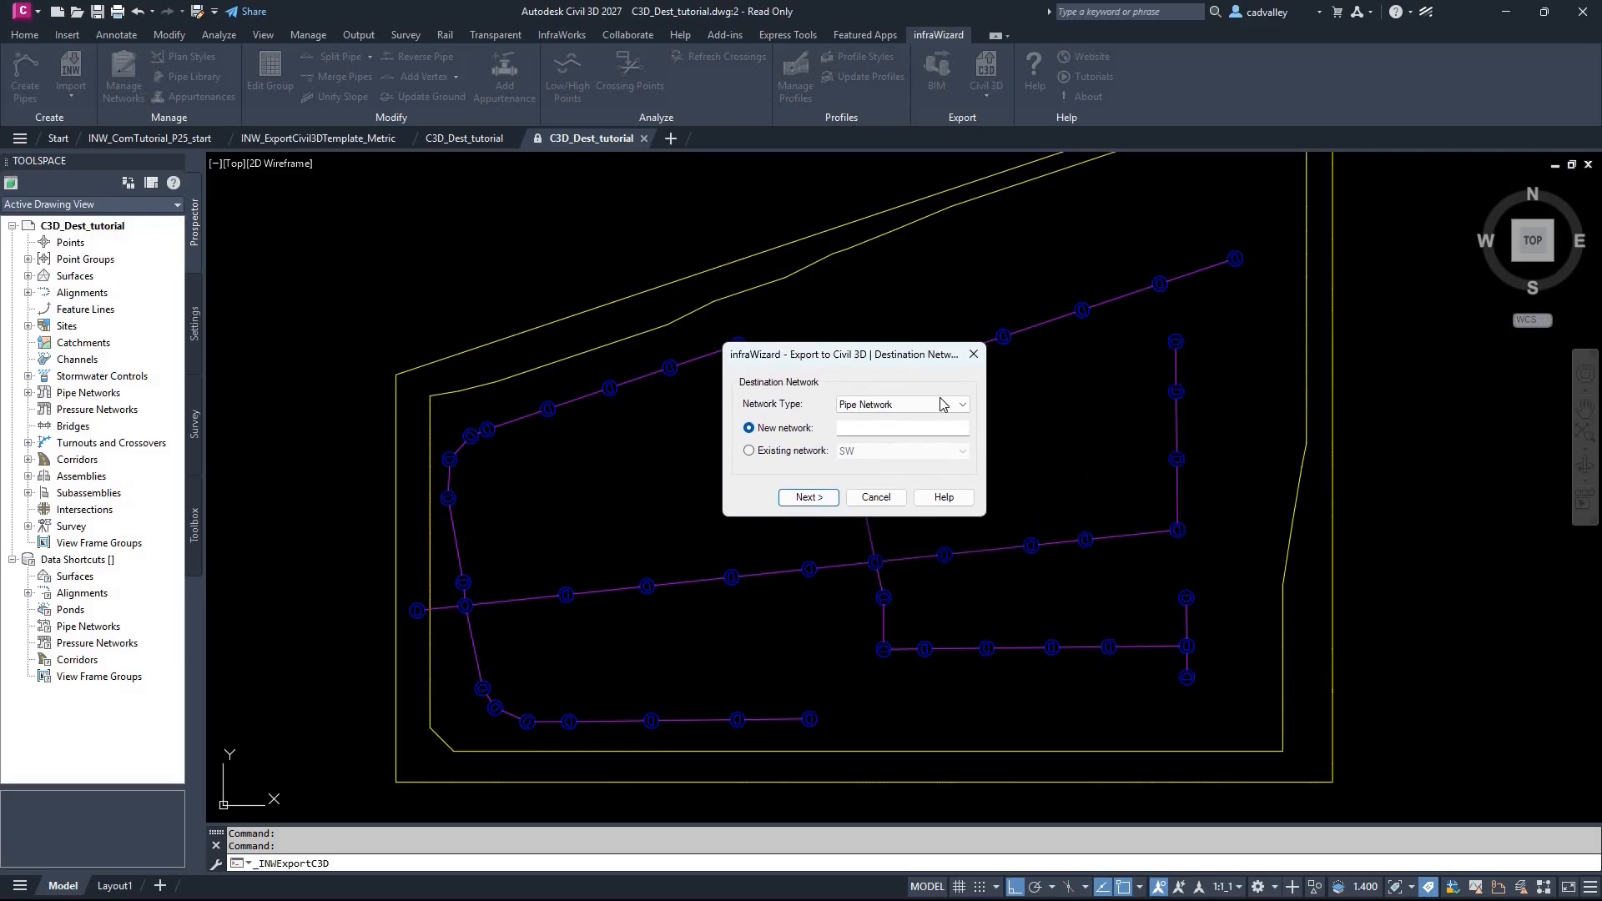
left_click(954, 404)
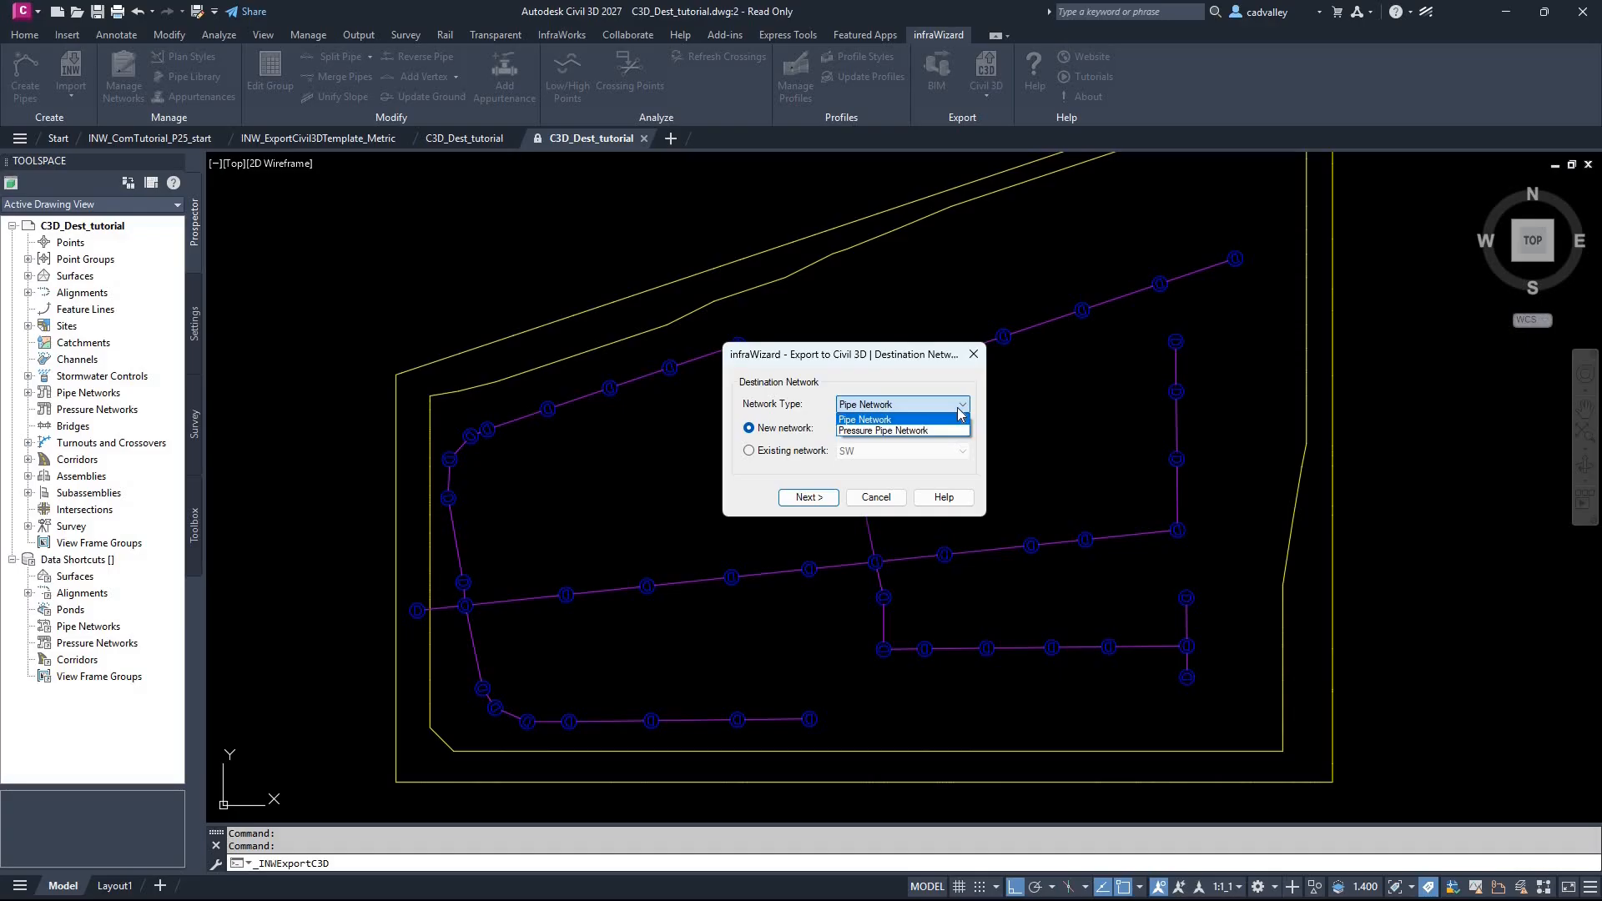
left_click(959, 410)
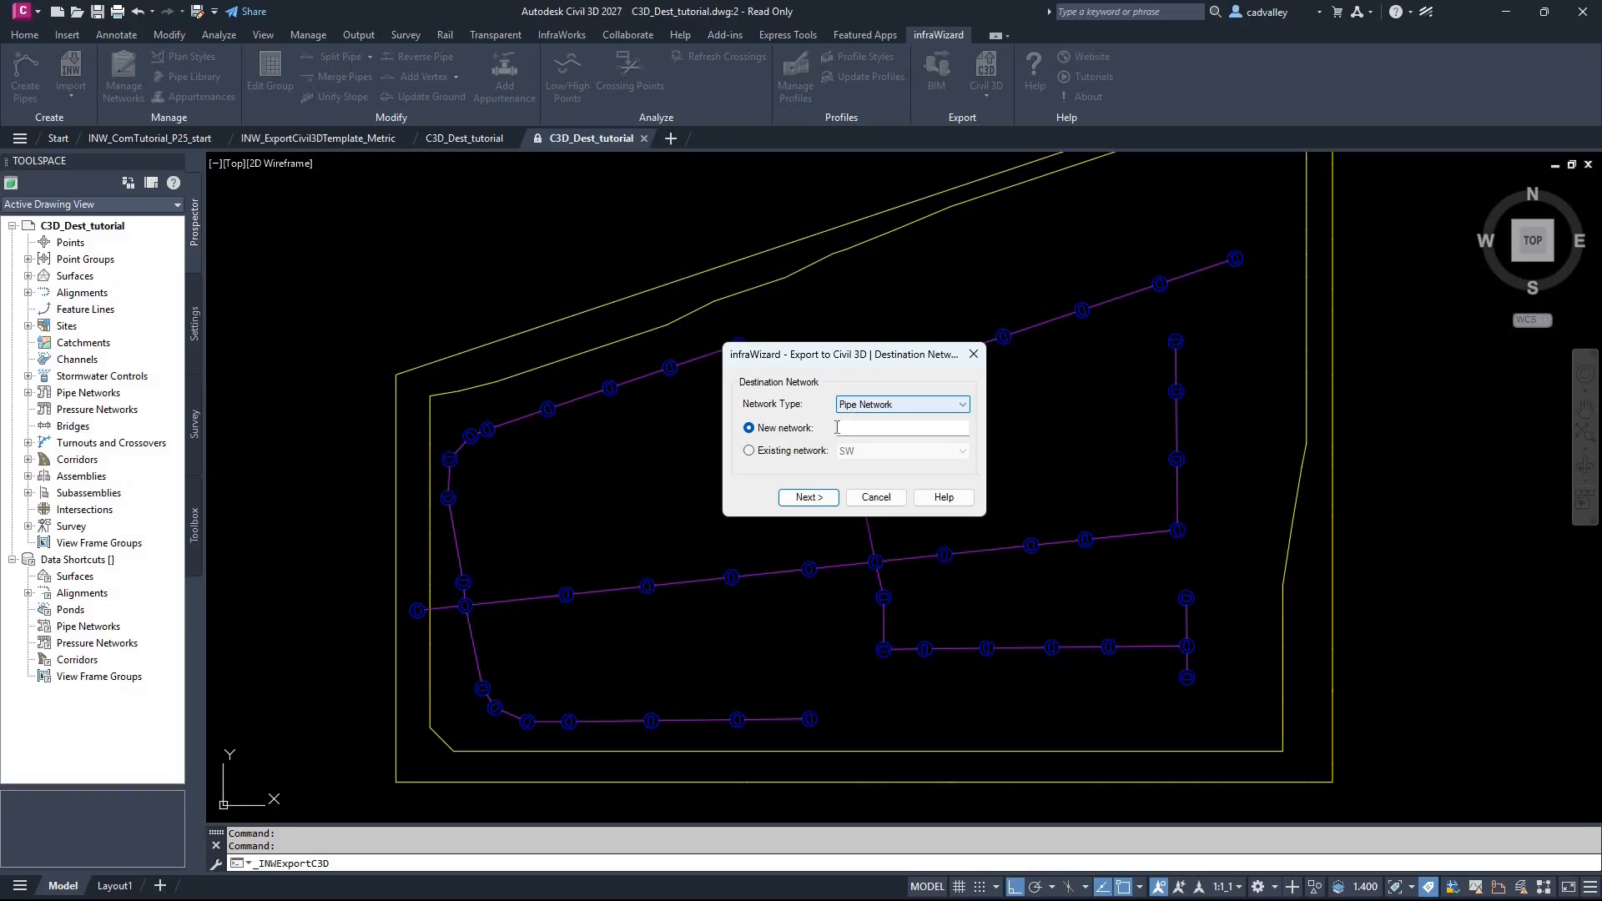
left_click(803, 429)
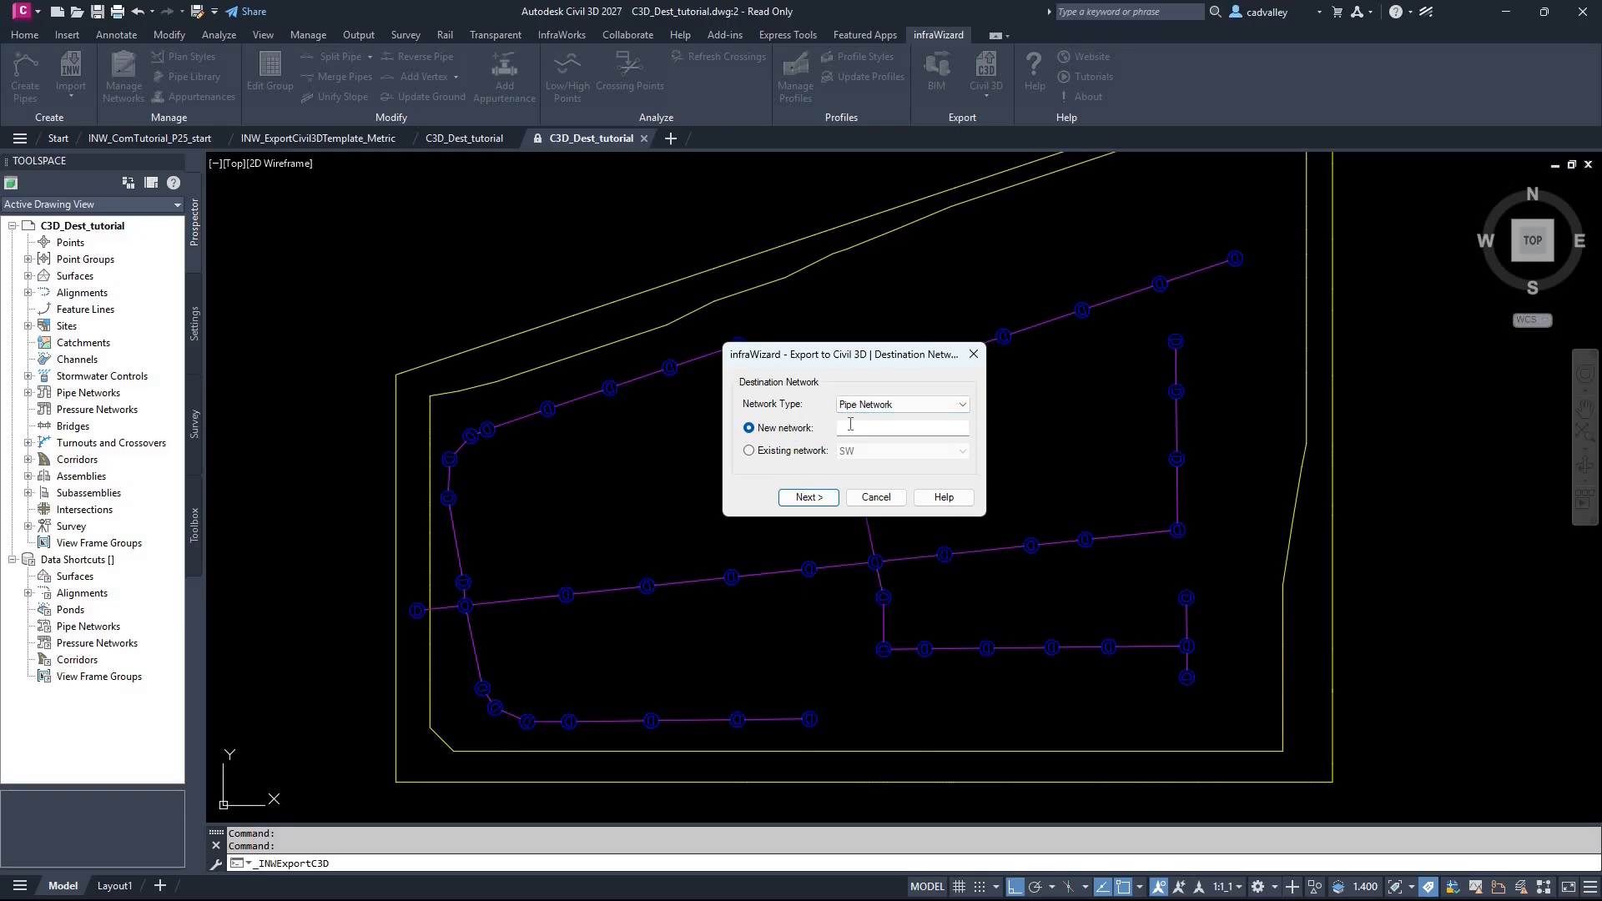
left_click(852, 427)
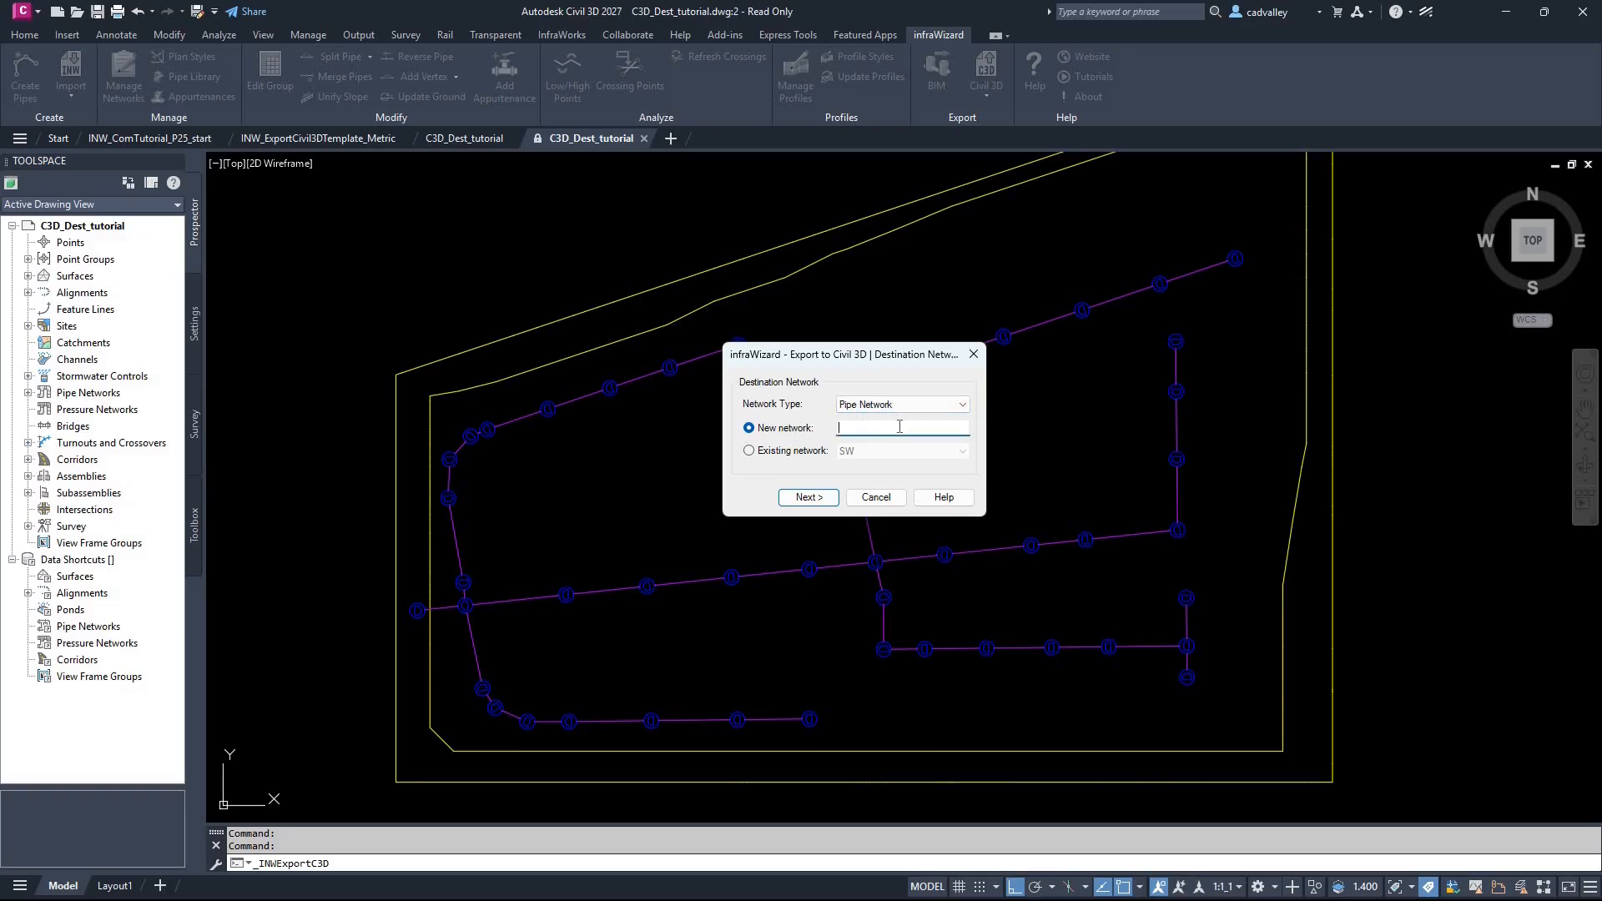
left_click(793, 455)
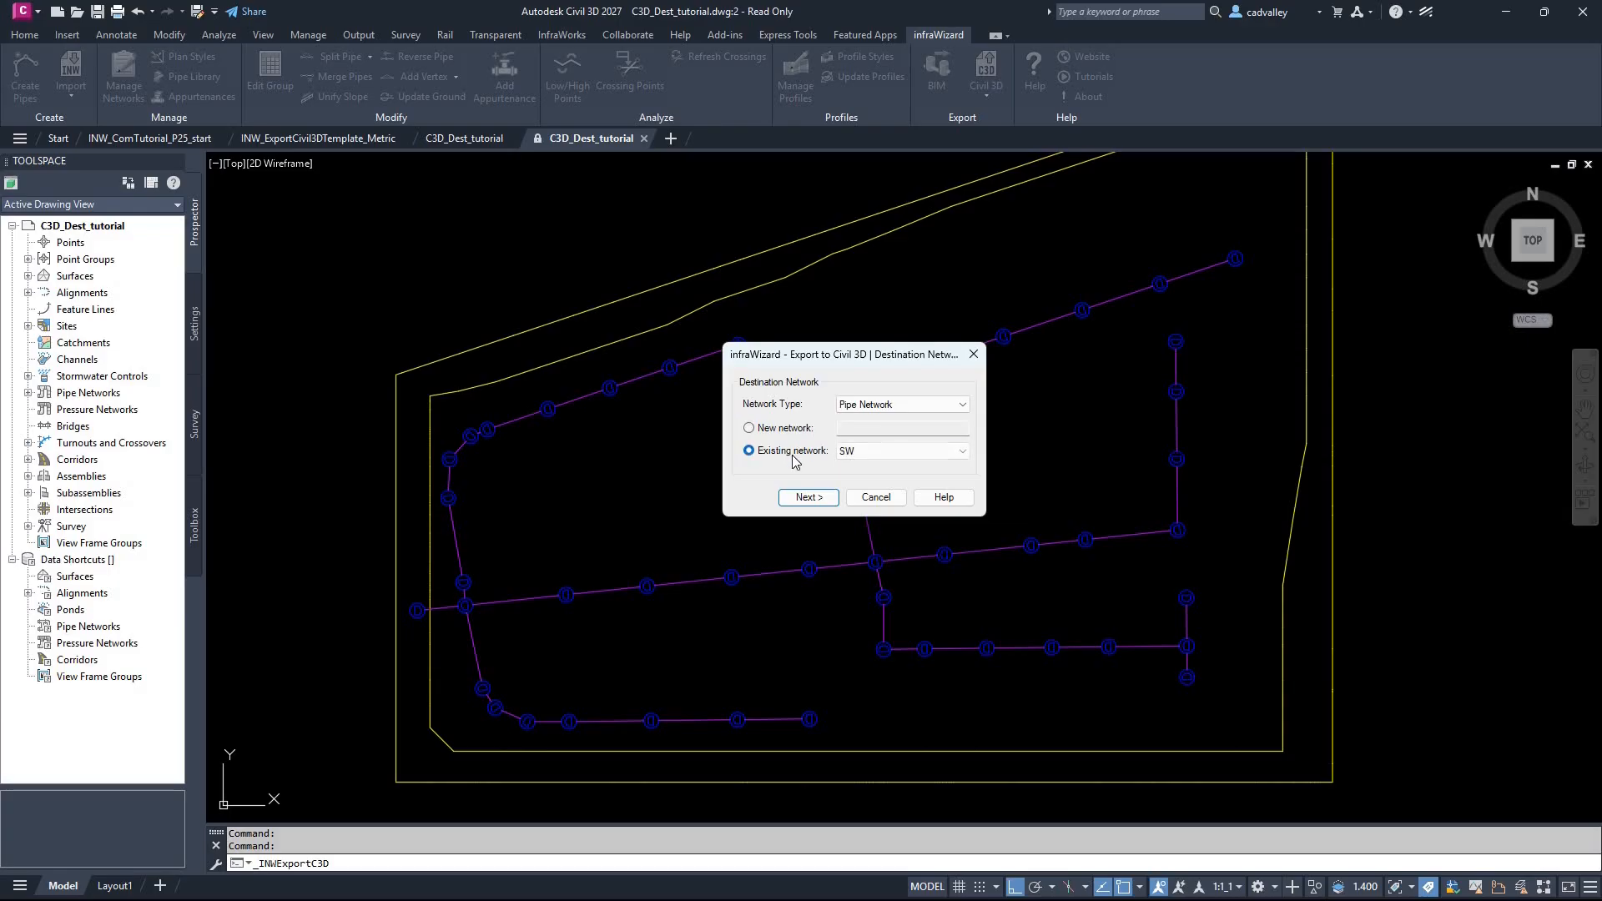
left_click(795, 432)
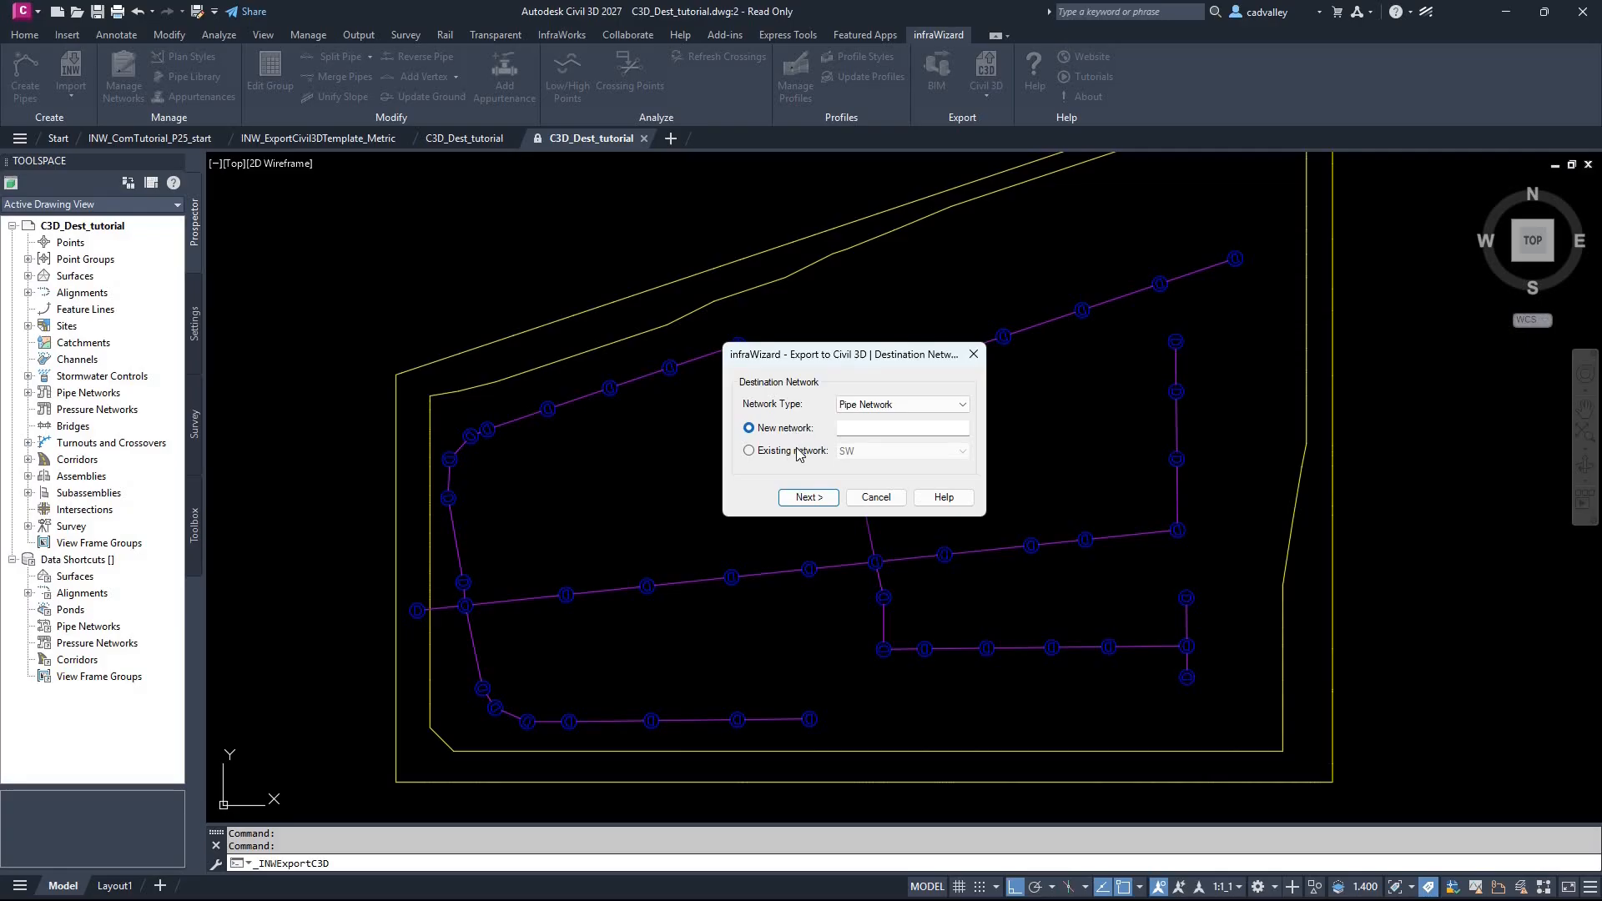
left_click(799, 454)
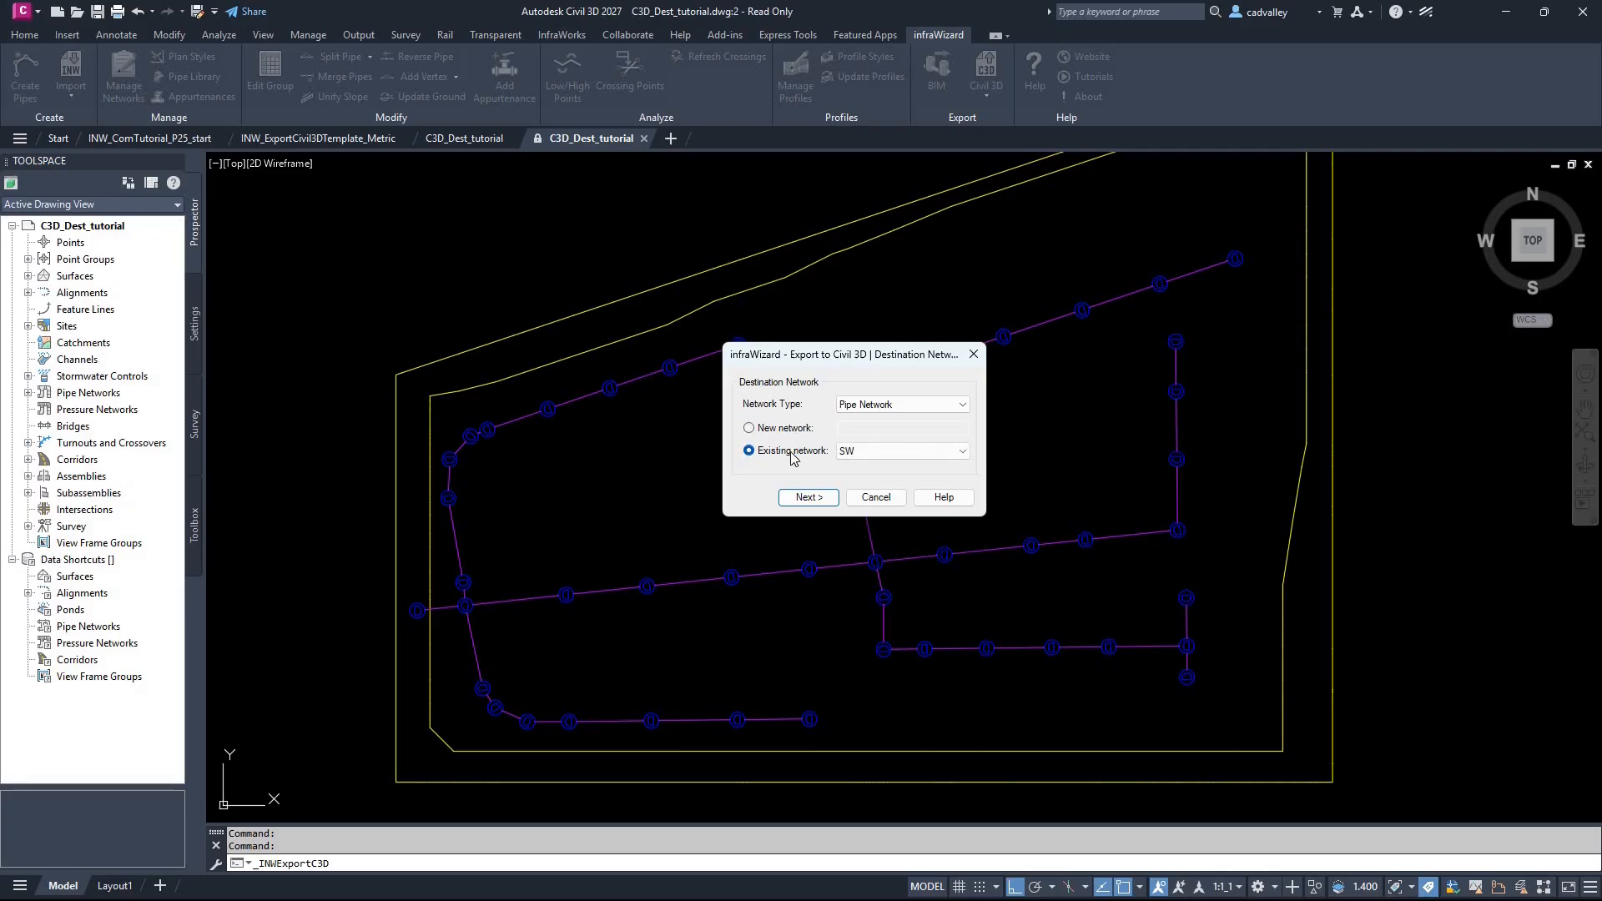
left_click(850, 459)
Step: Export to a new destination network named SD and continue to the catalog mapping
left_click(799, 435)
left_click(848, 432)
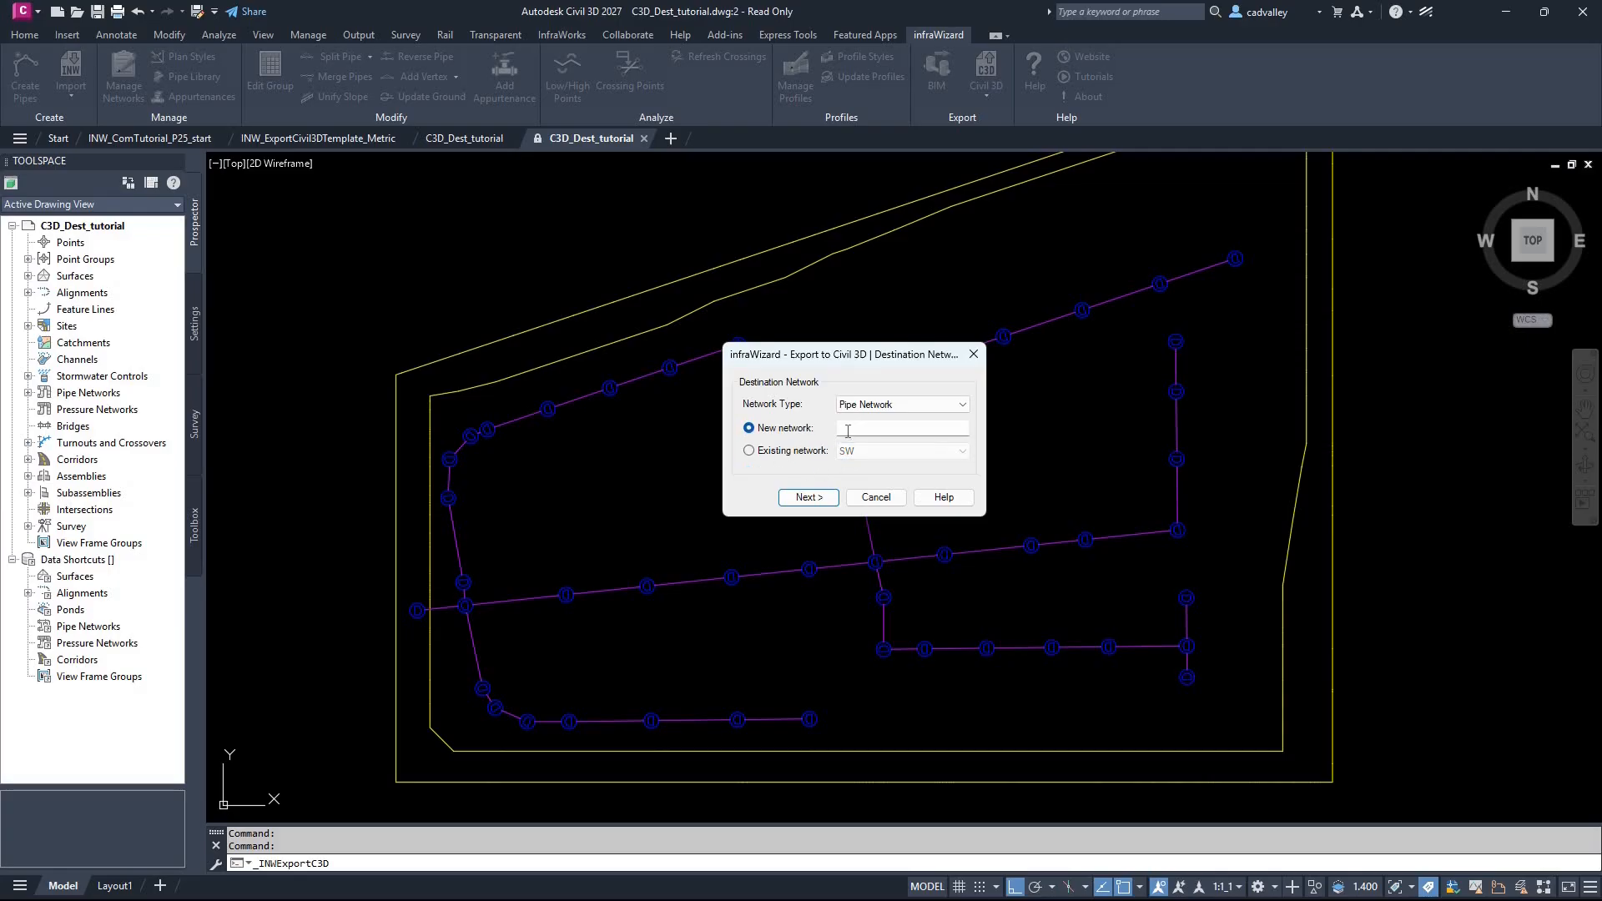
type("SD")
left_click(825, 498)
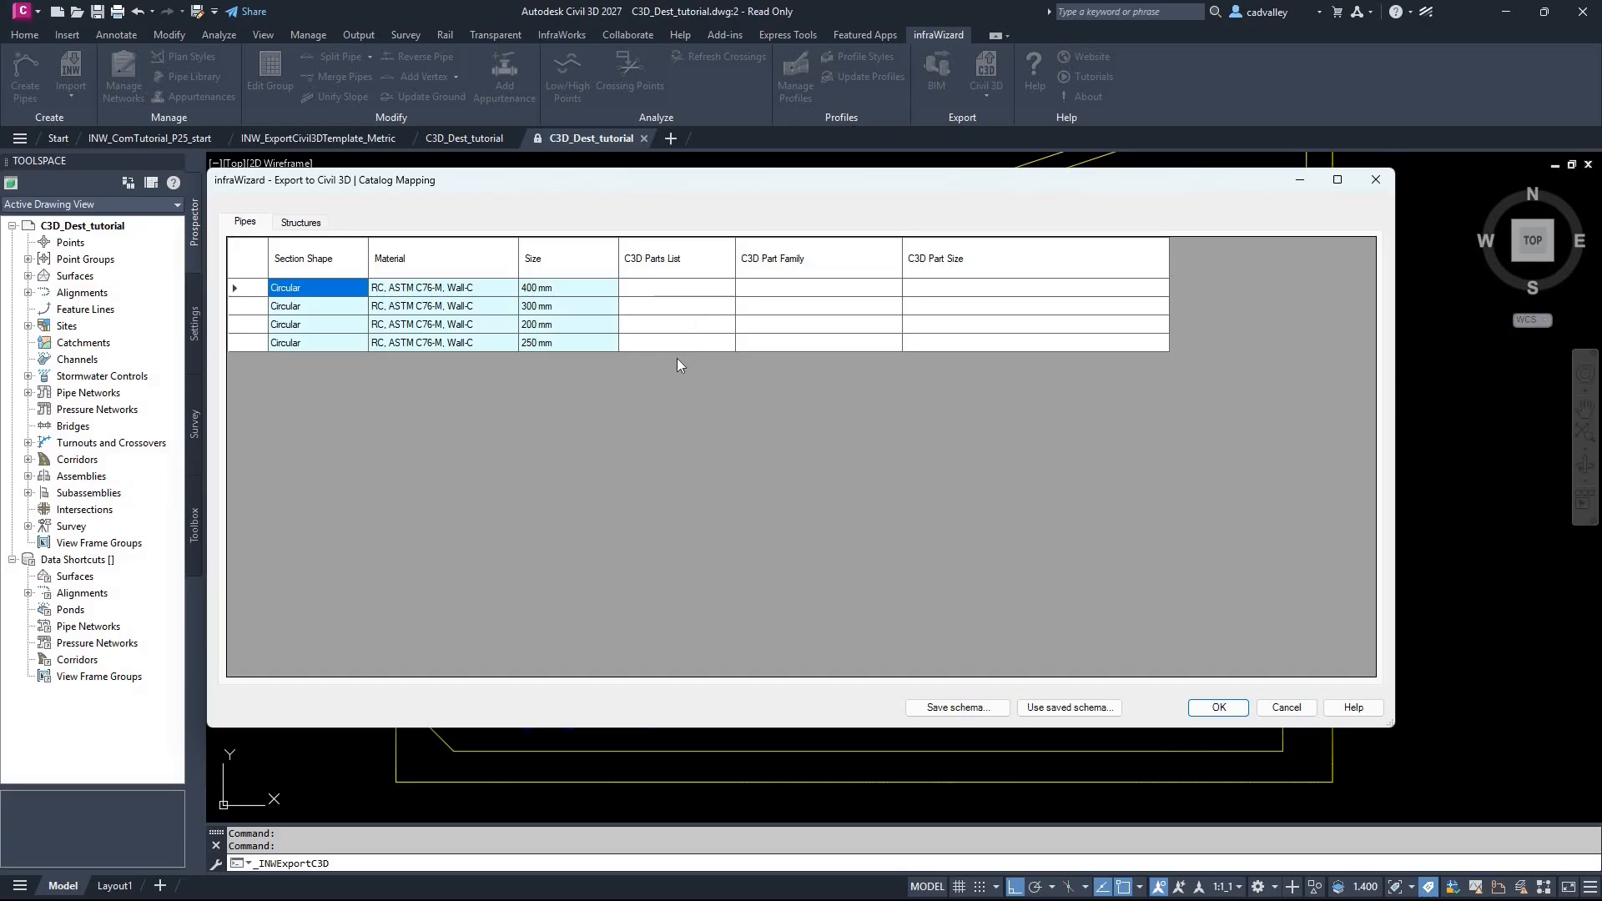
Step: Assign the Storm Sewer parts list to all pipes in the catalog mapping
left_click(287, 226)
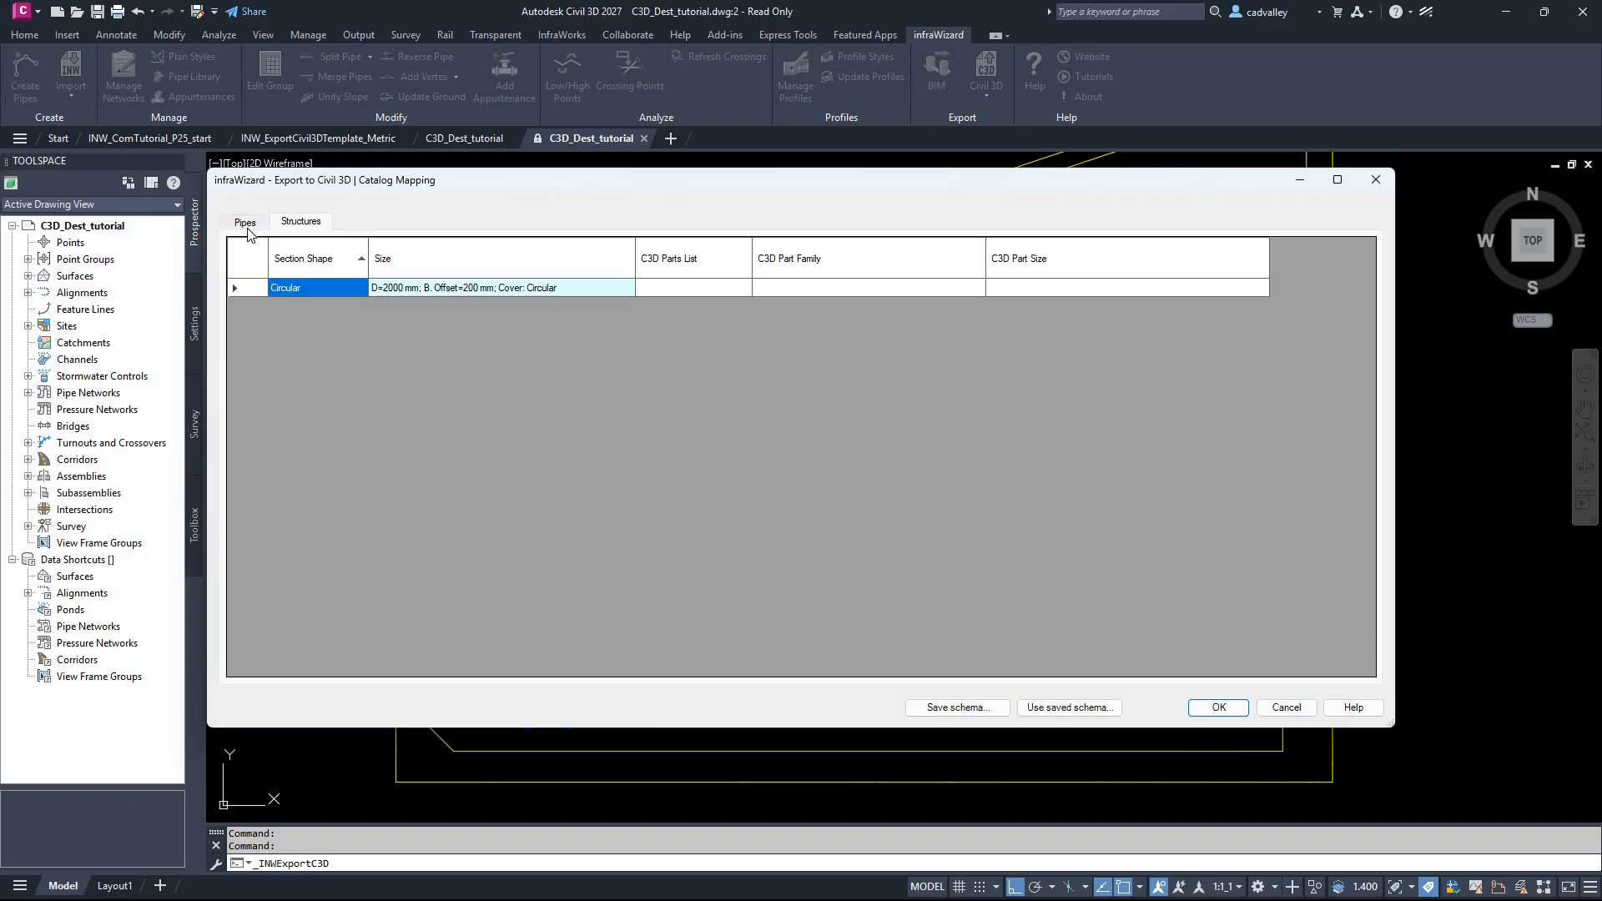
left_click(245, 224)
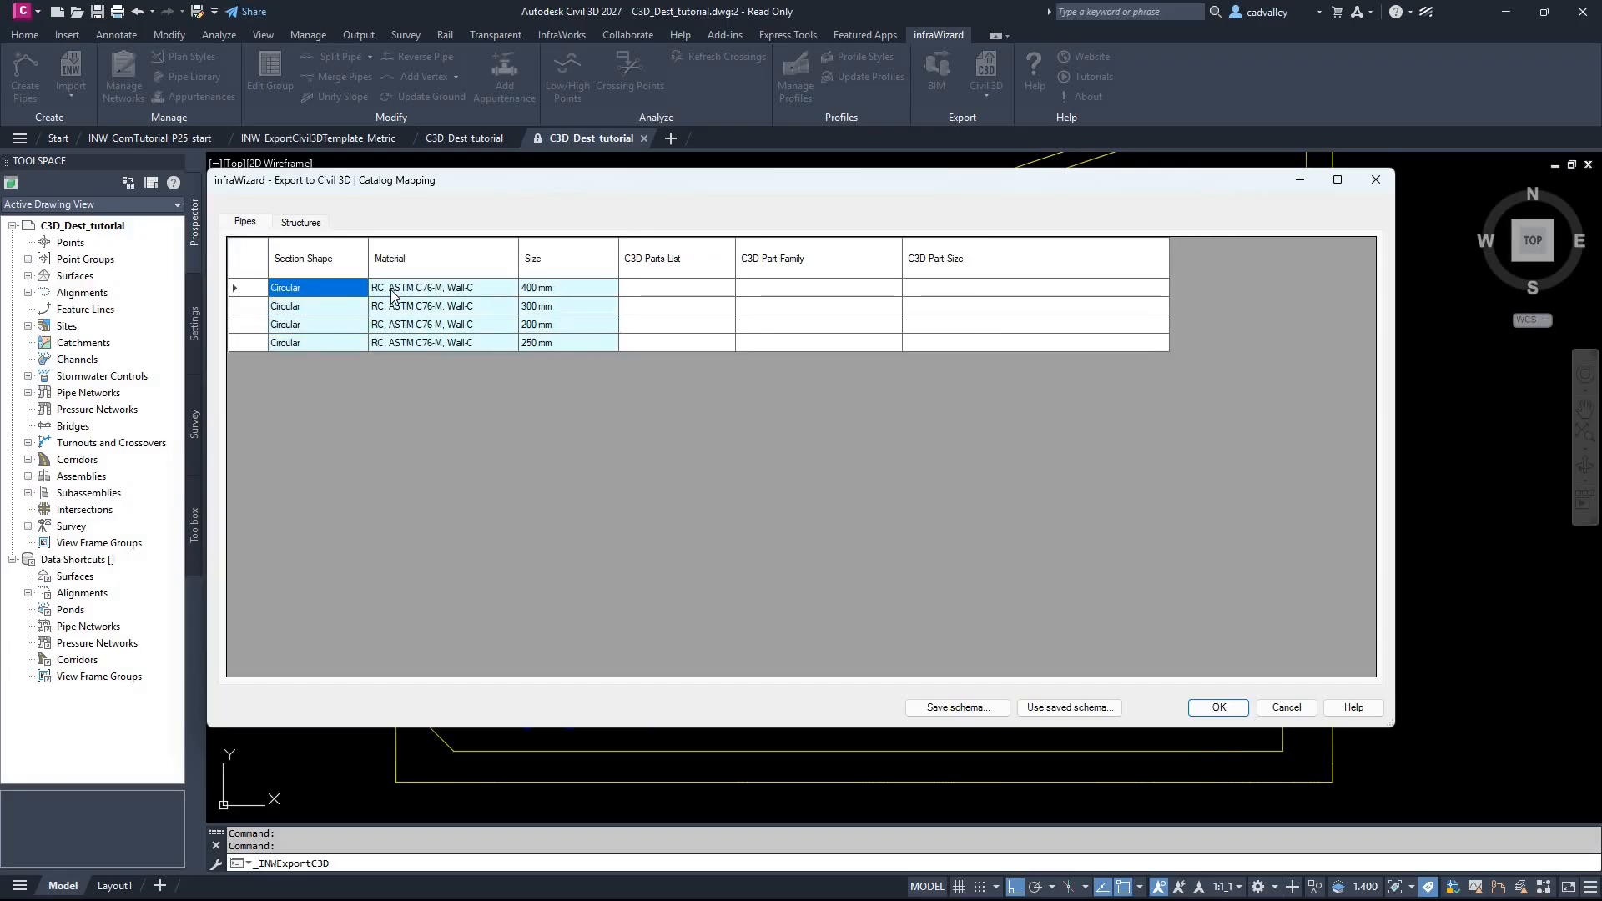
left_click(503, 294)
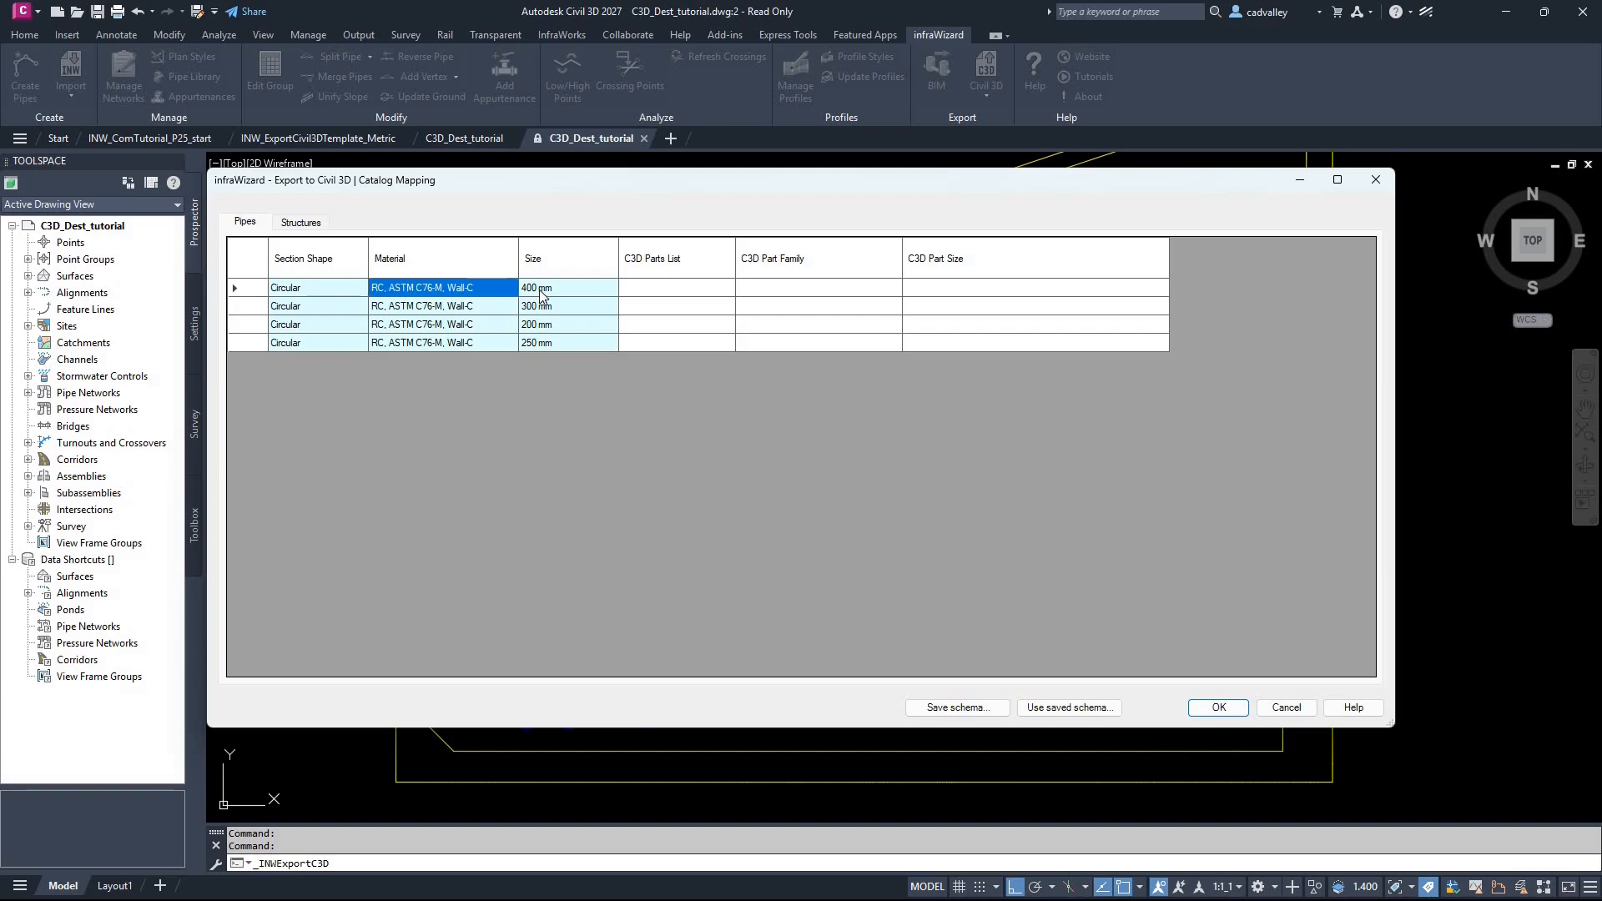
left_click(539, 292)
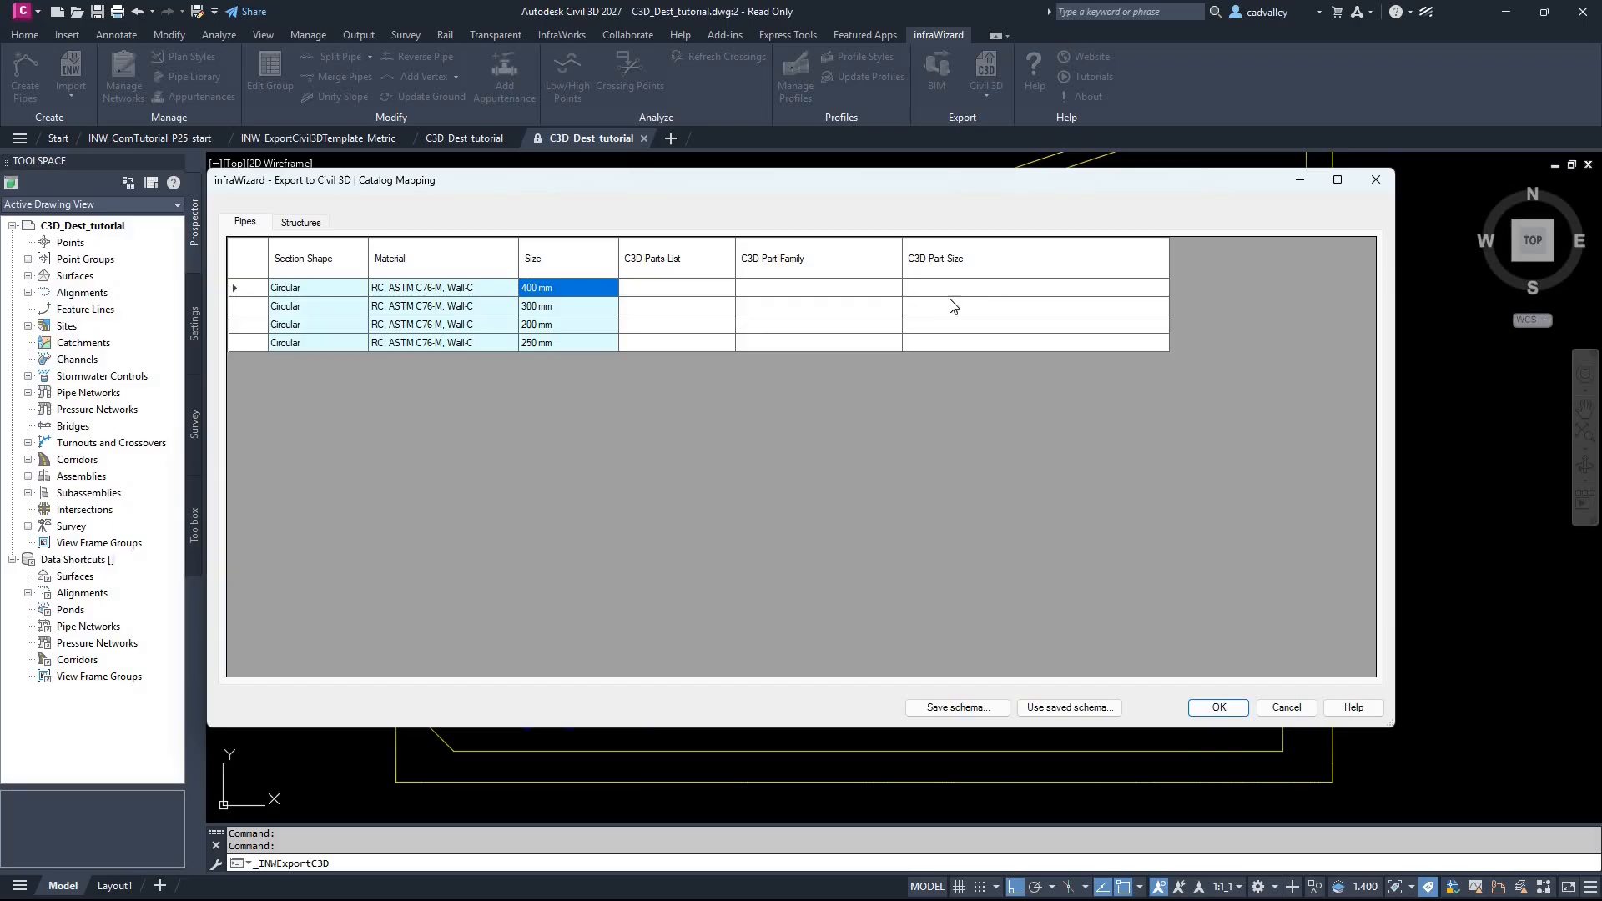
right_click(687, 263)
left_click(726, 297)
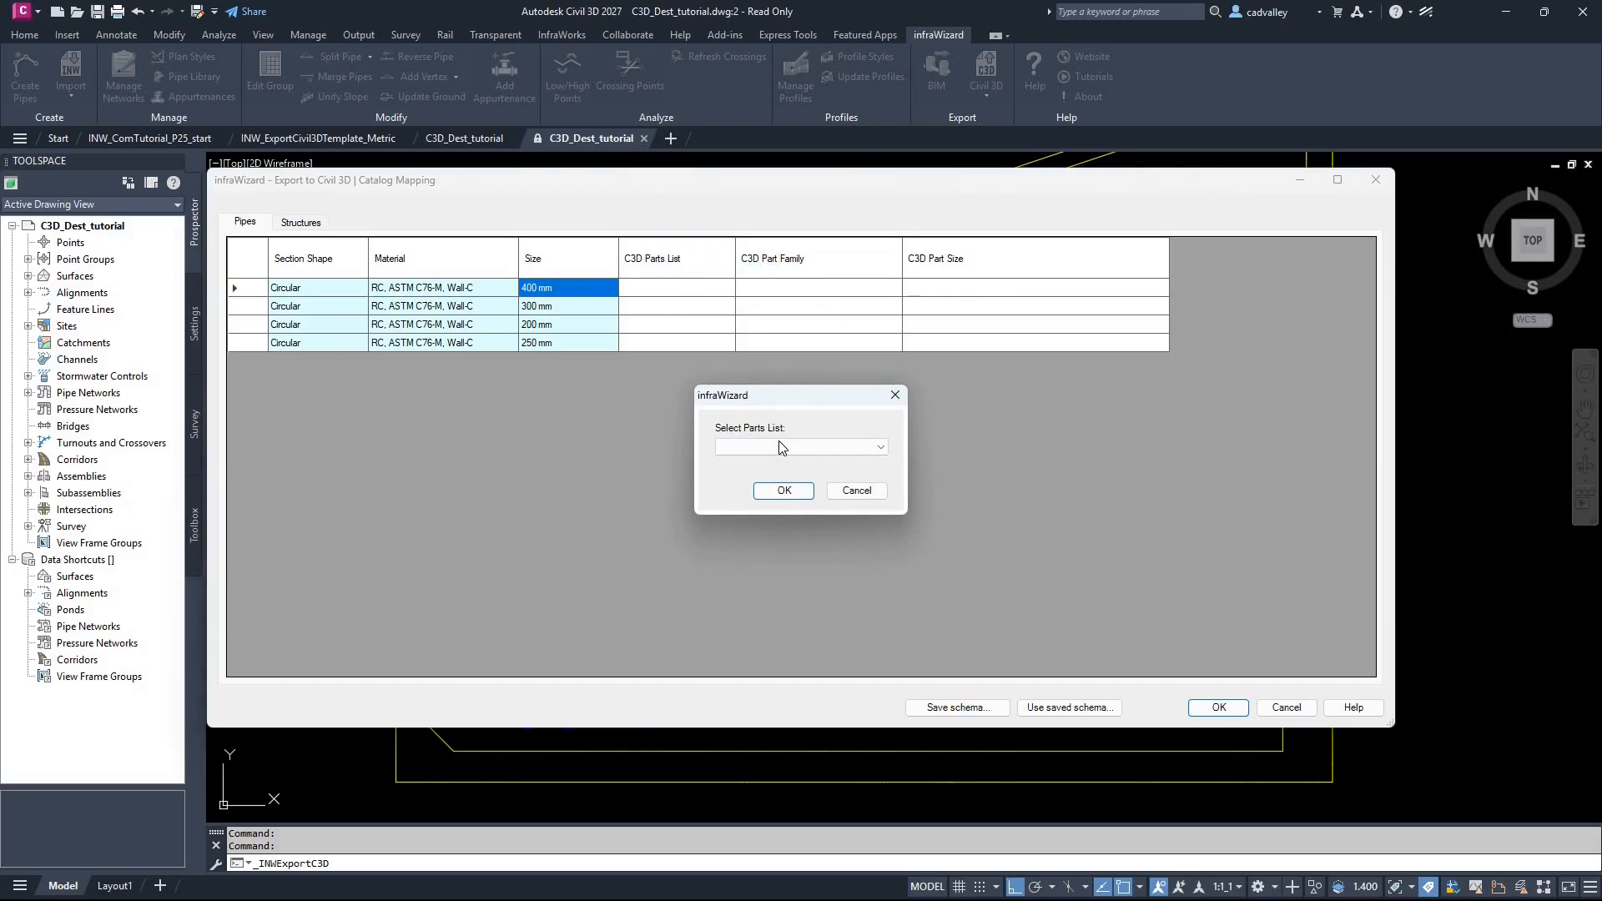
left_click(783, 448)
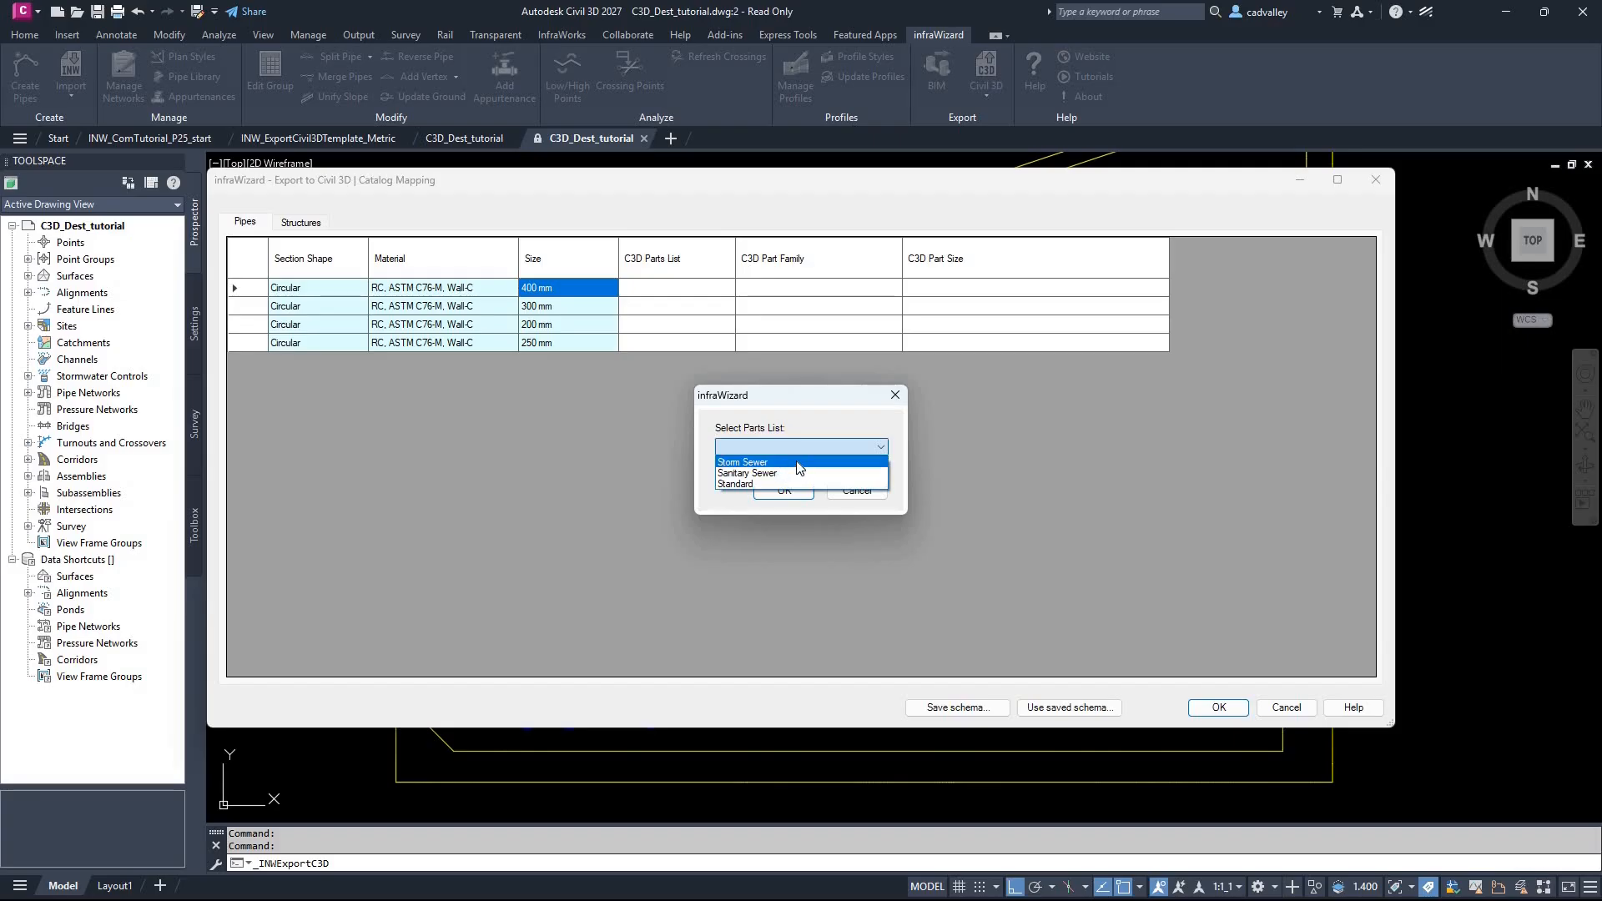
left_click(797, 463)
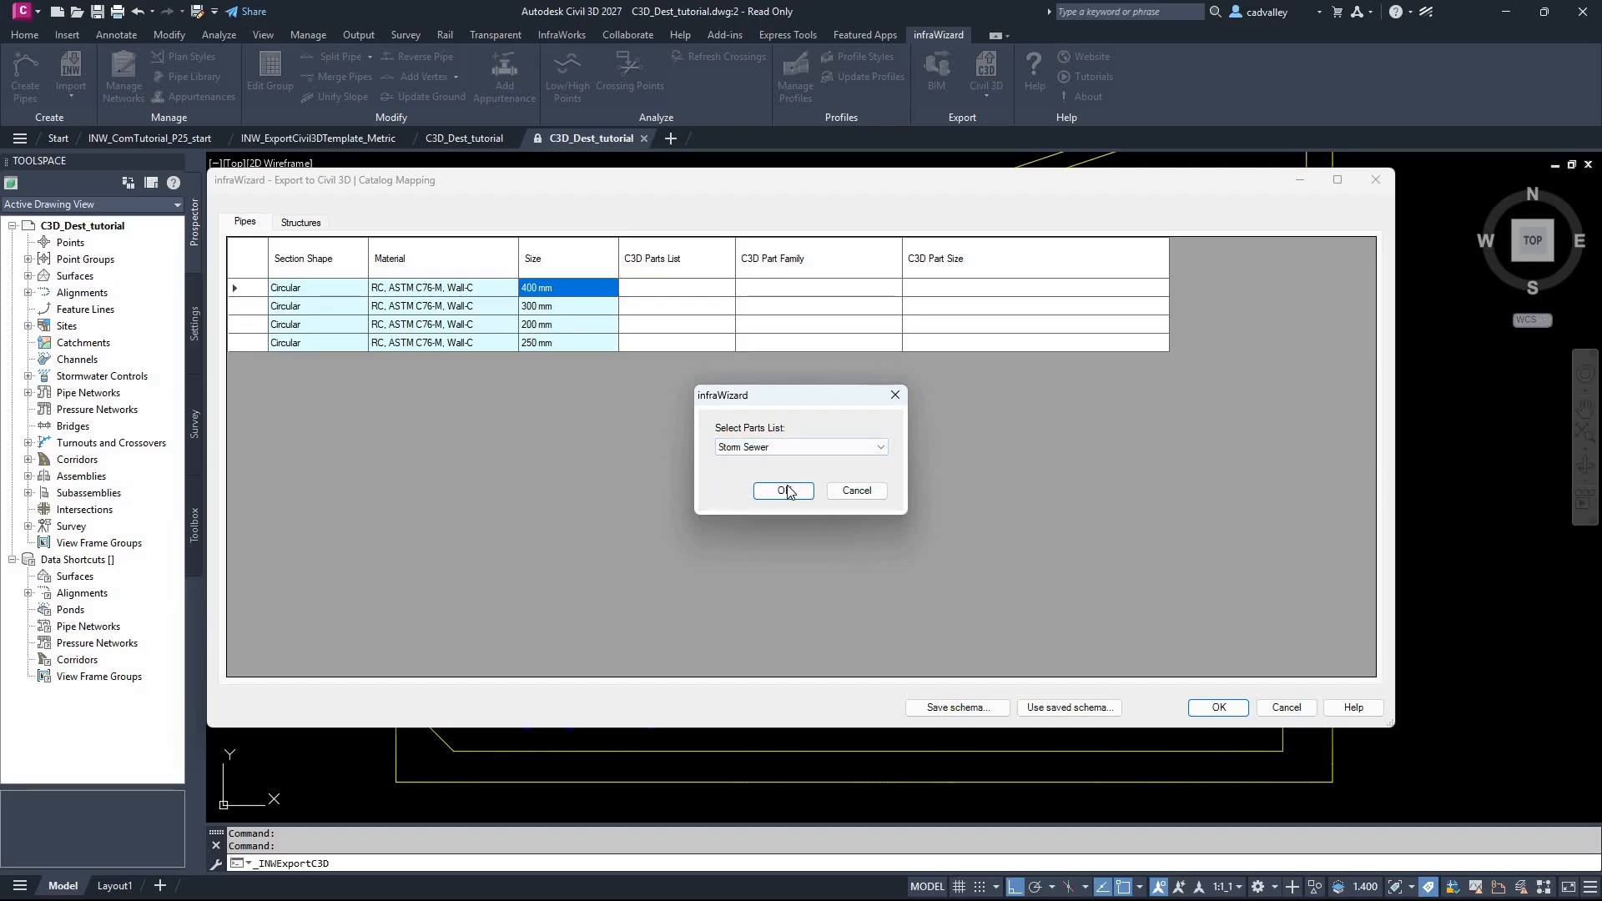
left_click(784, 491)
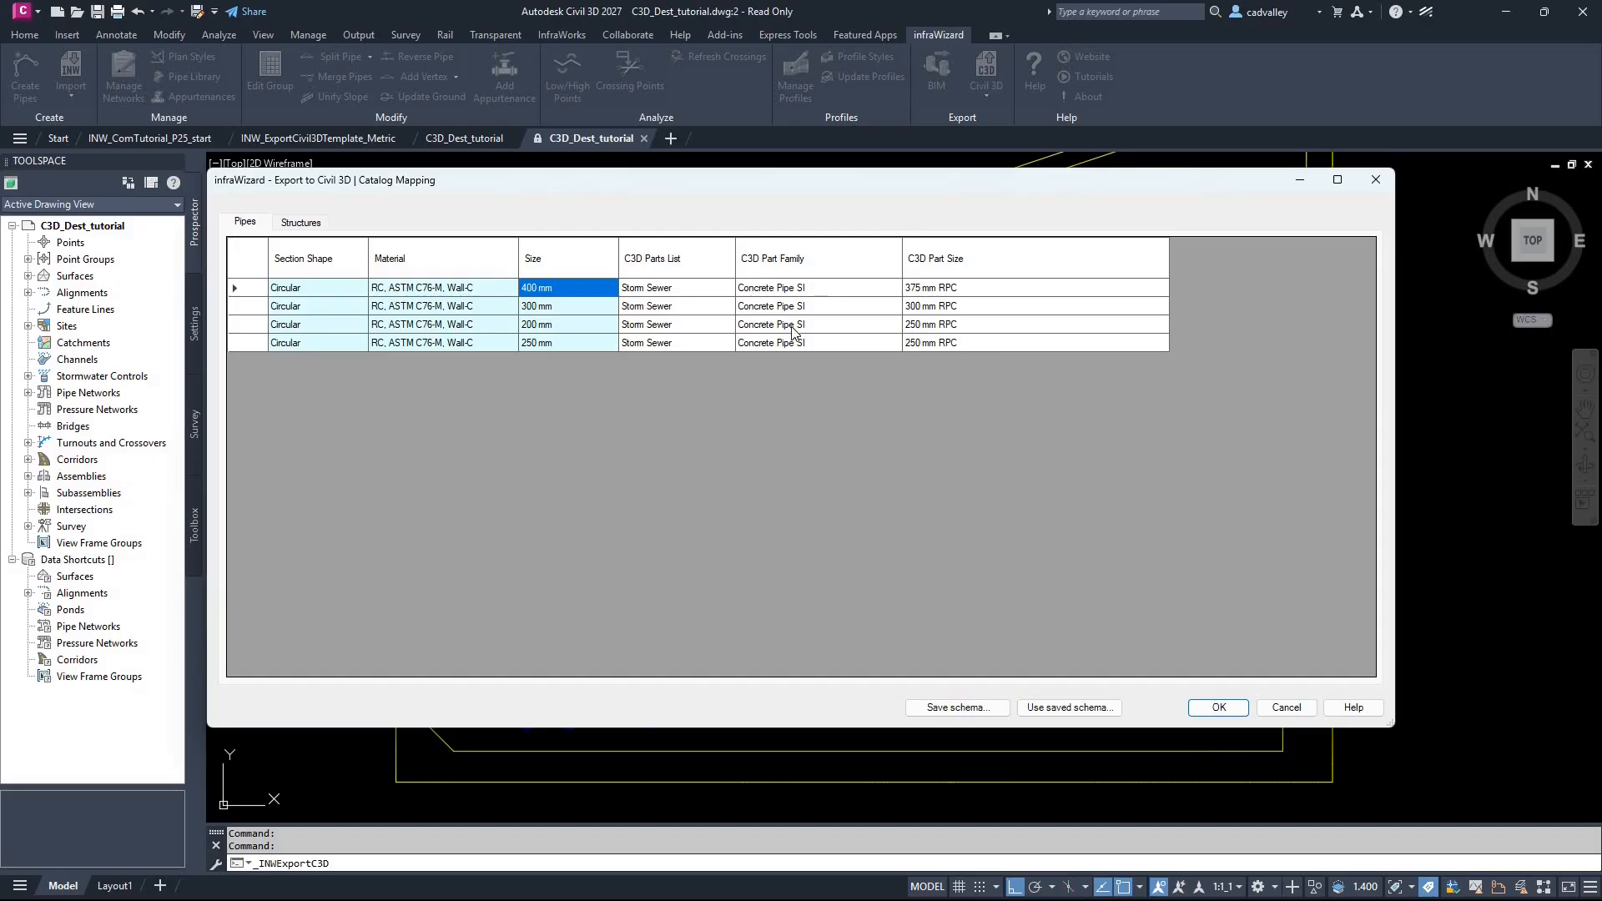
Step: Change the Civil 3D part family of the 200 mm pipe to PVC Pipe SI
left_click(599, 325)
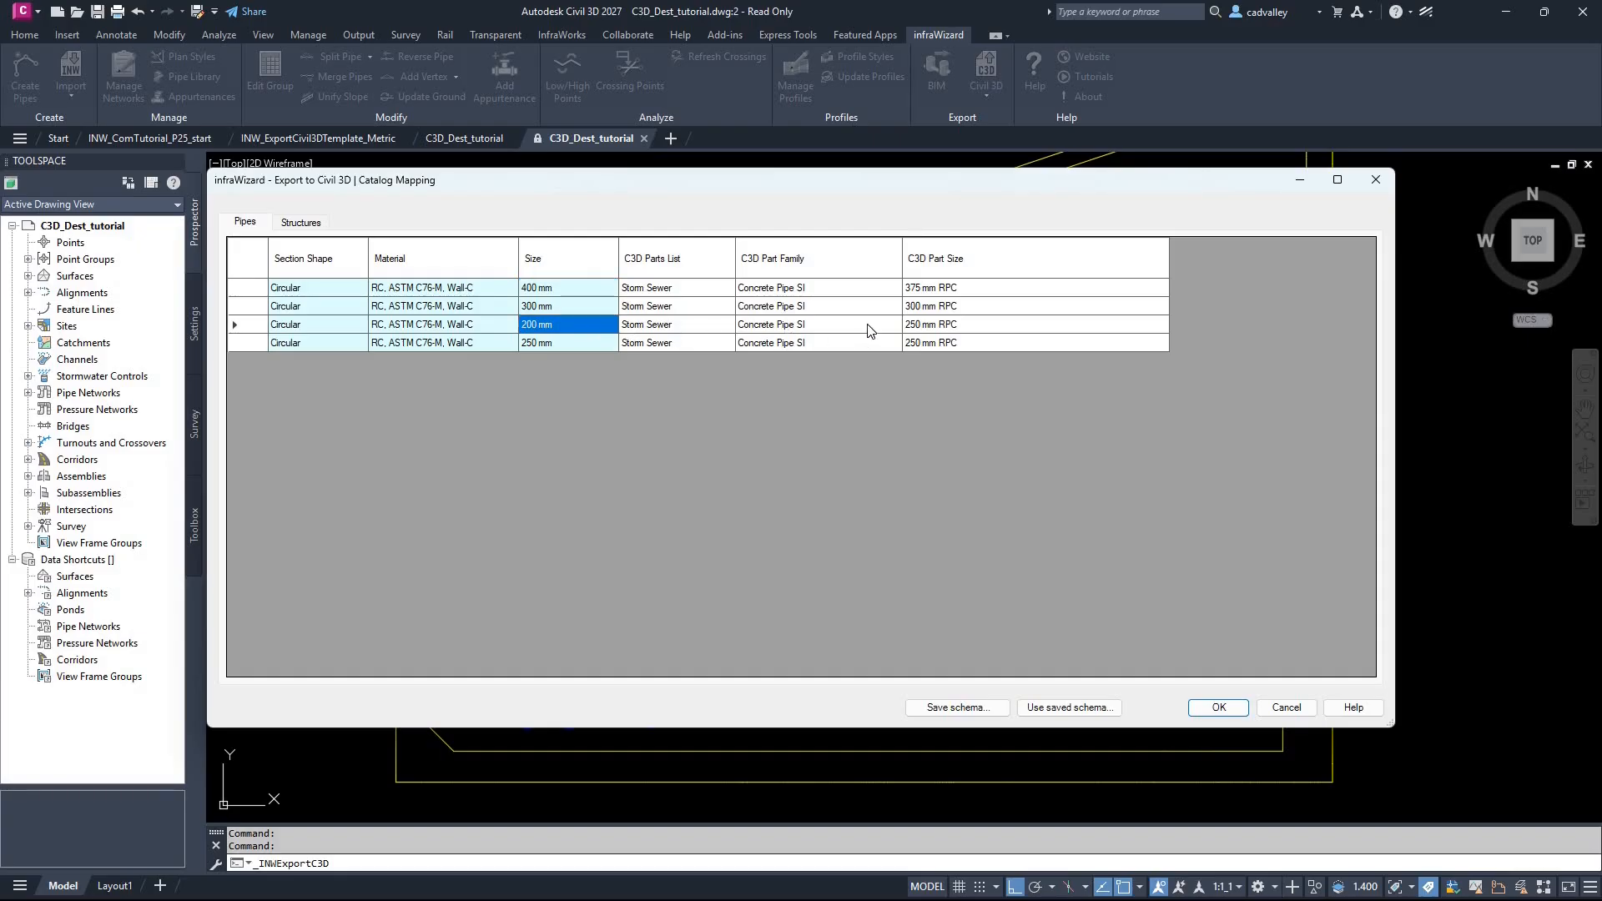
double_click(868, 328)
left_click(880, 451)
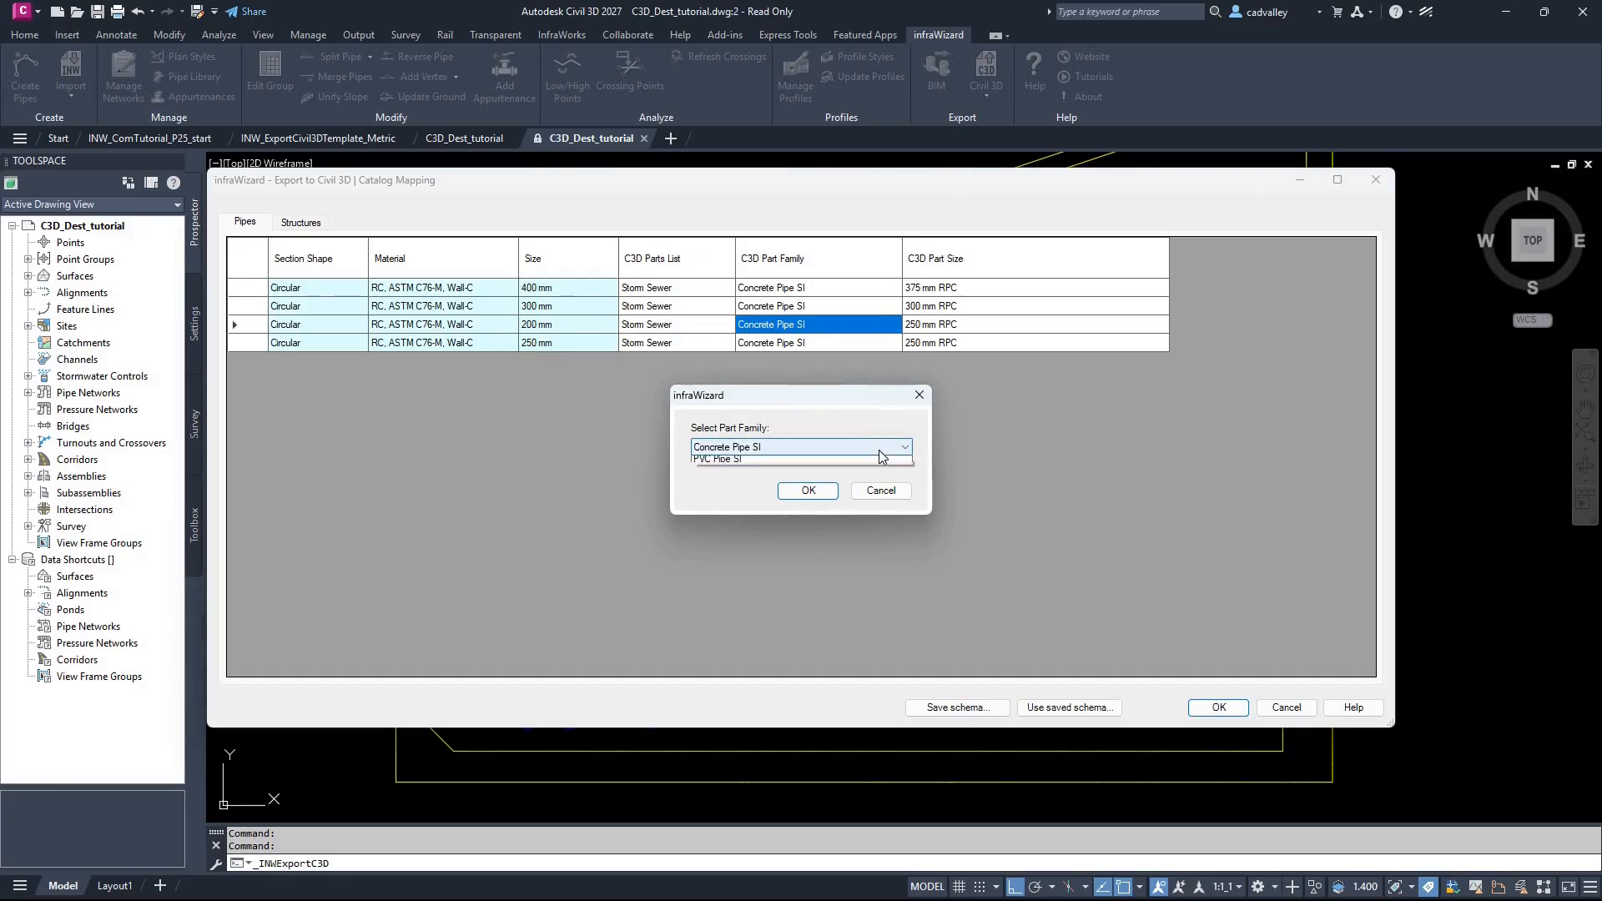
left_click(875, 470)
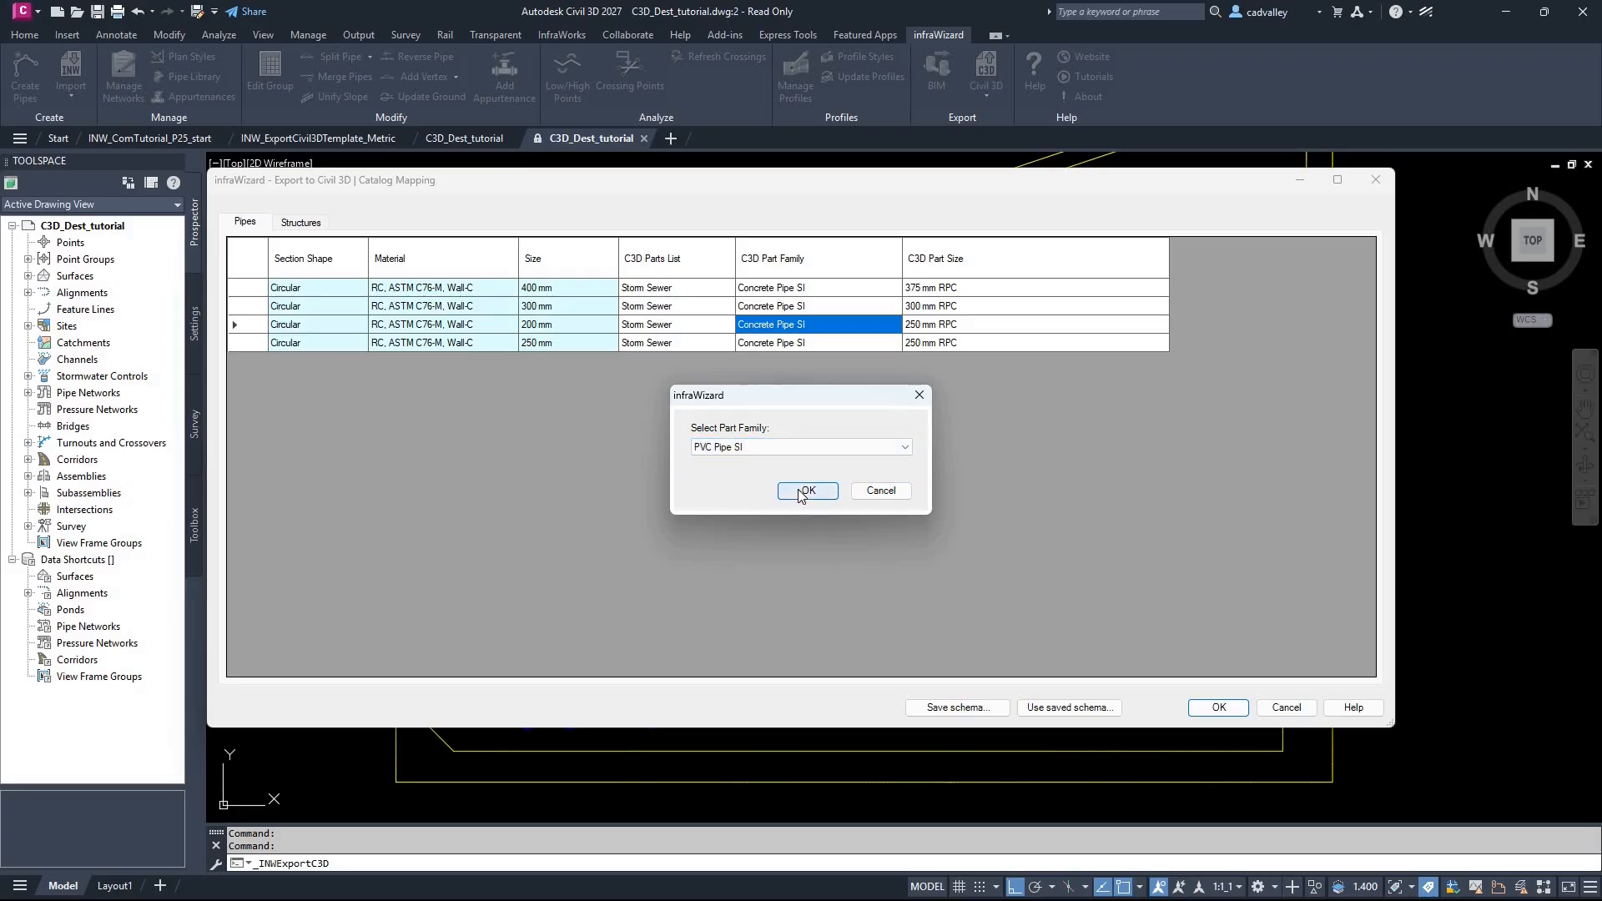
left_click(805, 491)
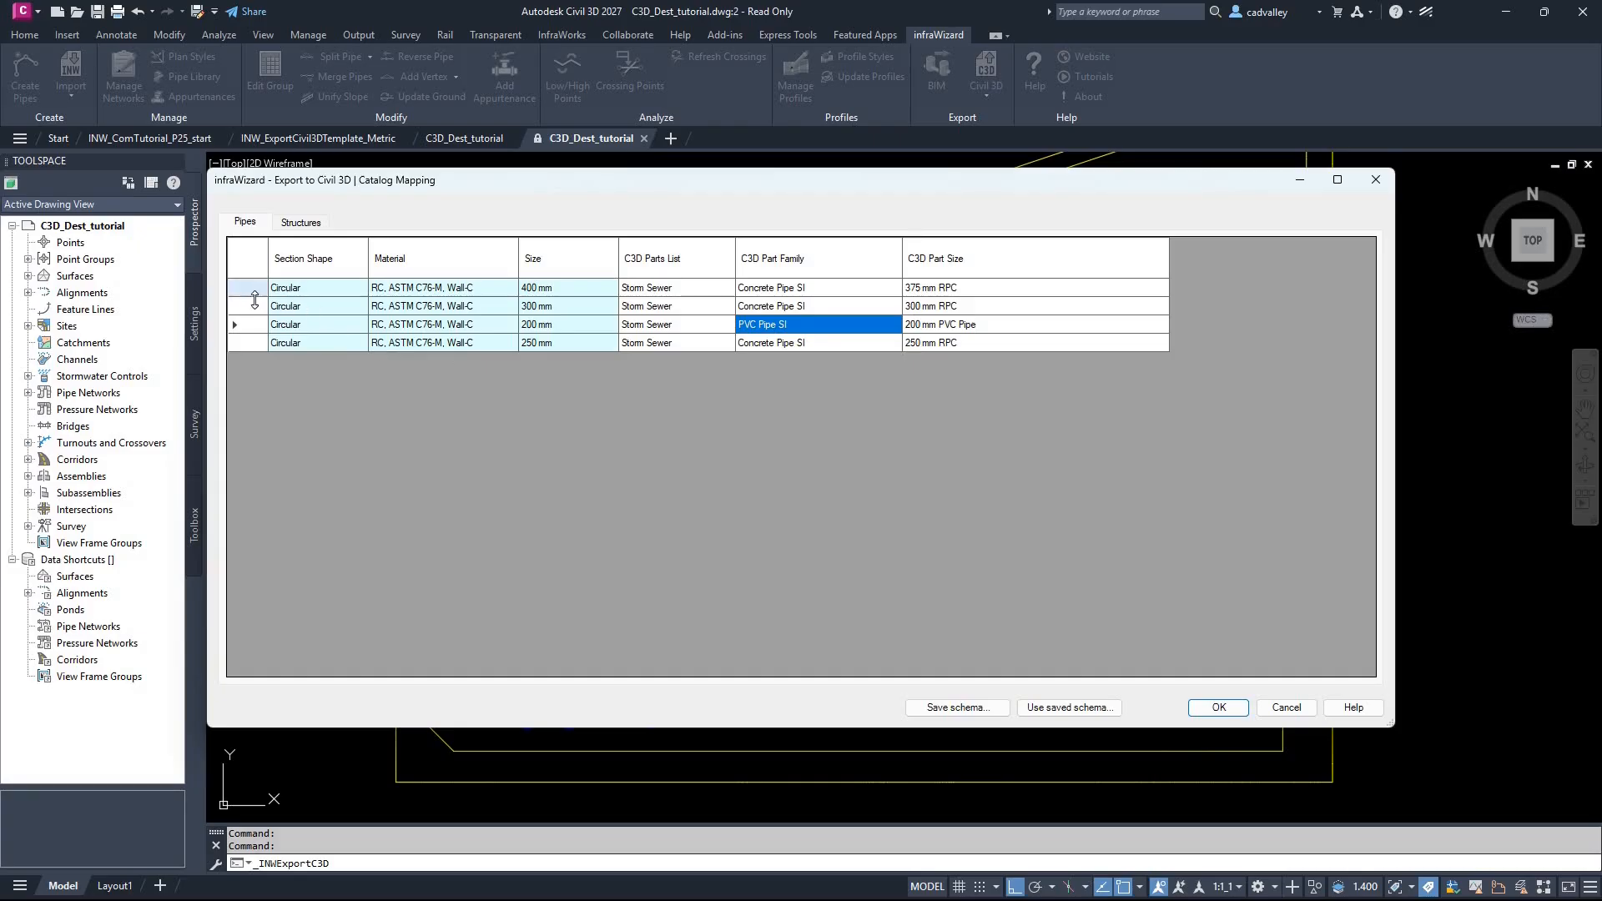
left_click(255, 287)
left_click(257, 306)
left_click(261, 344)
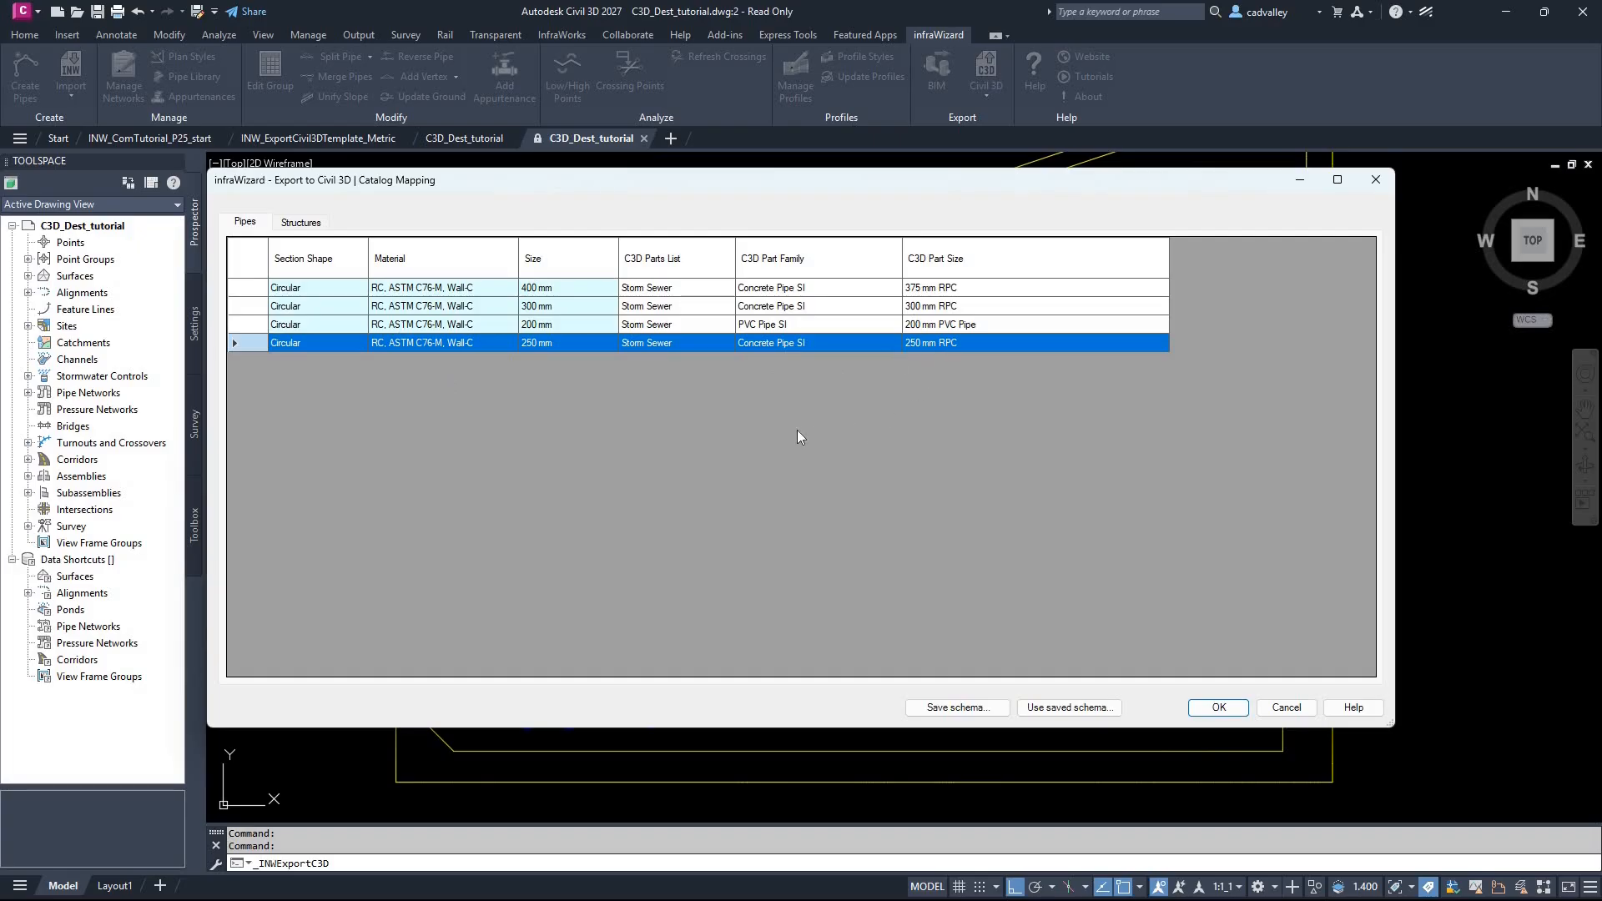
Step: Assign the Storm Sewer parts list to the circular structure in the structures mapping
left_click(298, 223)
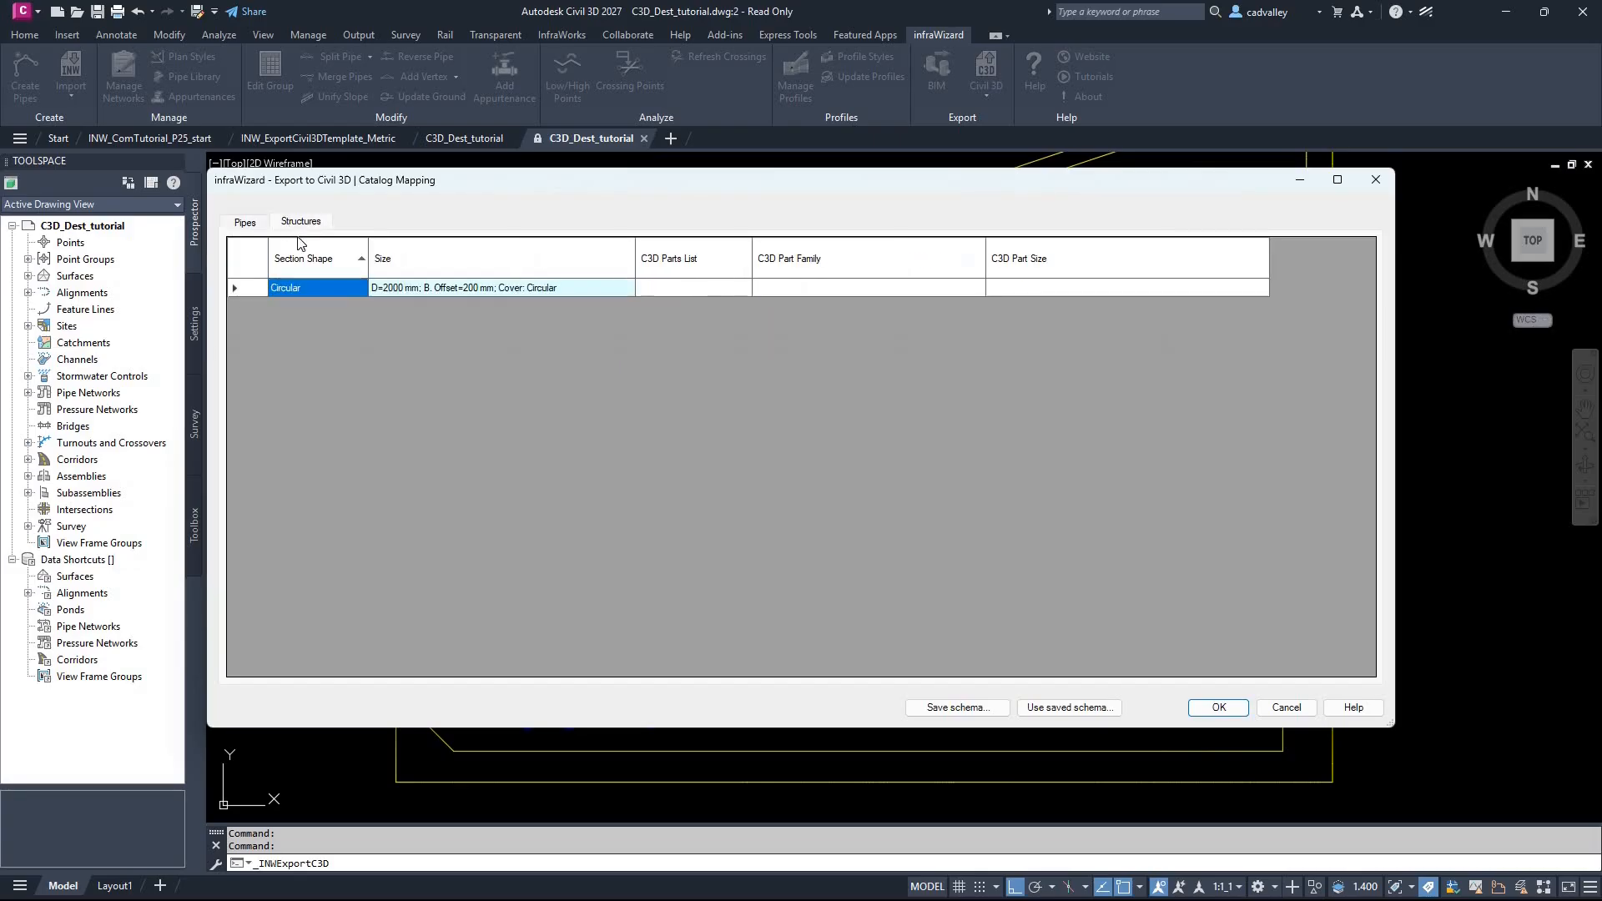
left_click(698, 289)
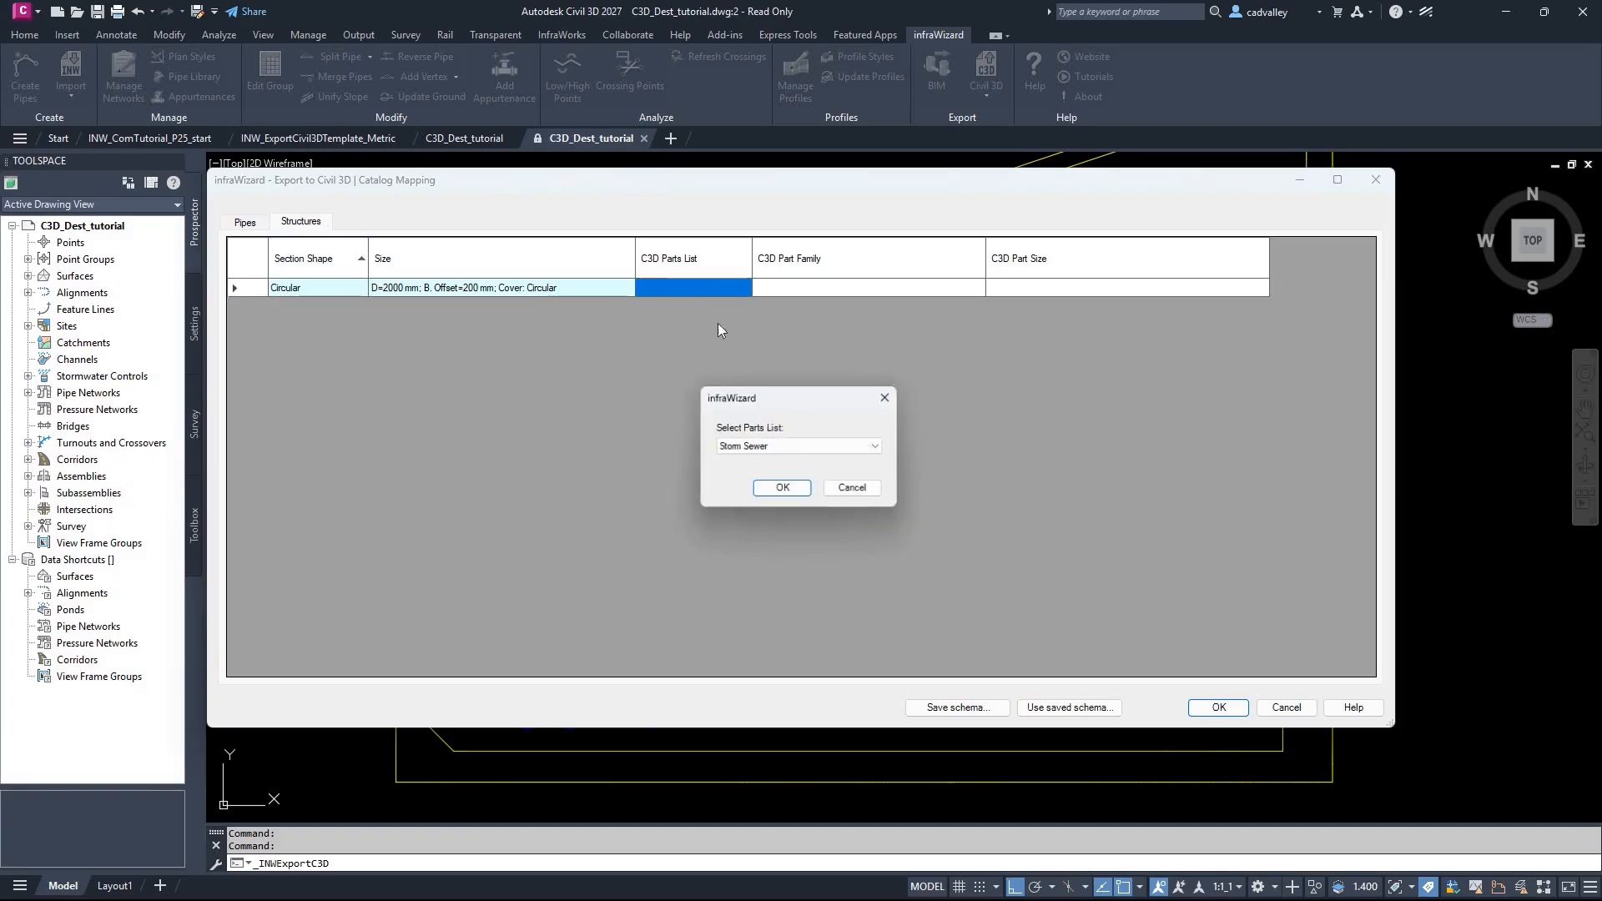
left_click_drag(833, 388, 902, 355)
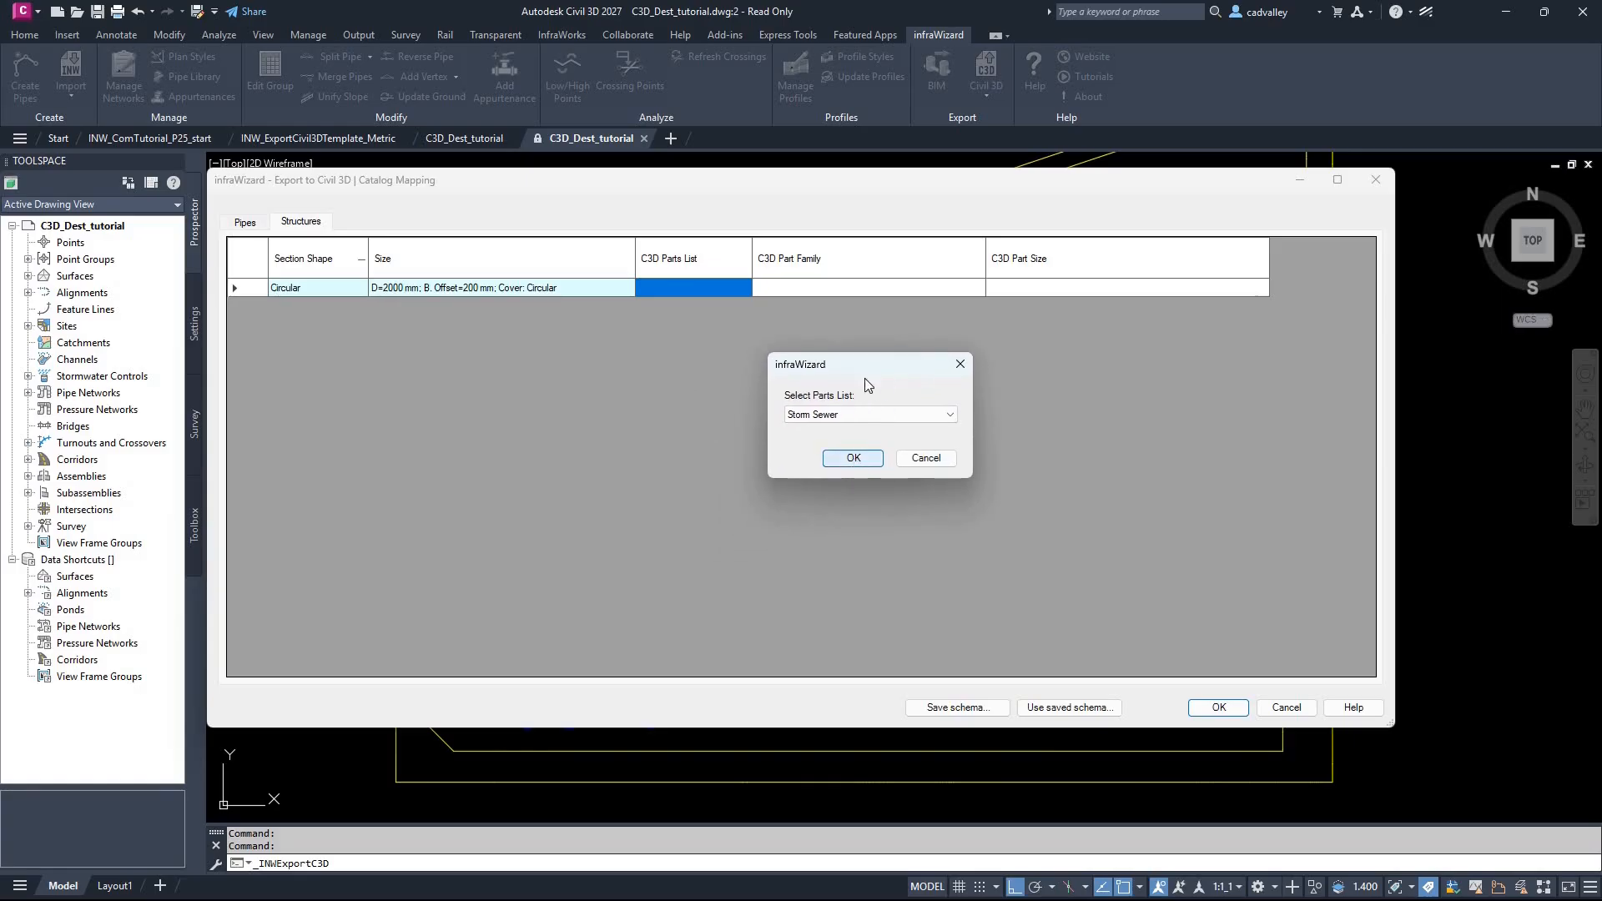
key("Return")
Step: Set the Civil 3D part family of the circular structure to Eccentric Cylindrical Structure SI
left_click(878, 292)
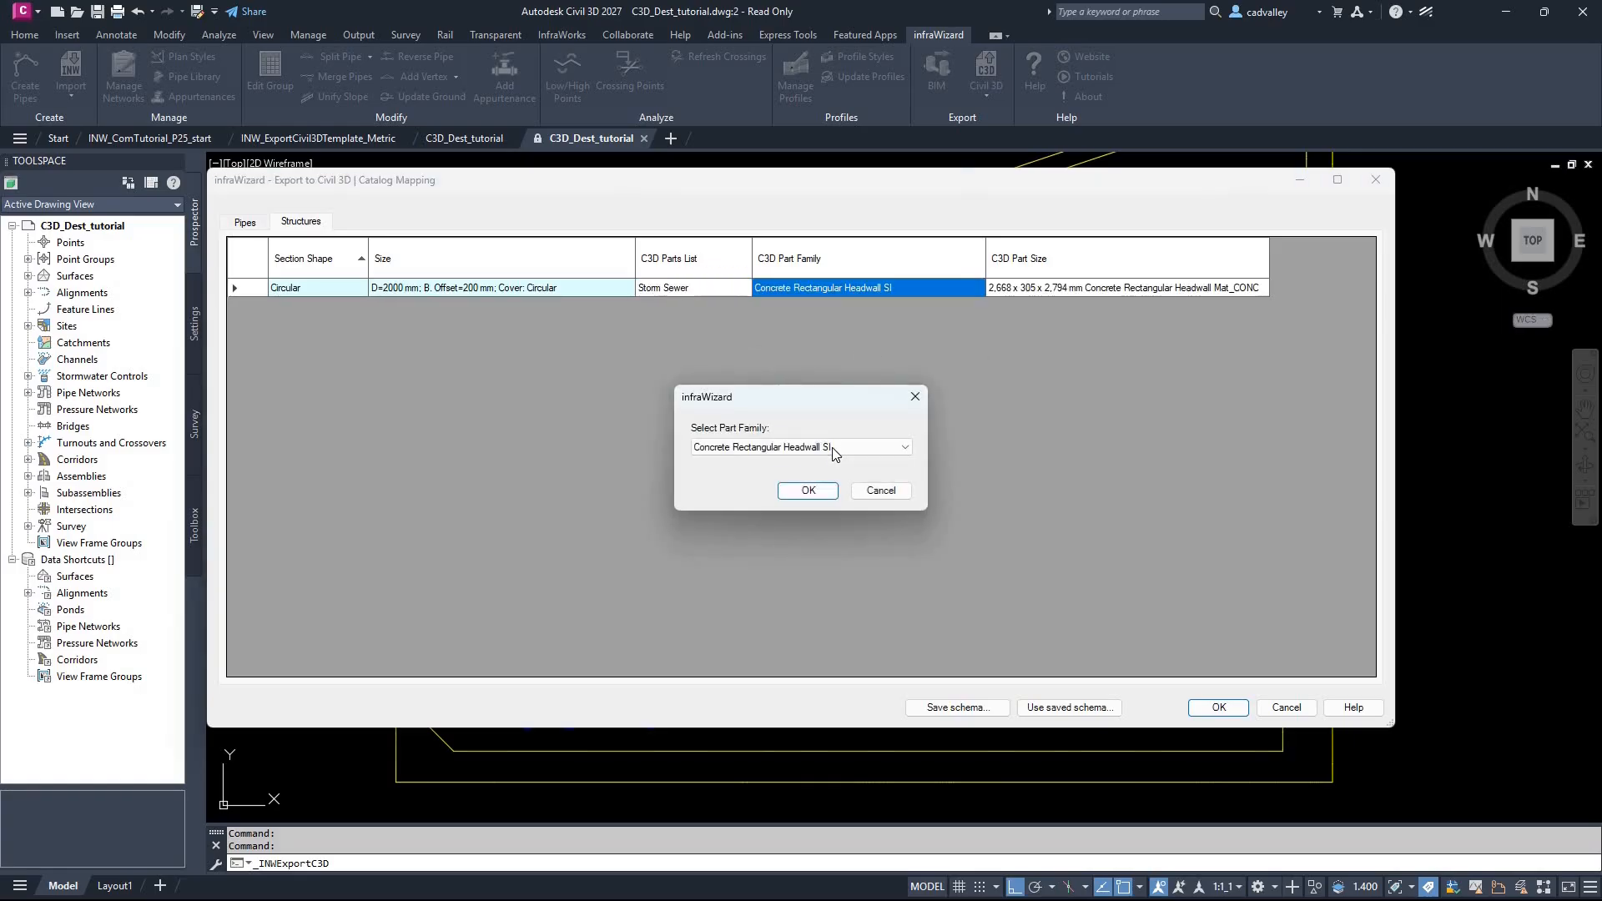
left_click(833, 450)
left_click(826, 484)
left_click(814, 492)
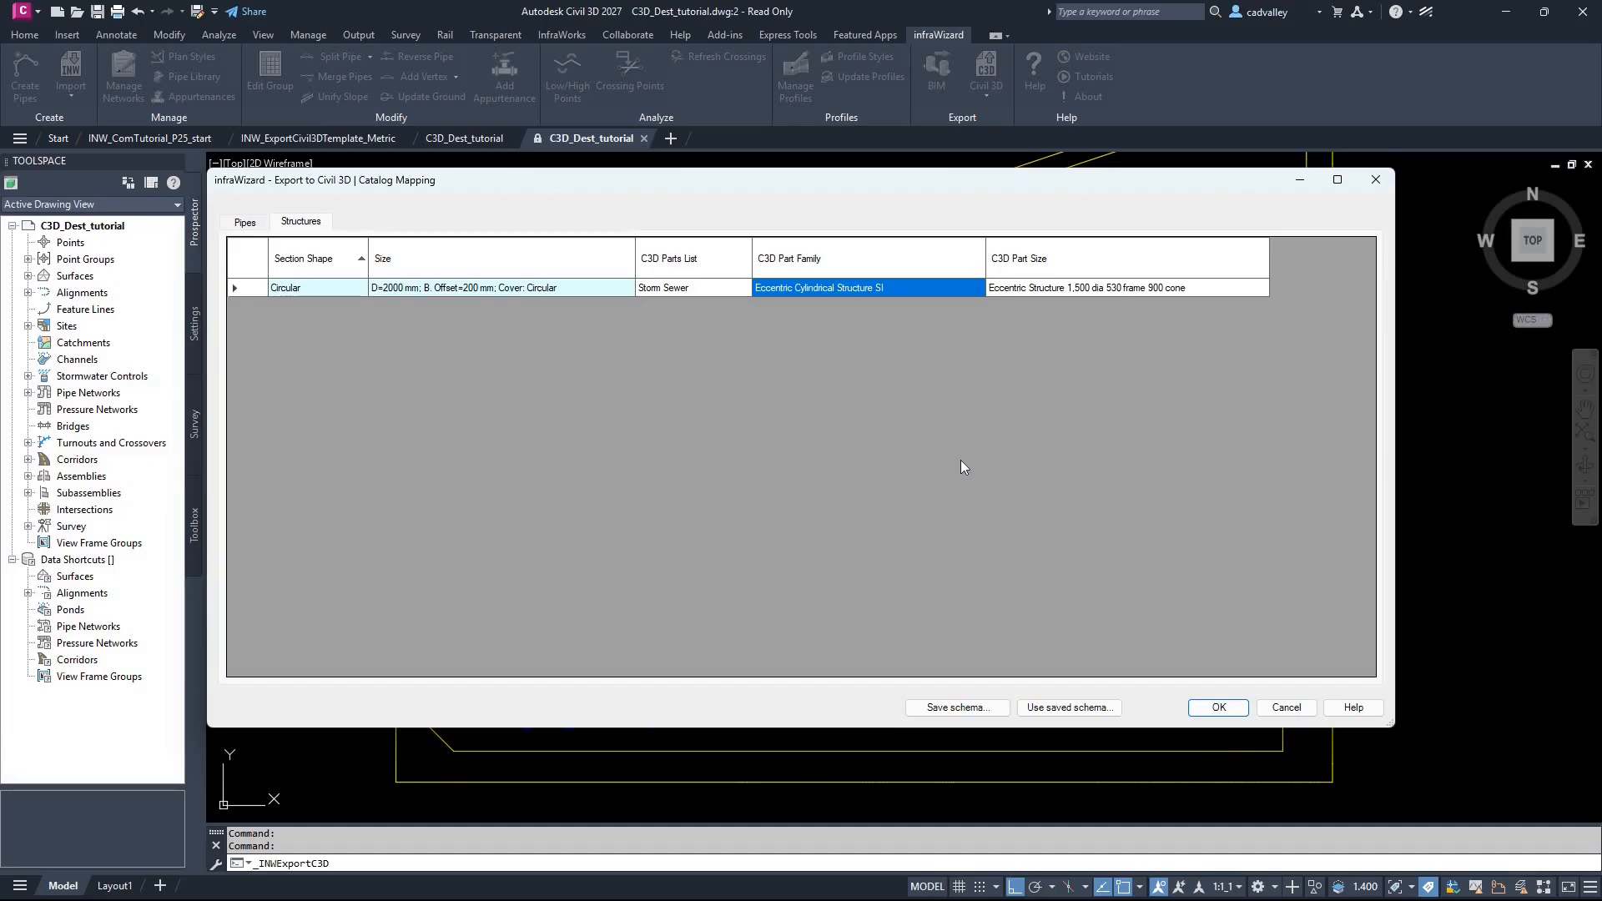
Step: Save the mapping schema as INW_EXPORT_C3D_SCHEMA_INW_ComTutorial_P25_start.inw and accept the catalog mapping to run the export
left_click(964, 709)
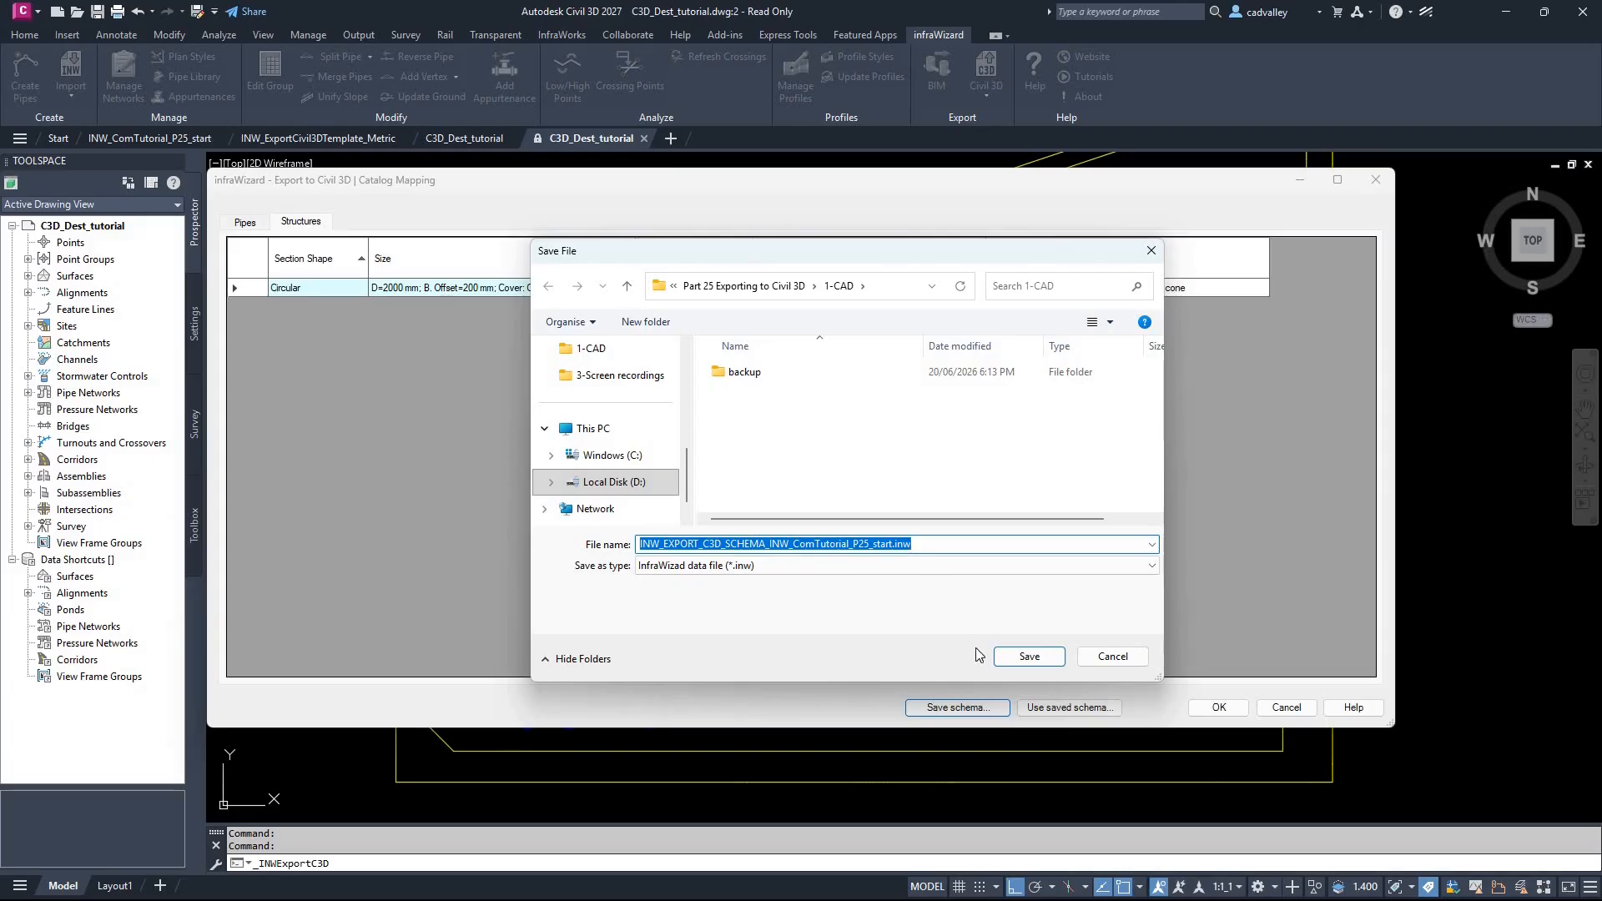
left_click(1017, 660)
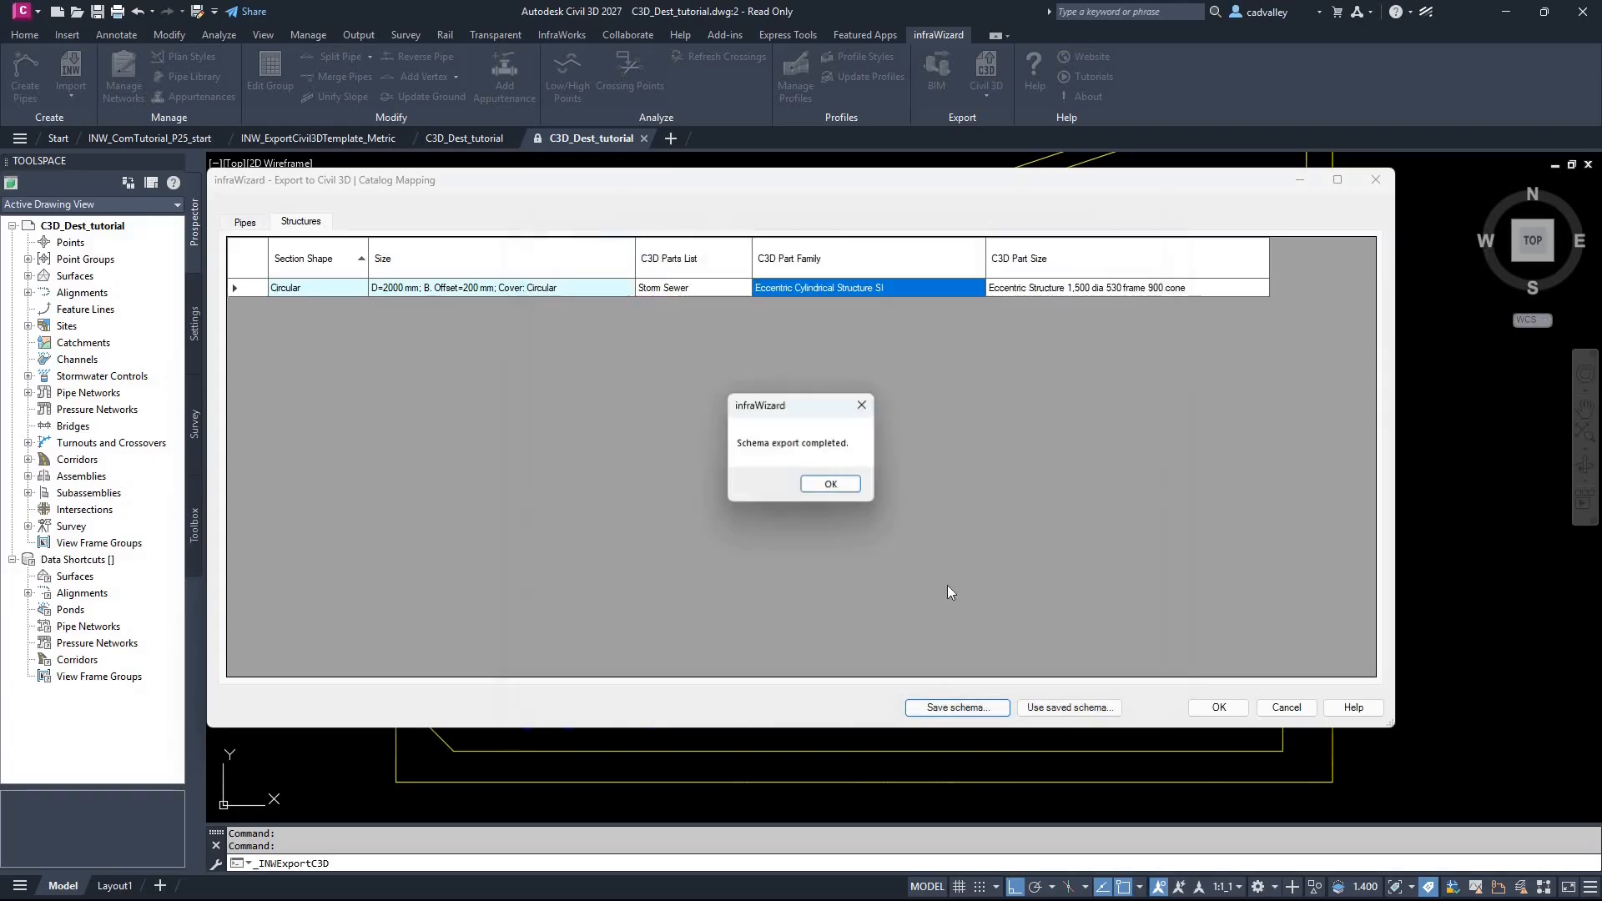
left_click(827, 489)
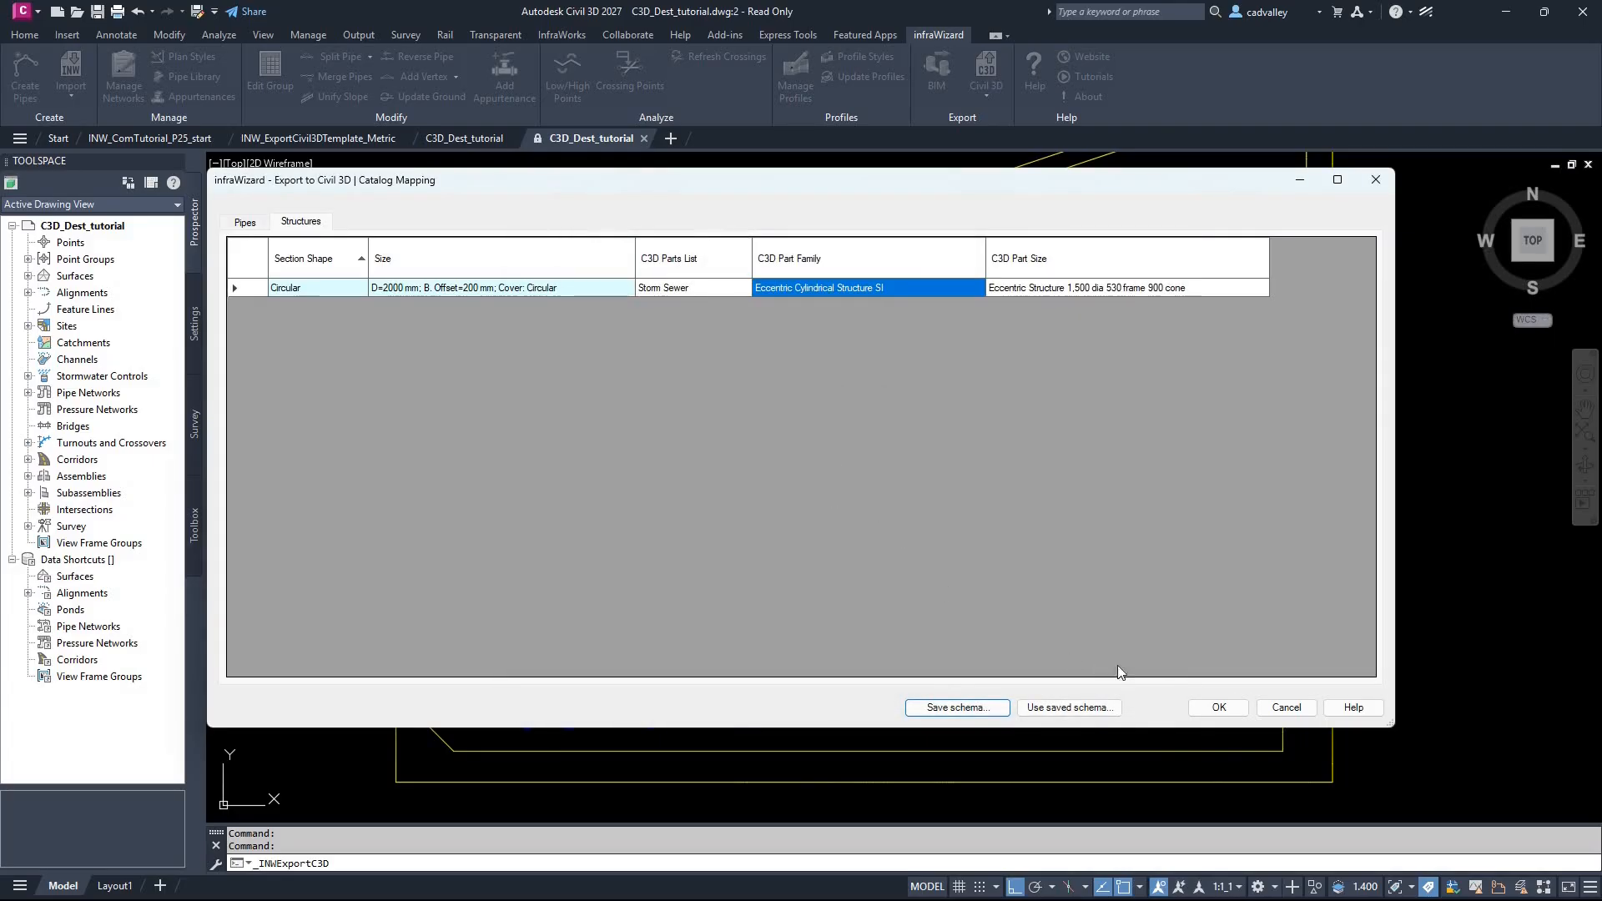
left_click(1202, 710)
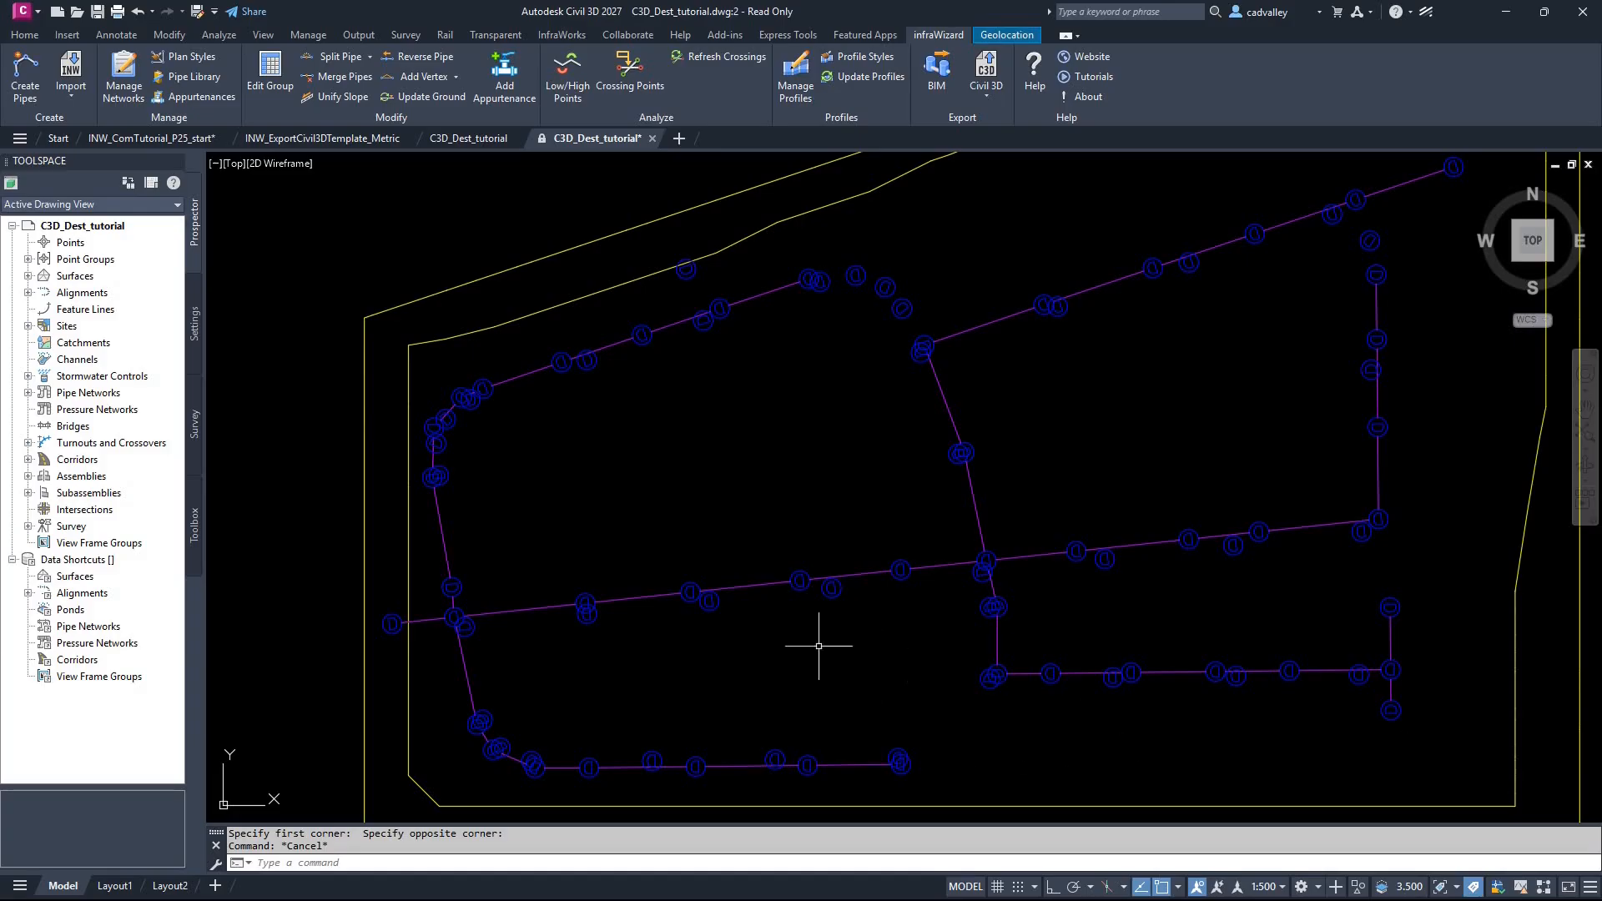
Step: Regenerate the drawing with RE to refresh the display of the exported pipe network
scroll(784, 621, "up", 2)
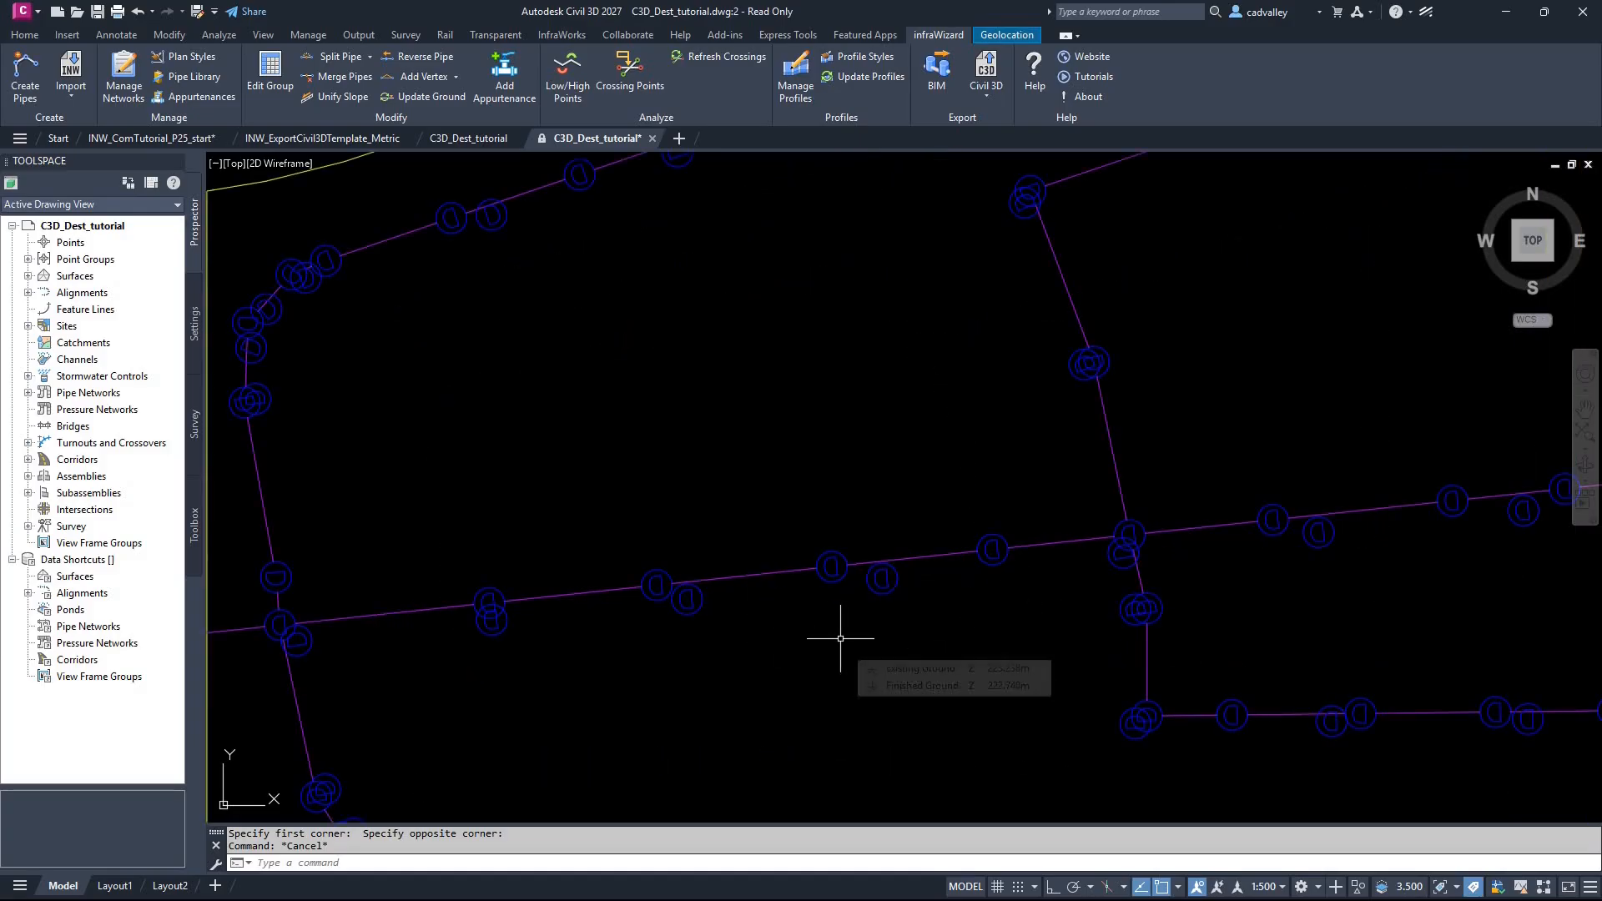
type("RE")
key("Return")
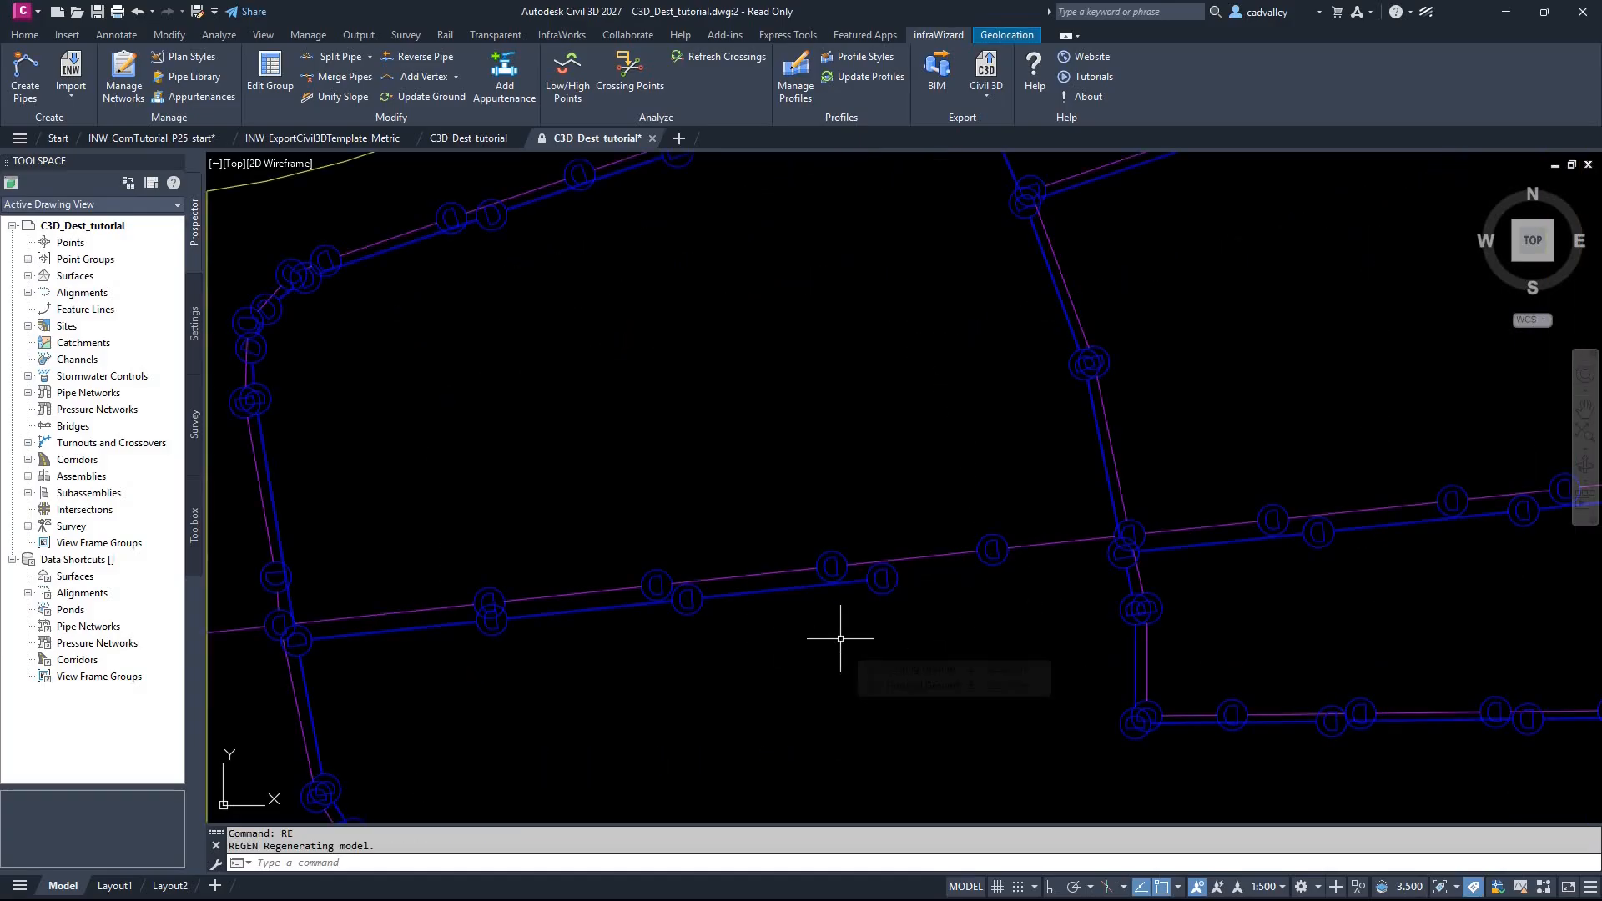
Step: Examine the exported pipes and structures in plan and in a tilted 3D view, and return to the top view
scroll(824, 616, "down", 2)
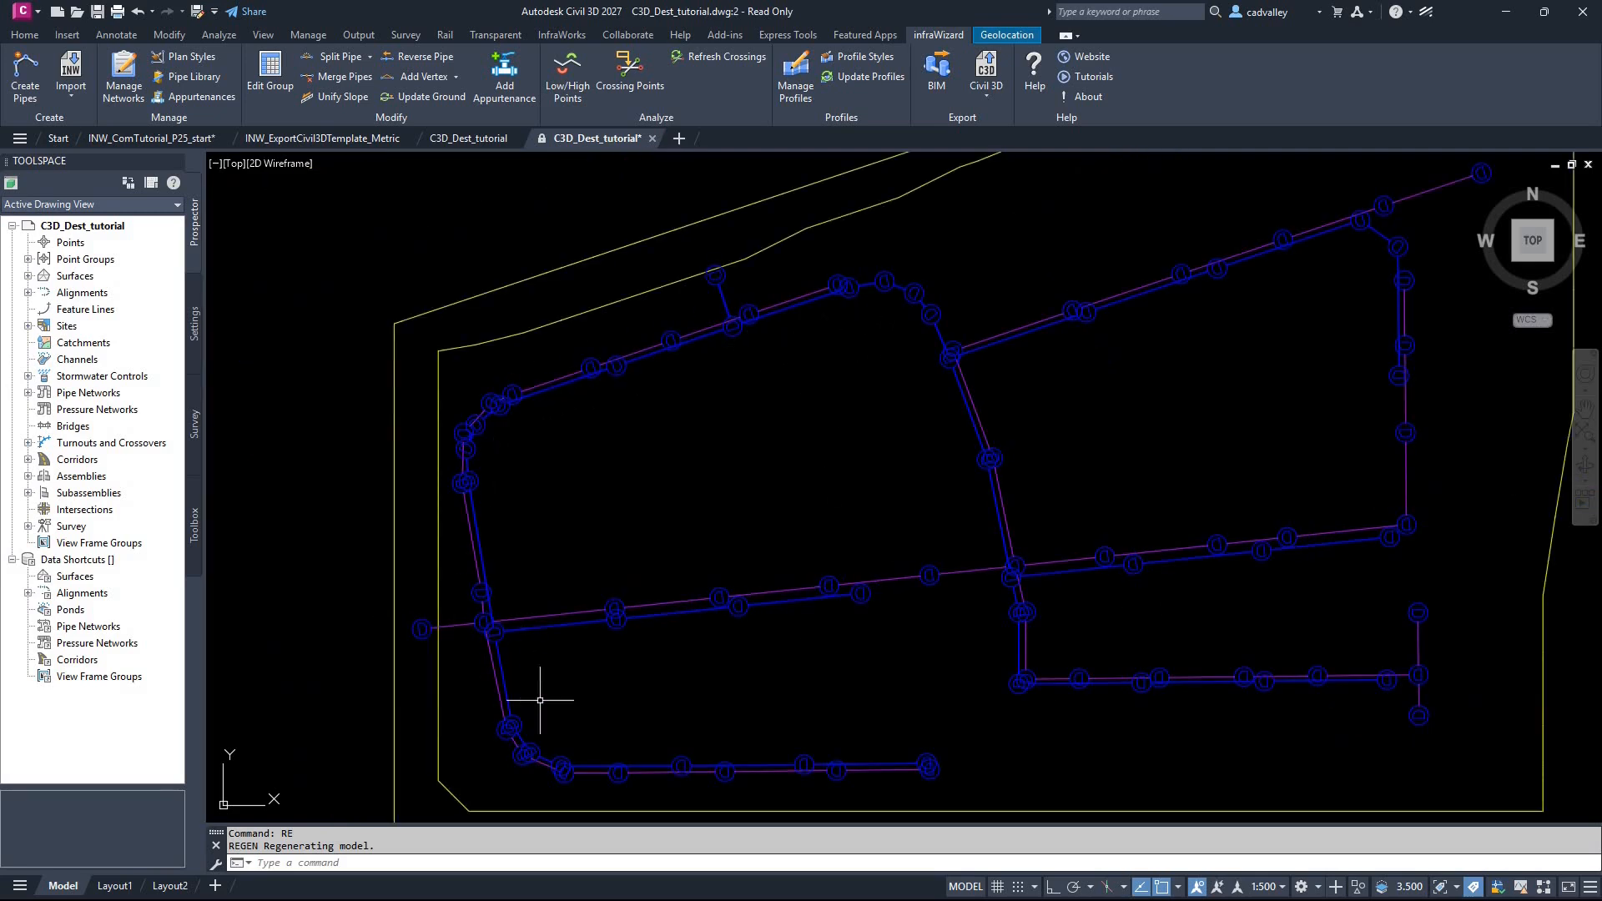
scroll(966, 526, "up", 2)
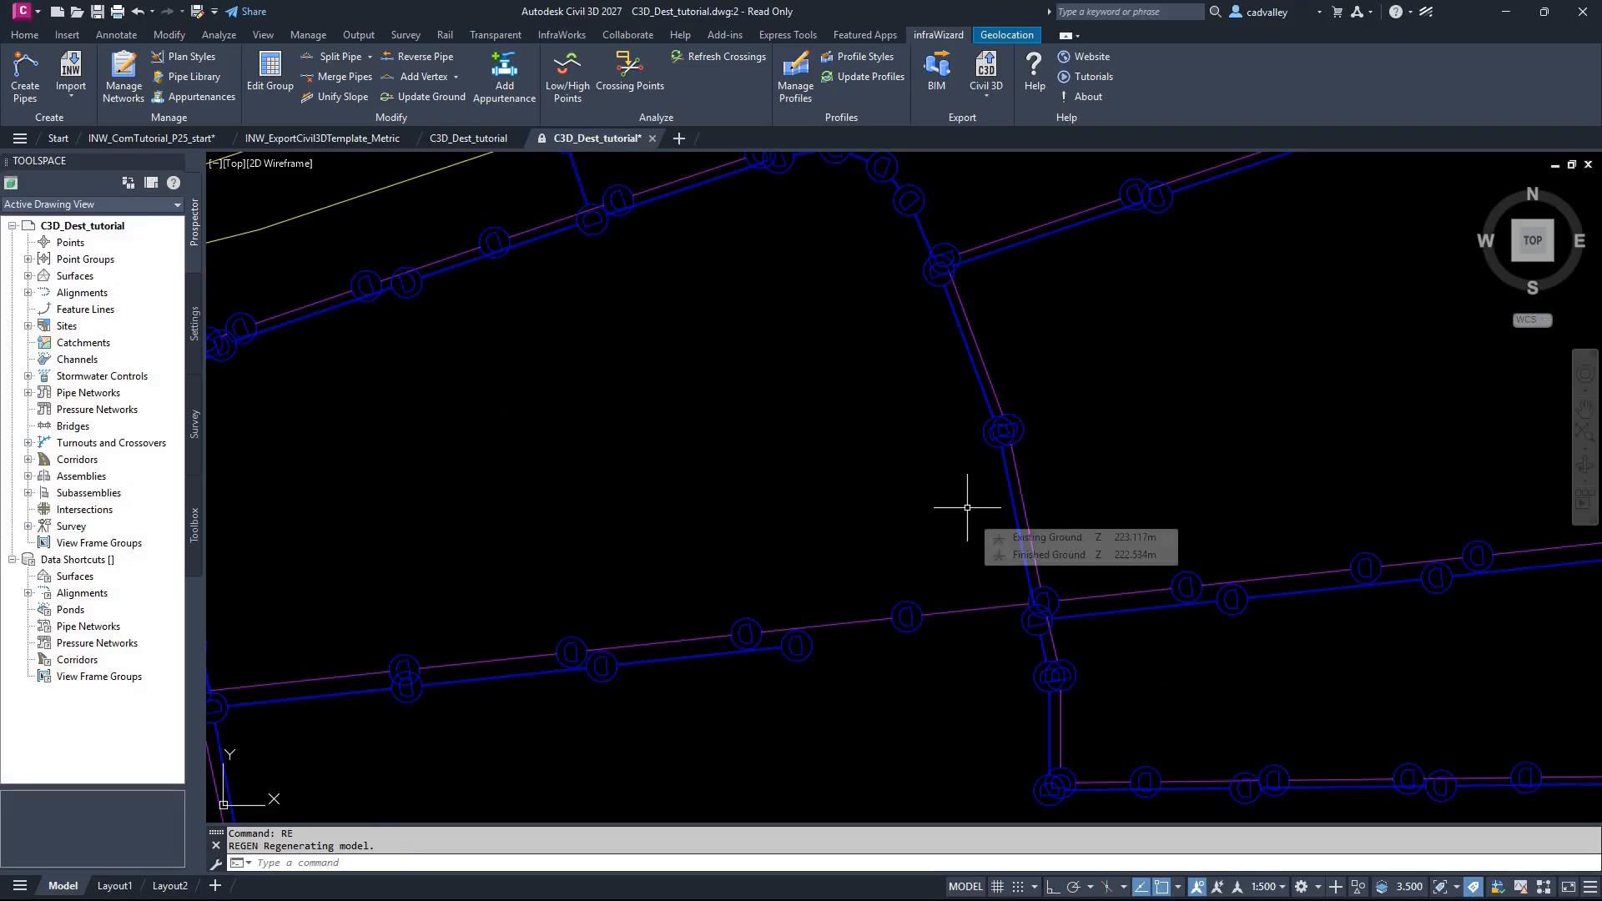
scroll(890, 501, "down", 3)
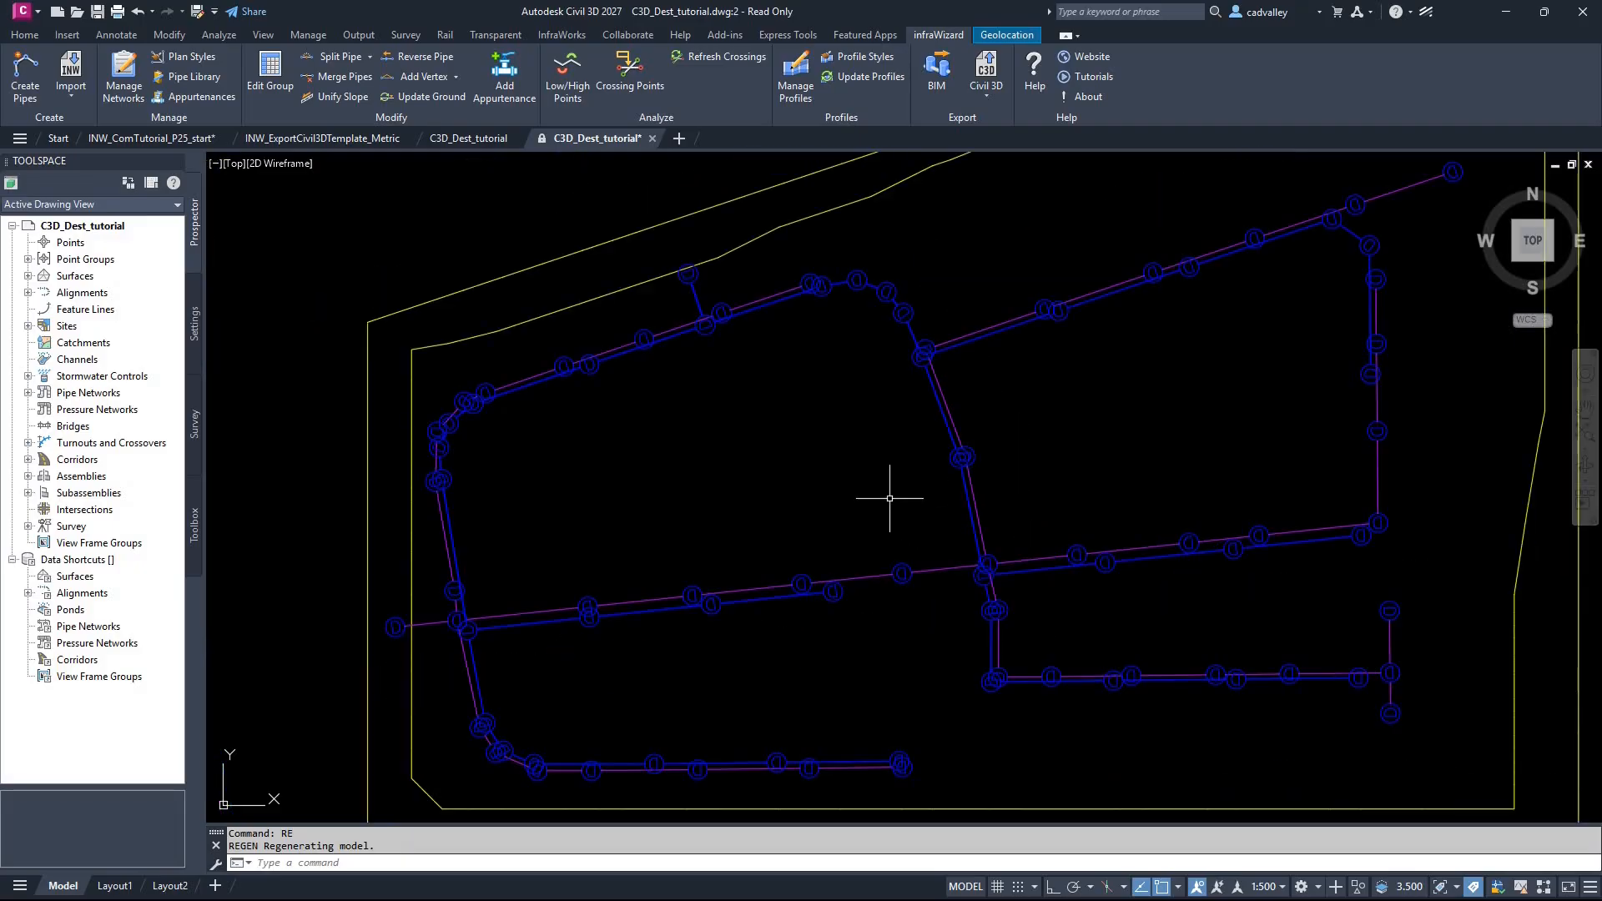
middle_click_drag(869, 518, 823, 499)
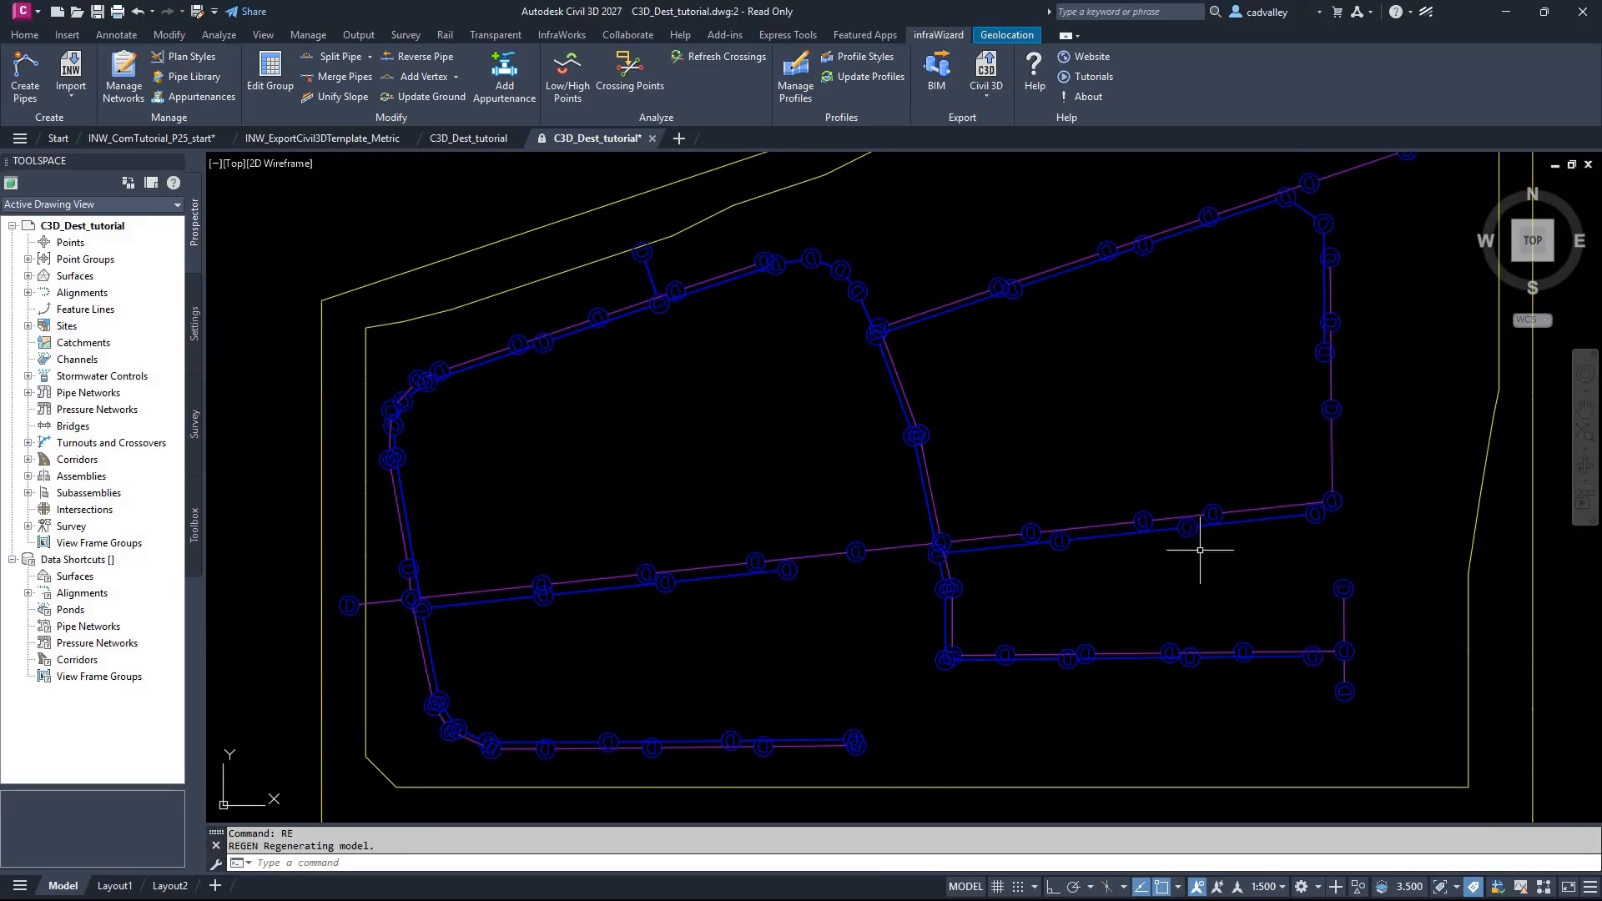
left_click(1583, 468)
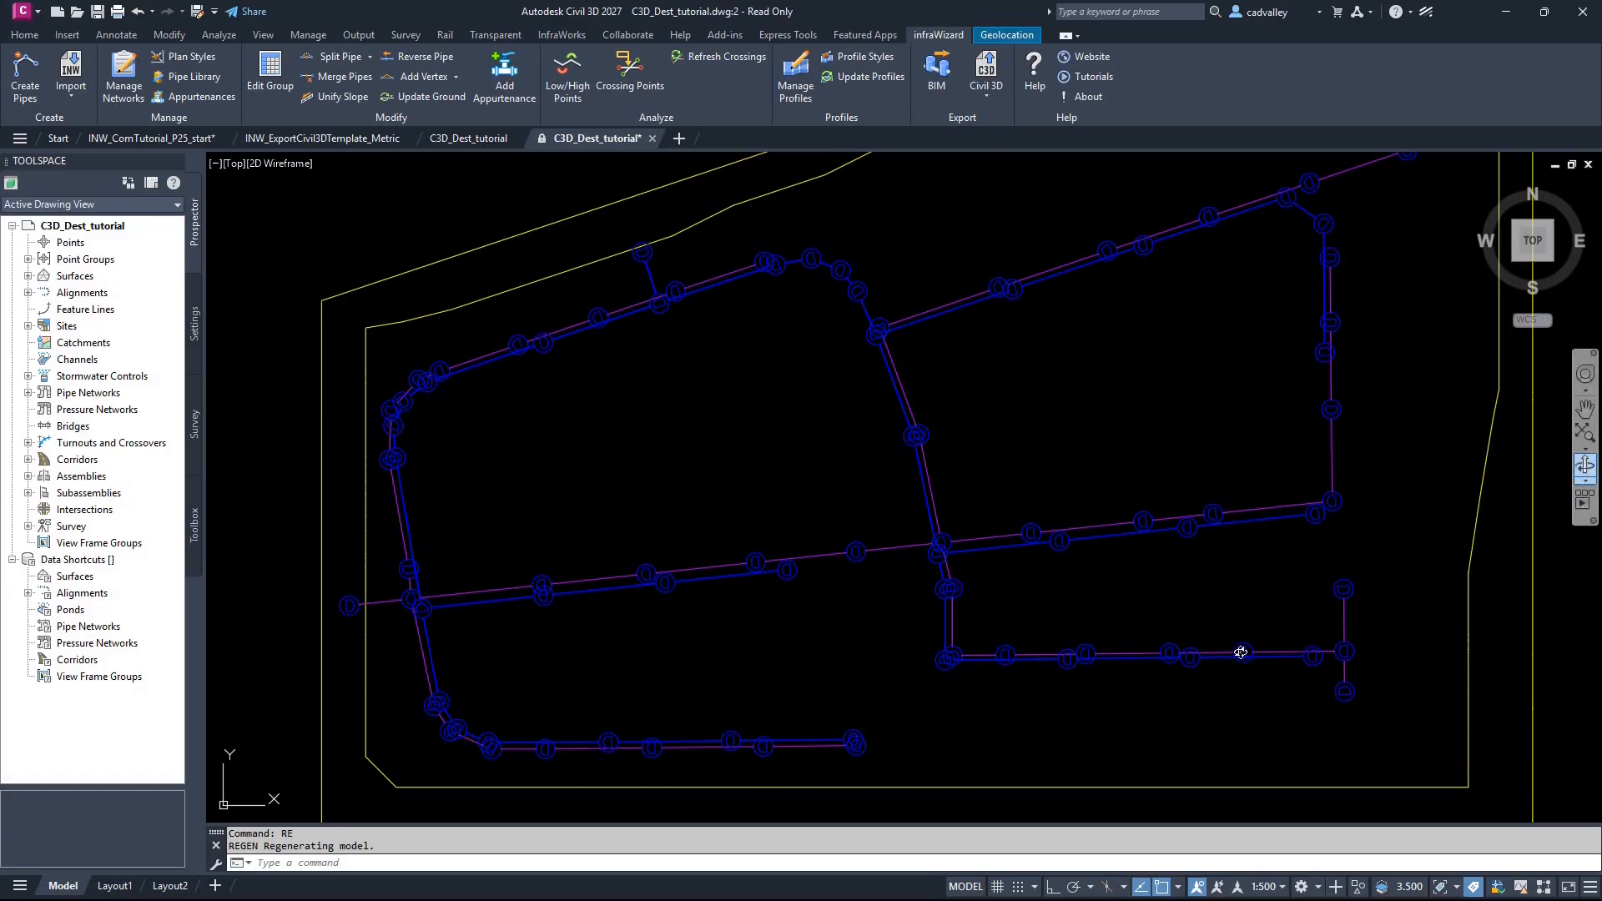
left_click_drag(888, 578, 900, 502)
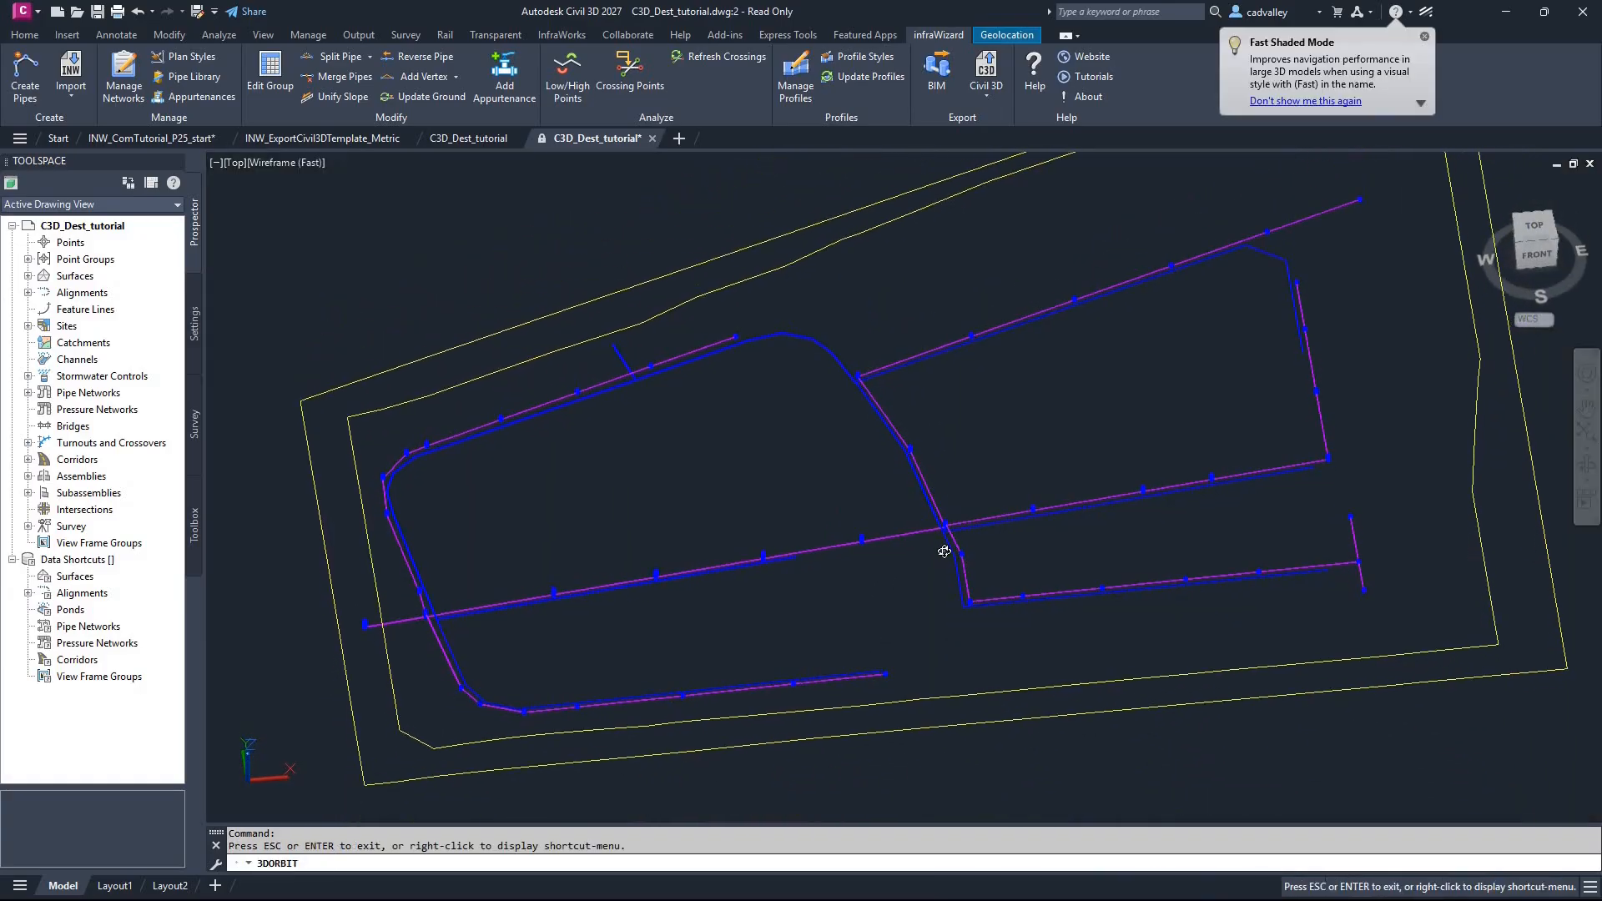
scroll(949, 541, "up", 5)
left_click_drag(1131, 501, 1370, 448)
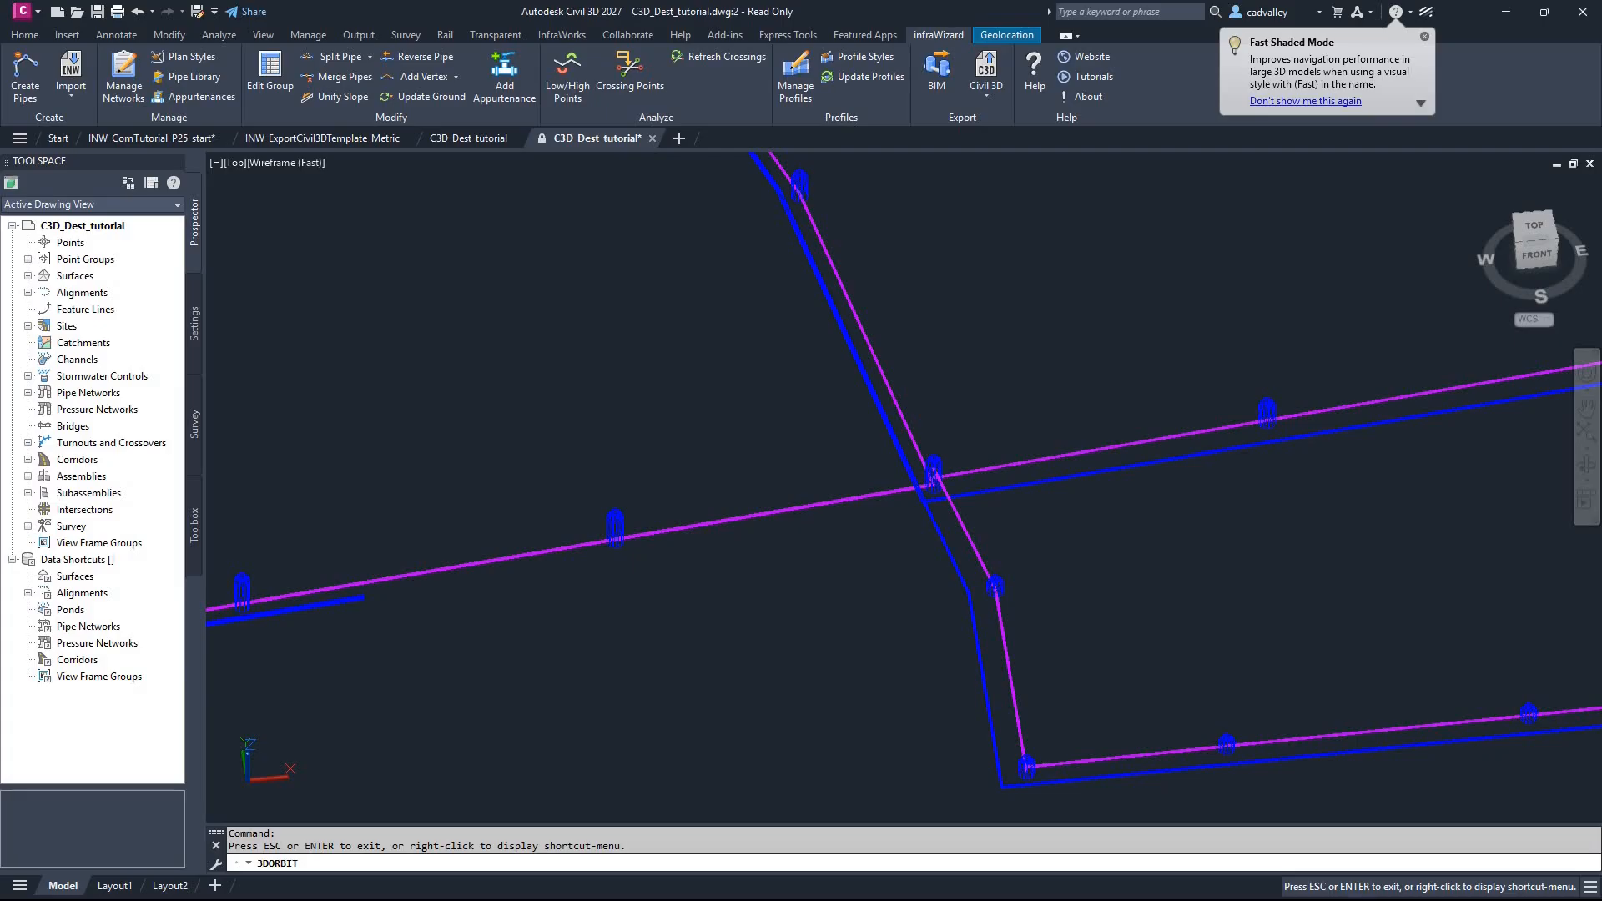
middle_click_drag(1370, 448, 661, 502)
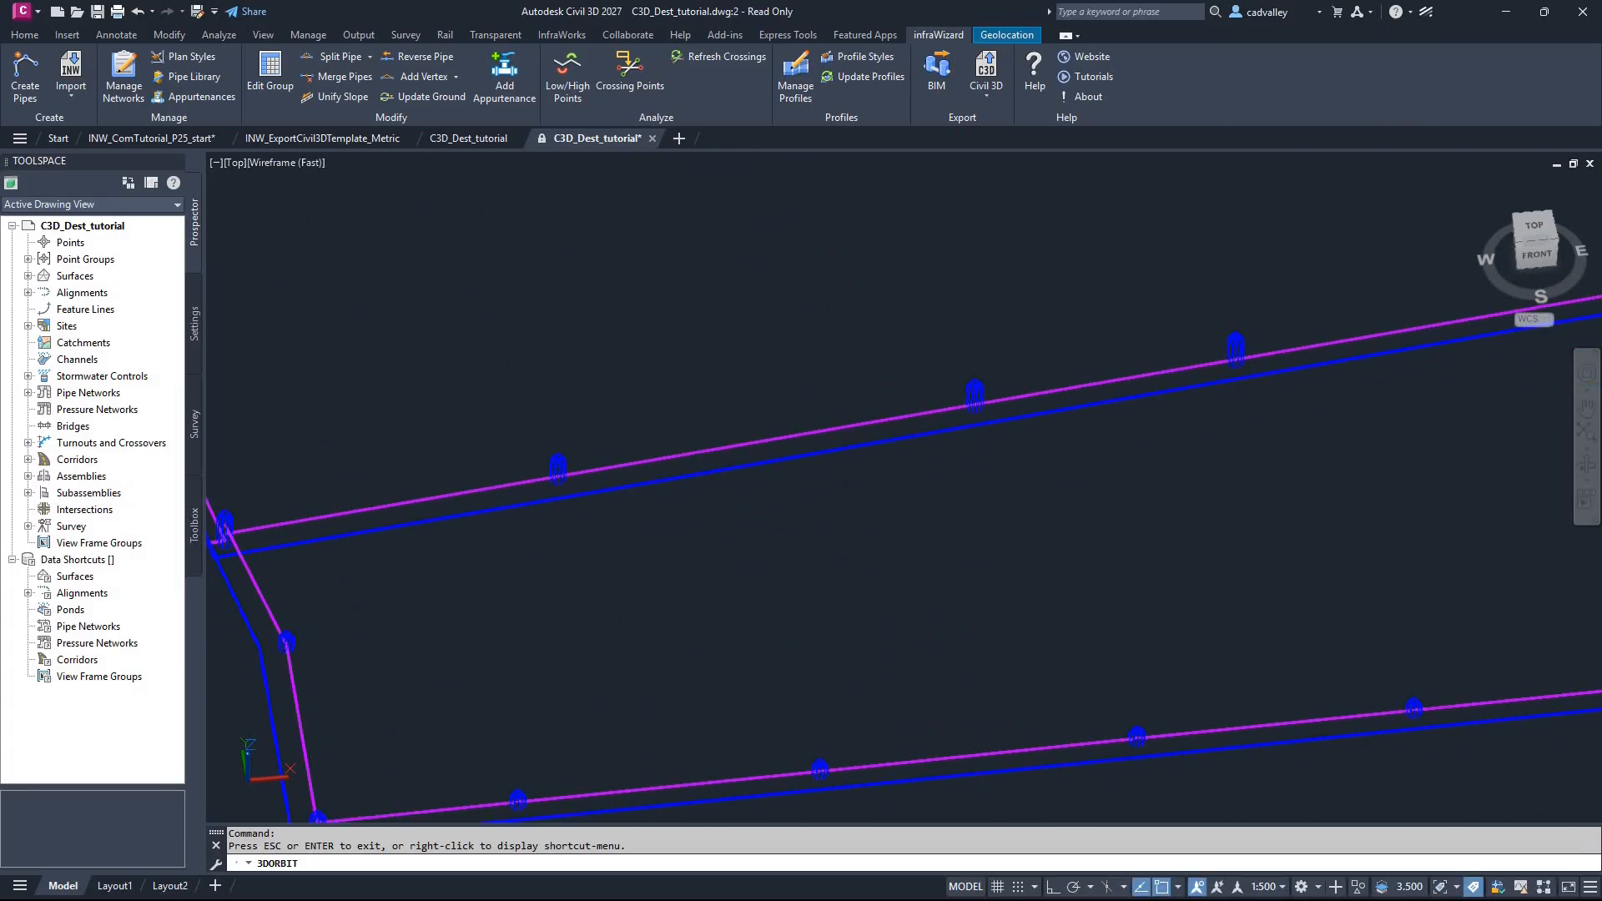
key("Escape")
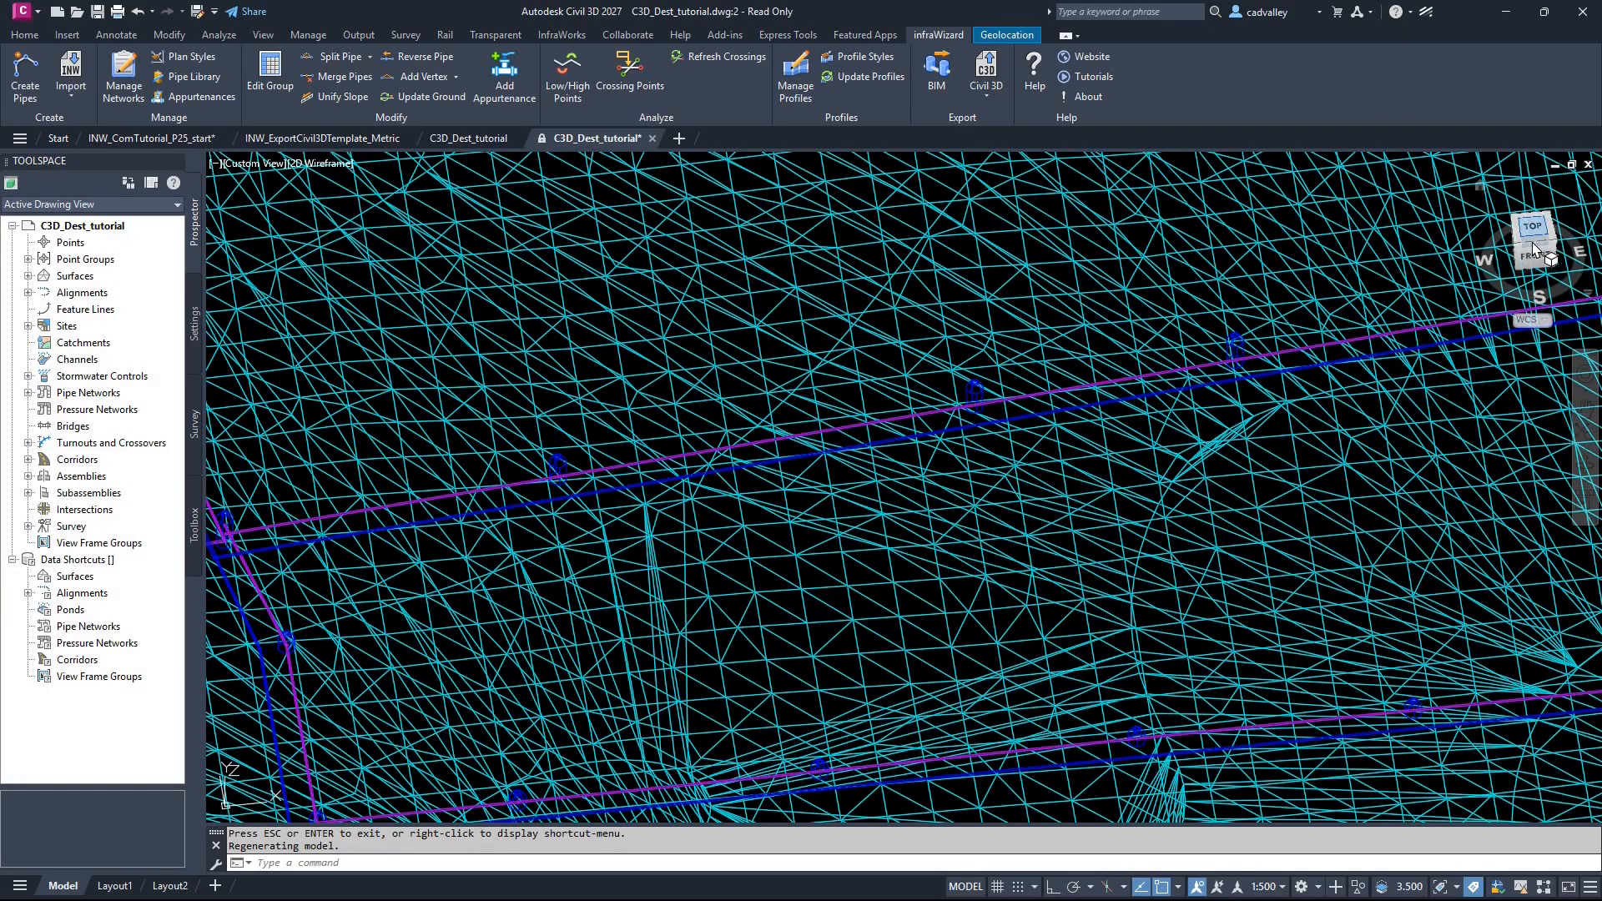
left_click(1533, 227)
Step: Run INWFIXMYSTRUCTURES on all structures of the exported network
scroll(951, 597, "up", 4)
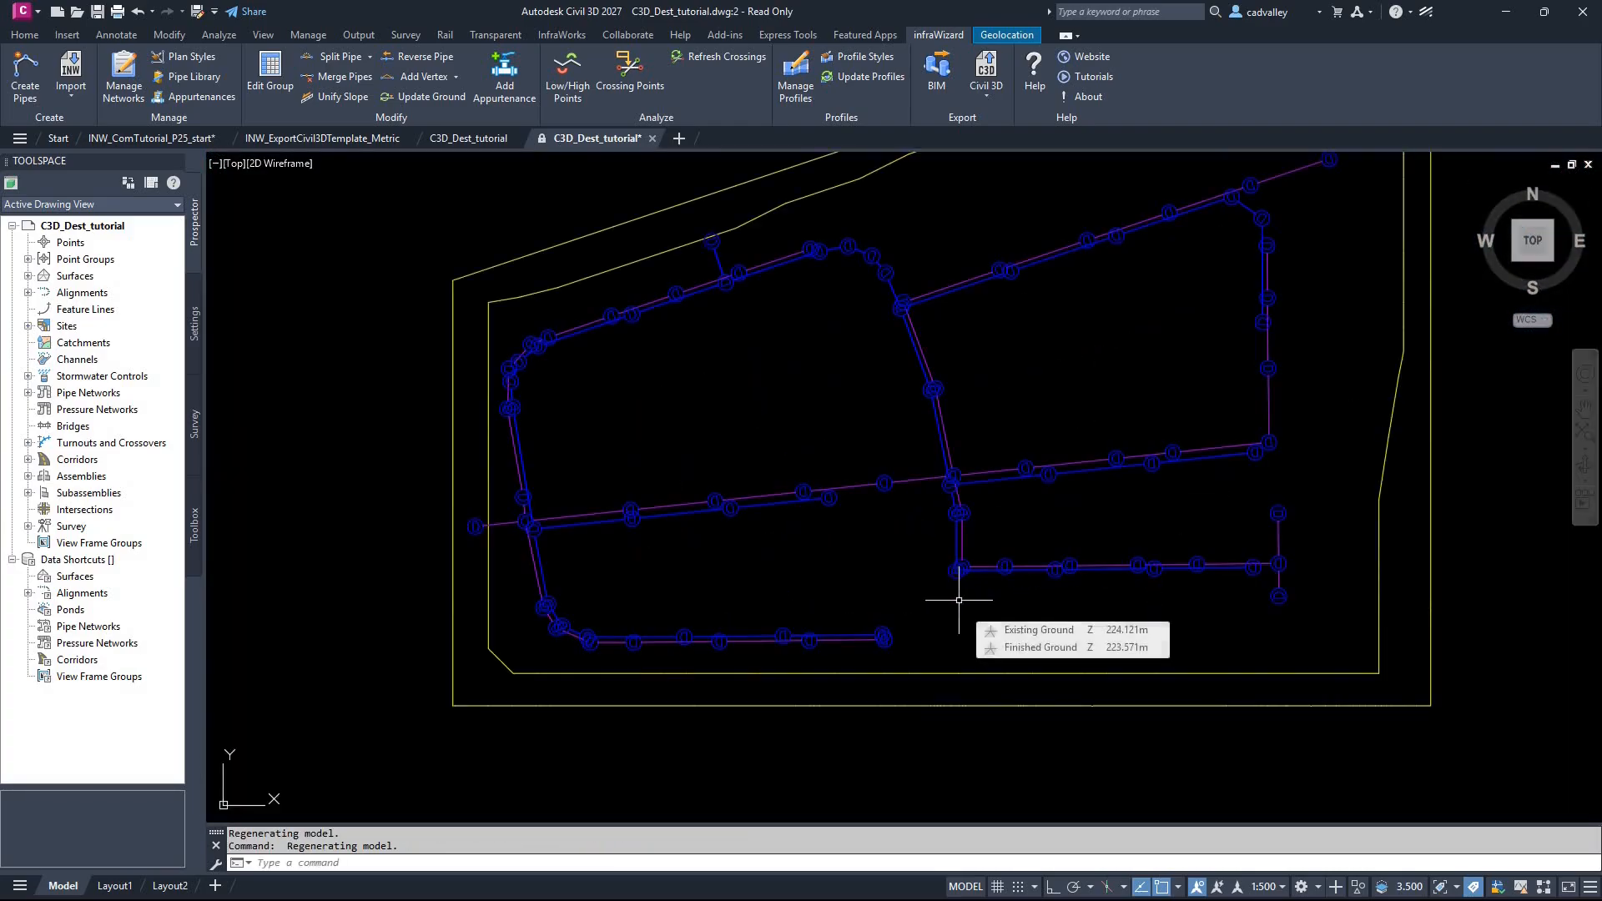
type("INWFI")
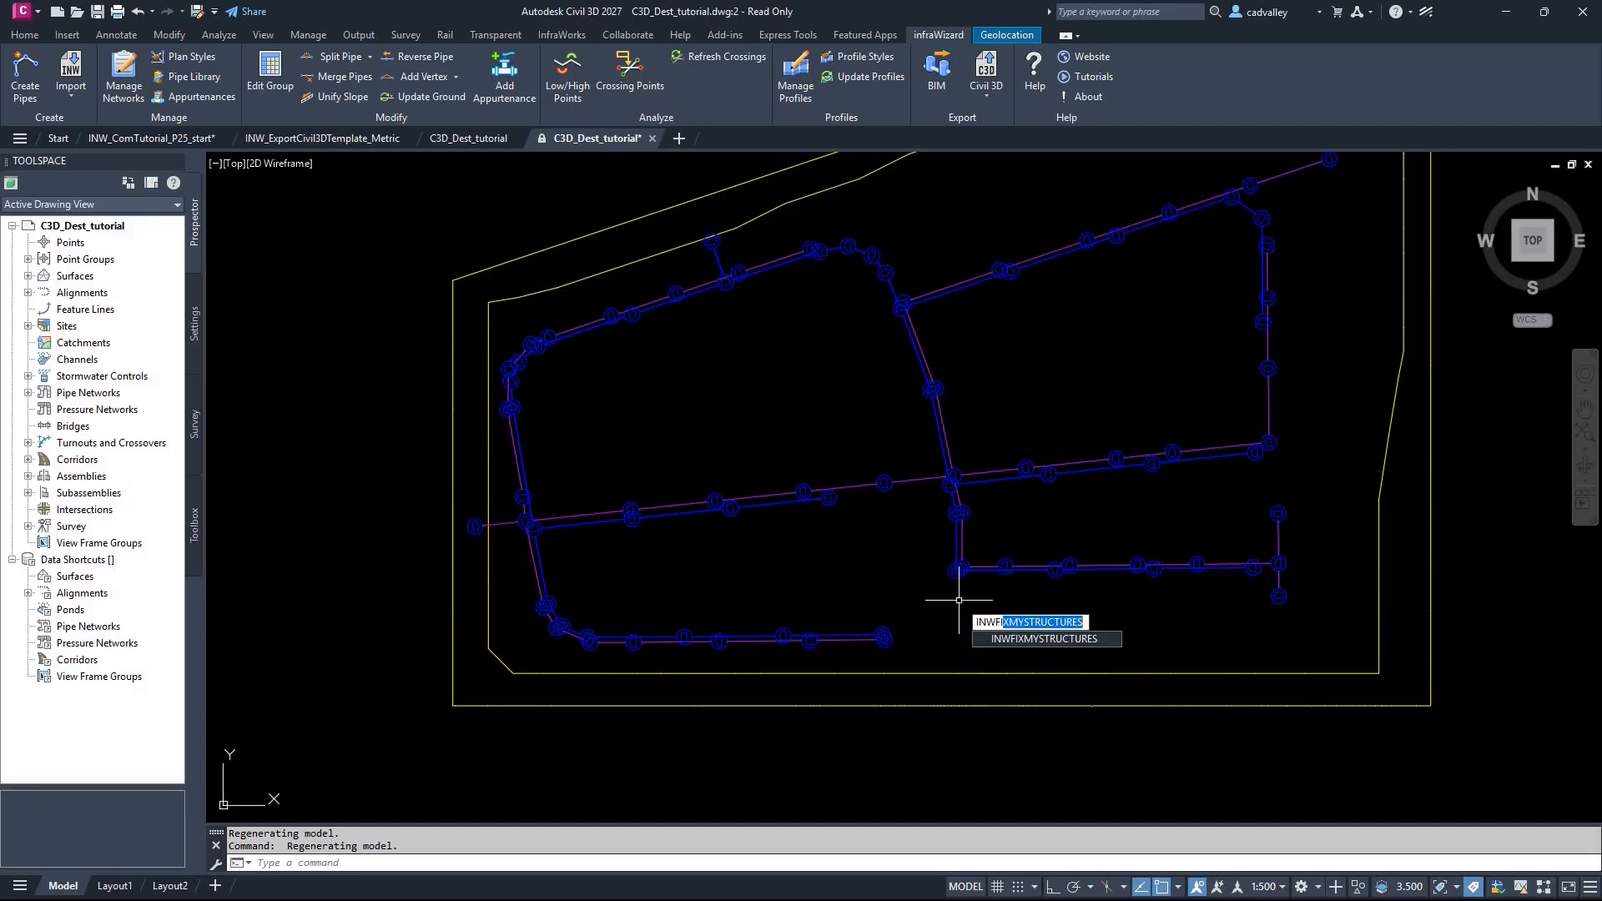
key("Return")
scroll(885, 609, "down", 2)
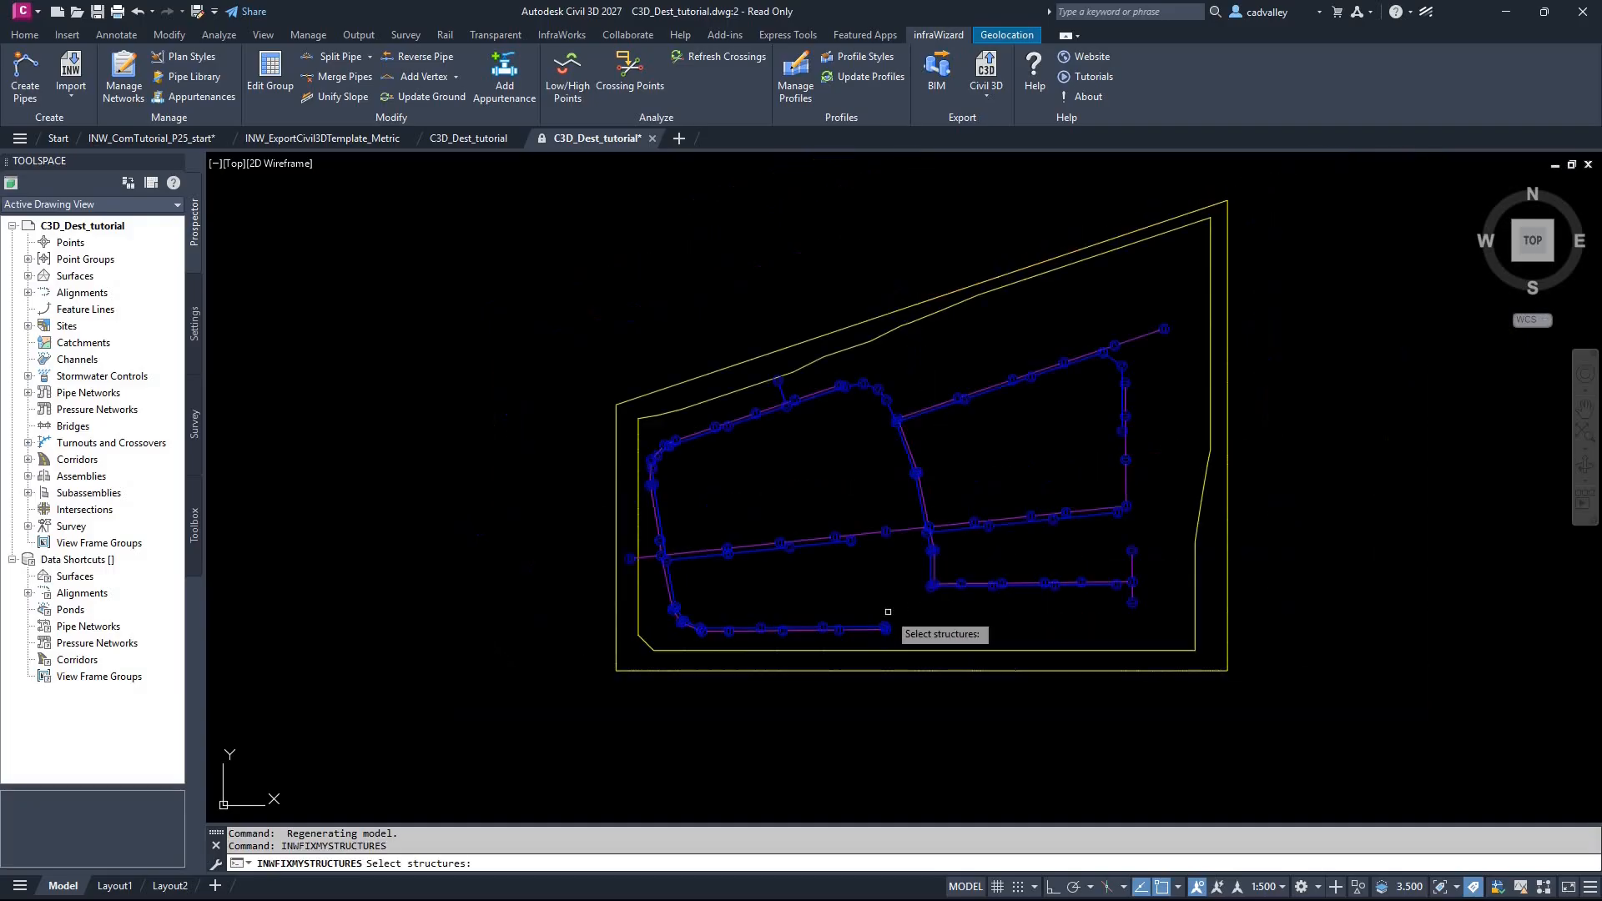
left_click(1279, 283)
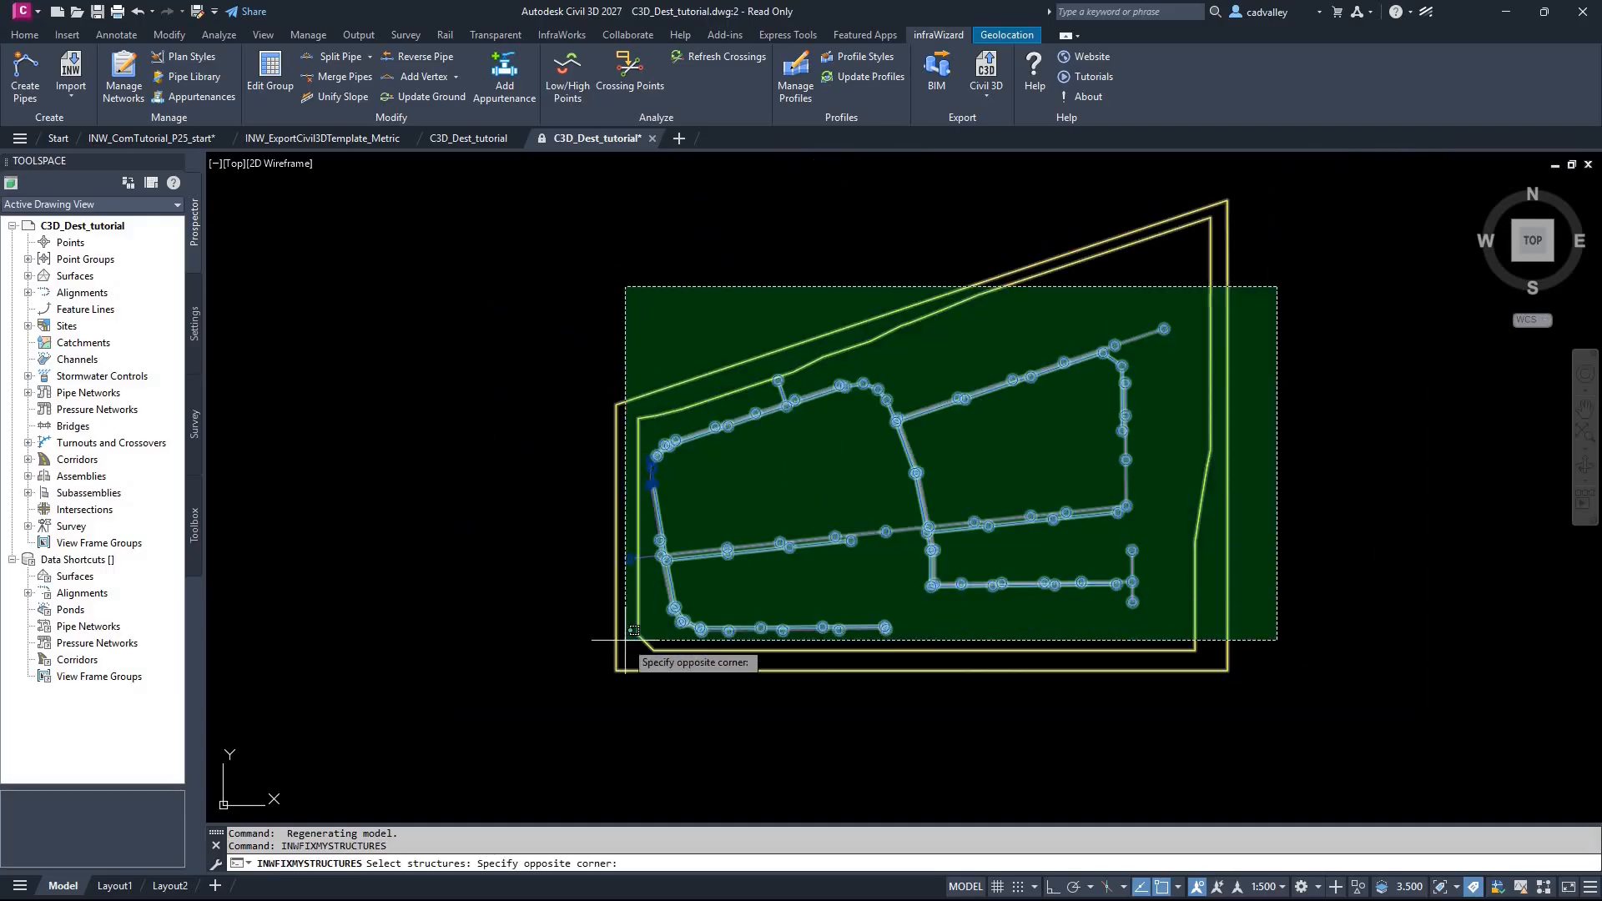
left_click(539, 689)
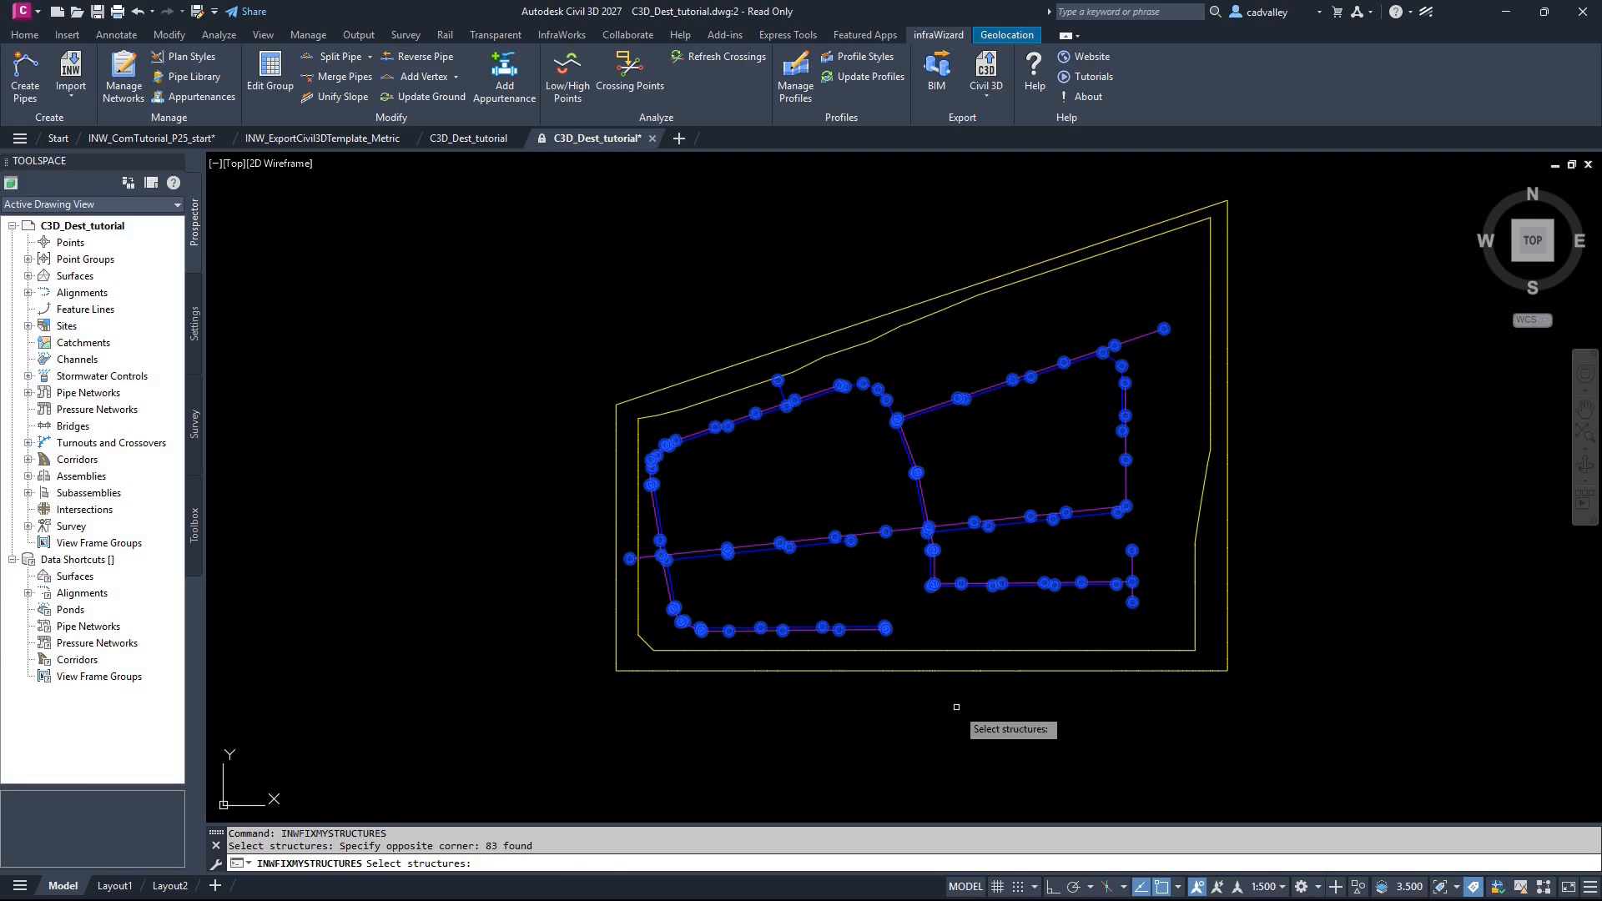
key("Return")
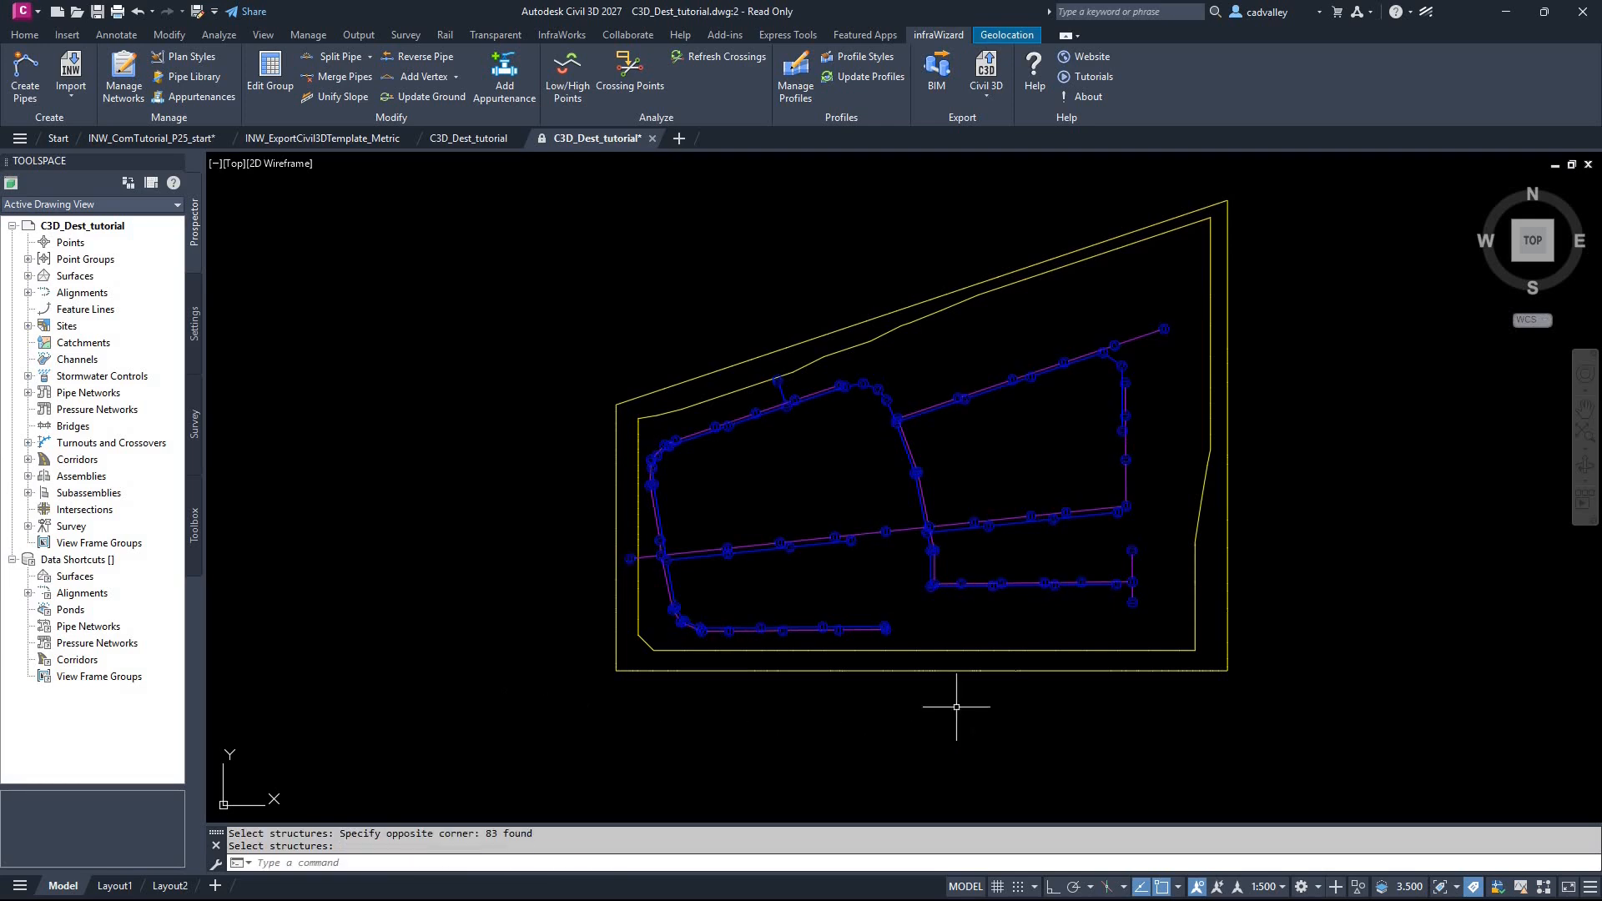
Step: Orbit the model and inspect how the processed structures sit relative to the pipes in 3D
left_click(1586, 465)
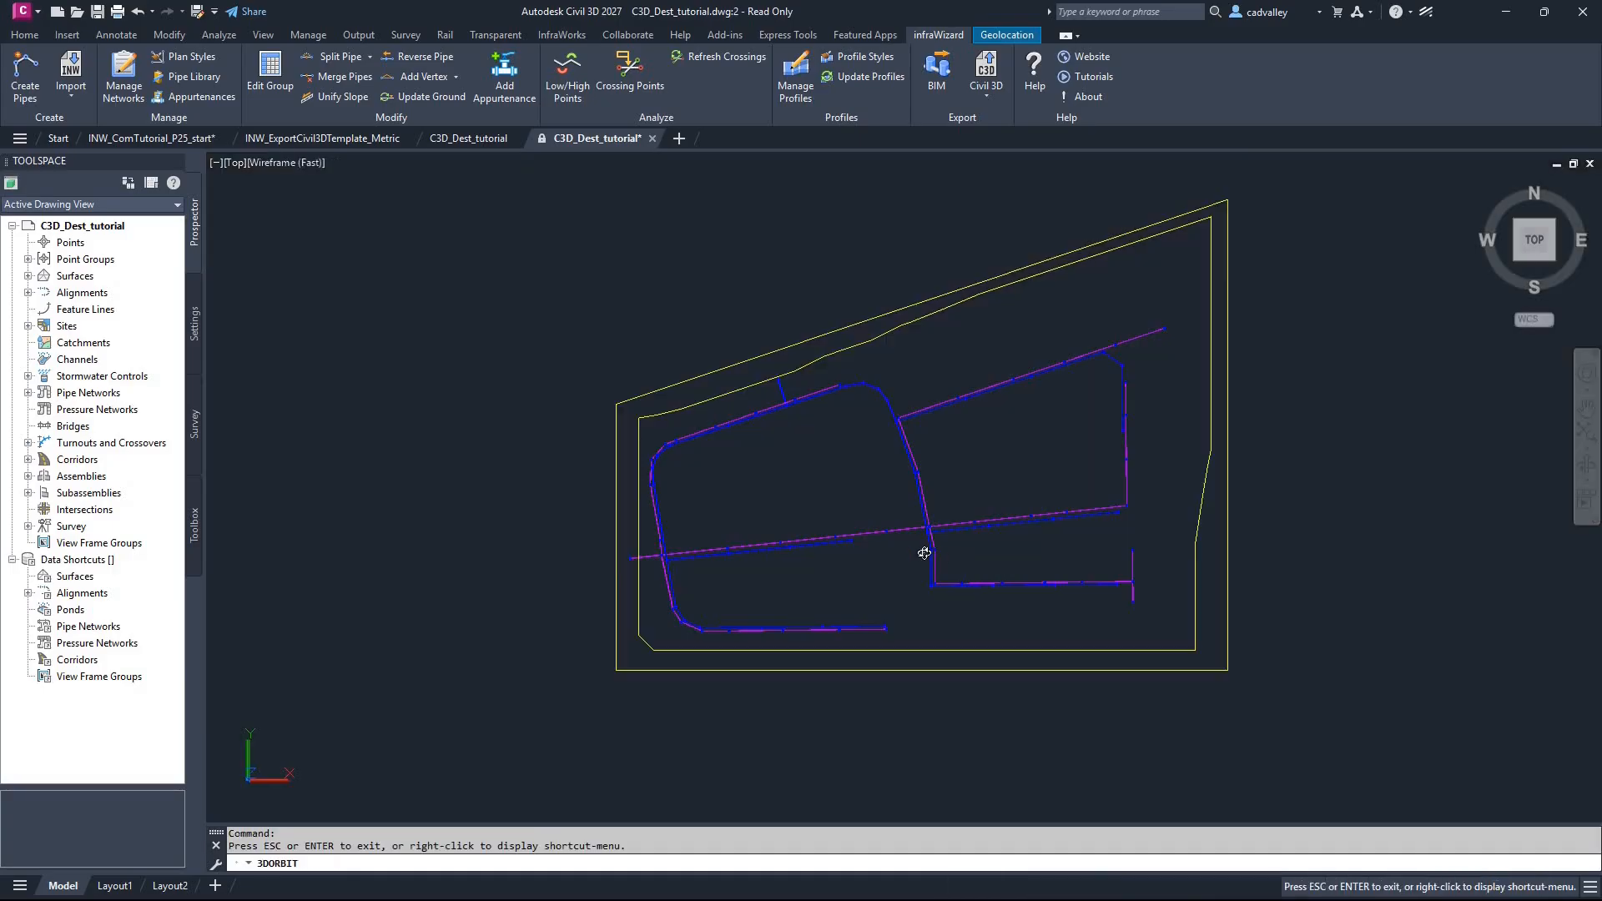
left_click_drag(938, 493, 973, 537)
scroll(985, 518, "up", 6)
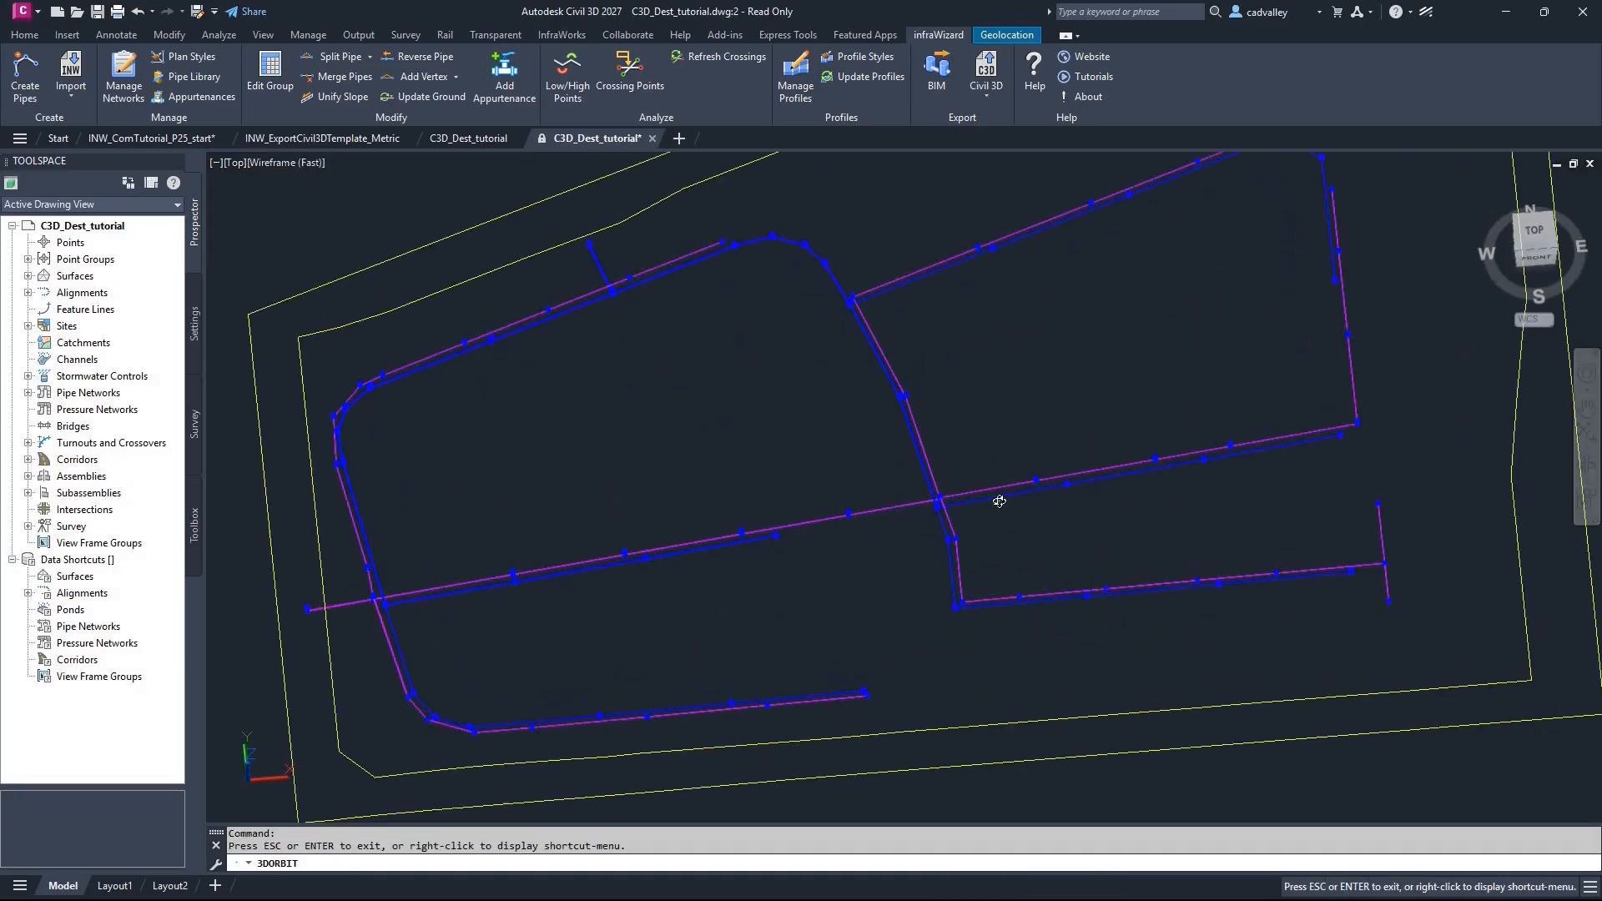
scroll(1366, 460, "up", 2)
middle_click_drag(1419, 461, 869, 528)
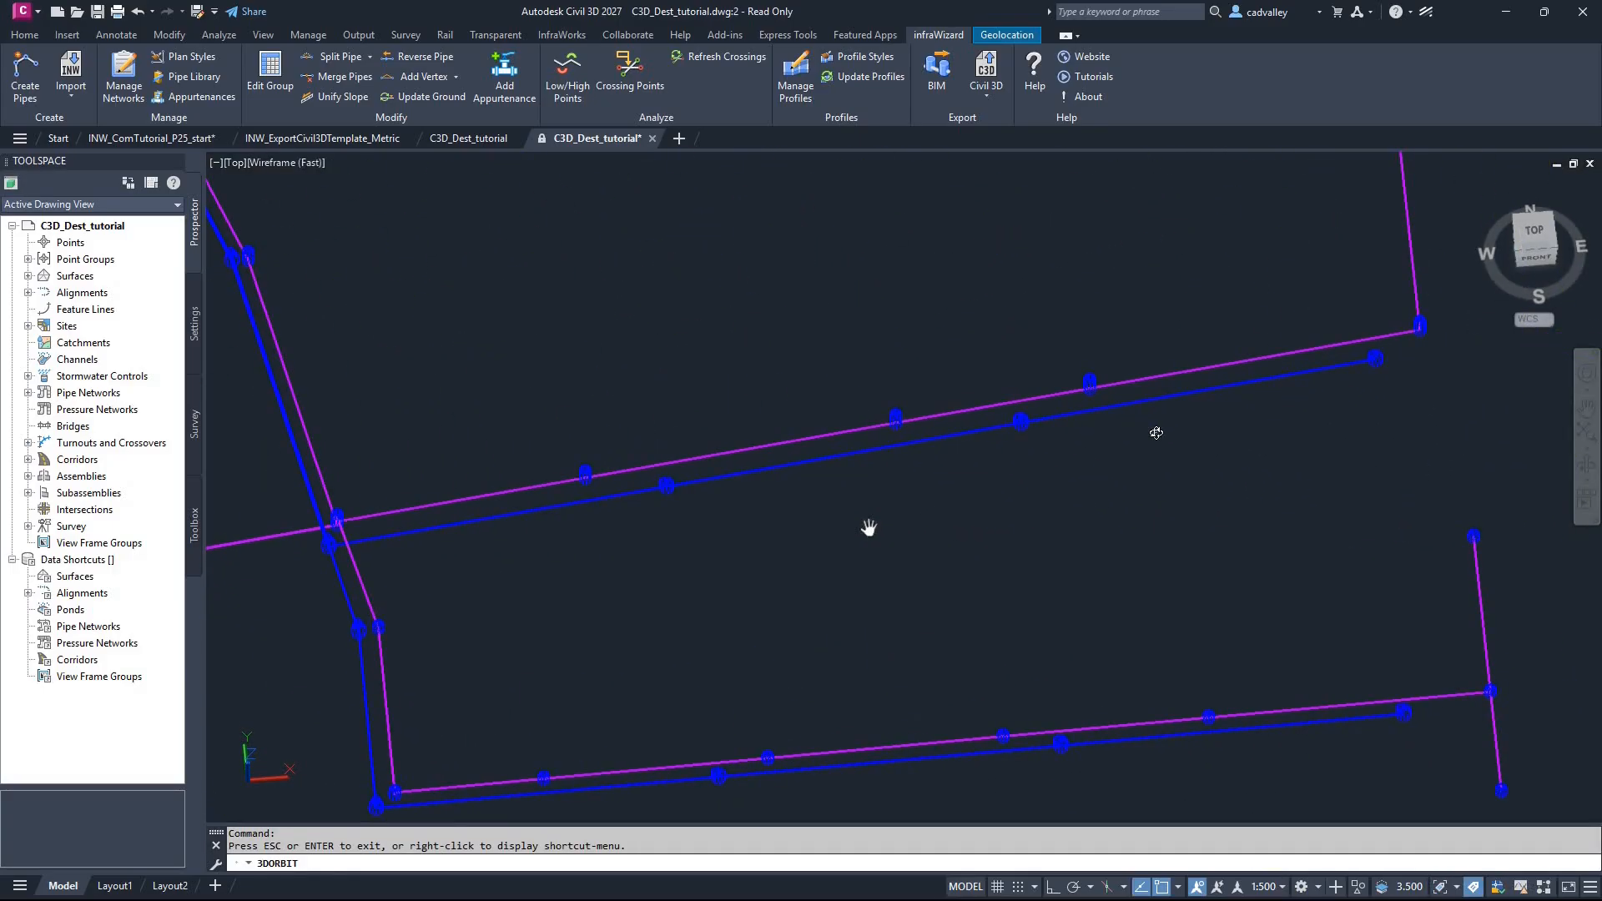
scroll(1161, 441, "down", 8)
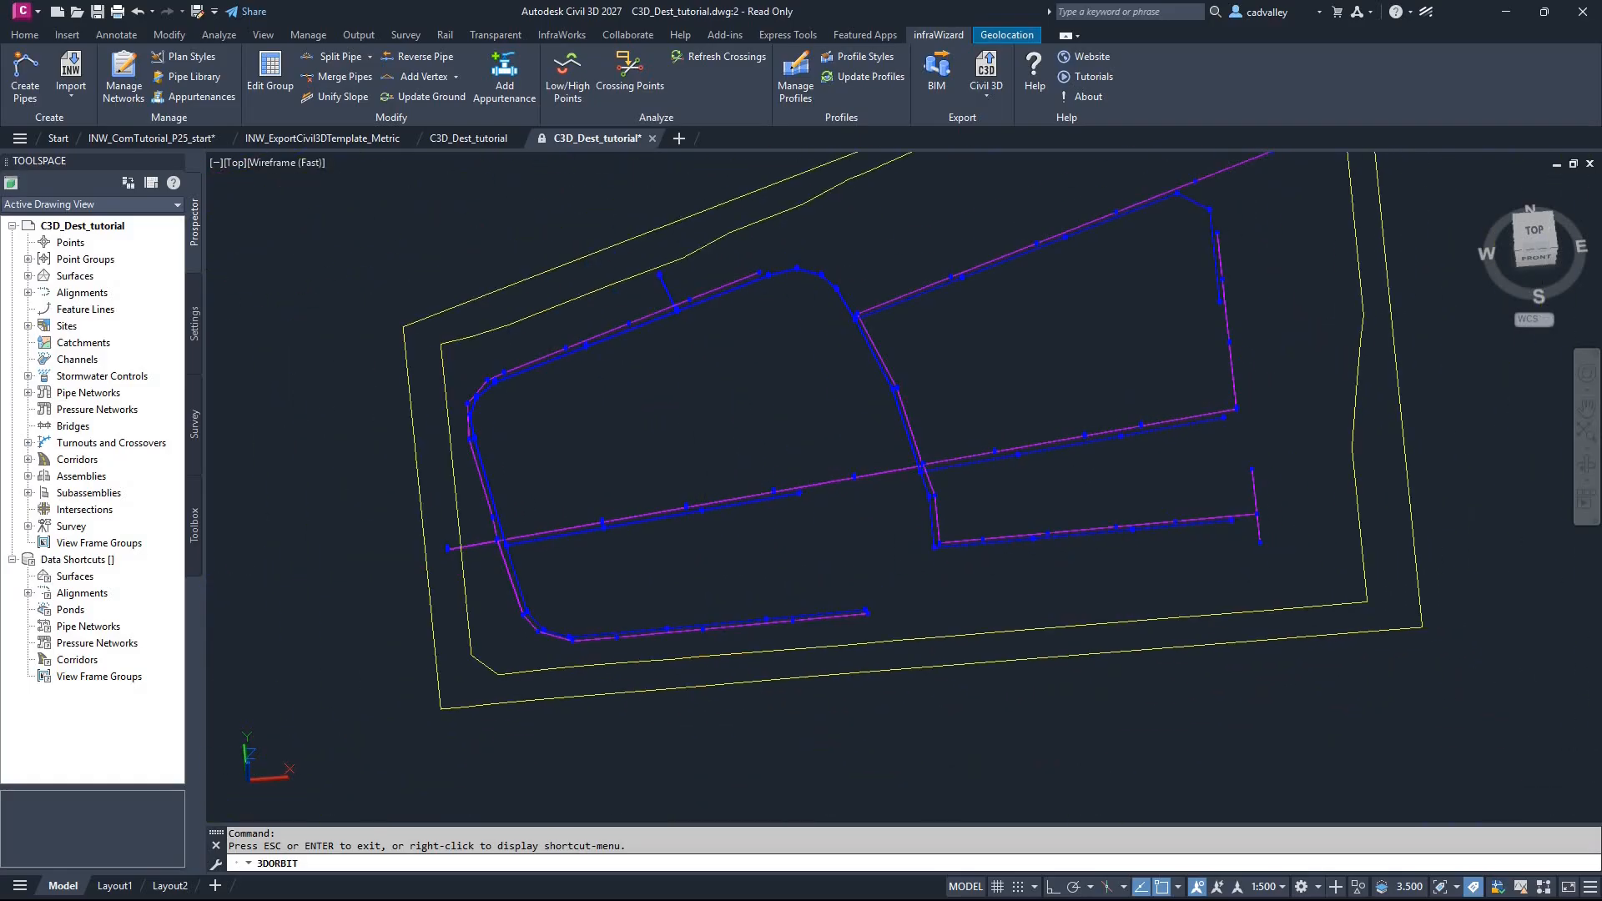
key("Escape")
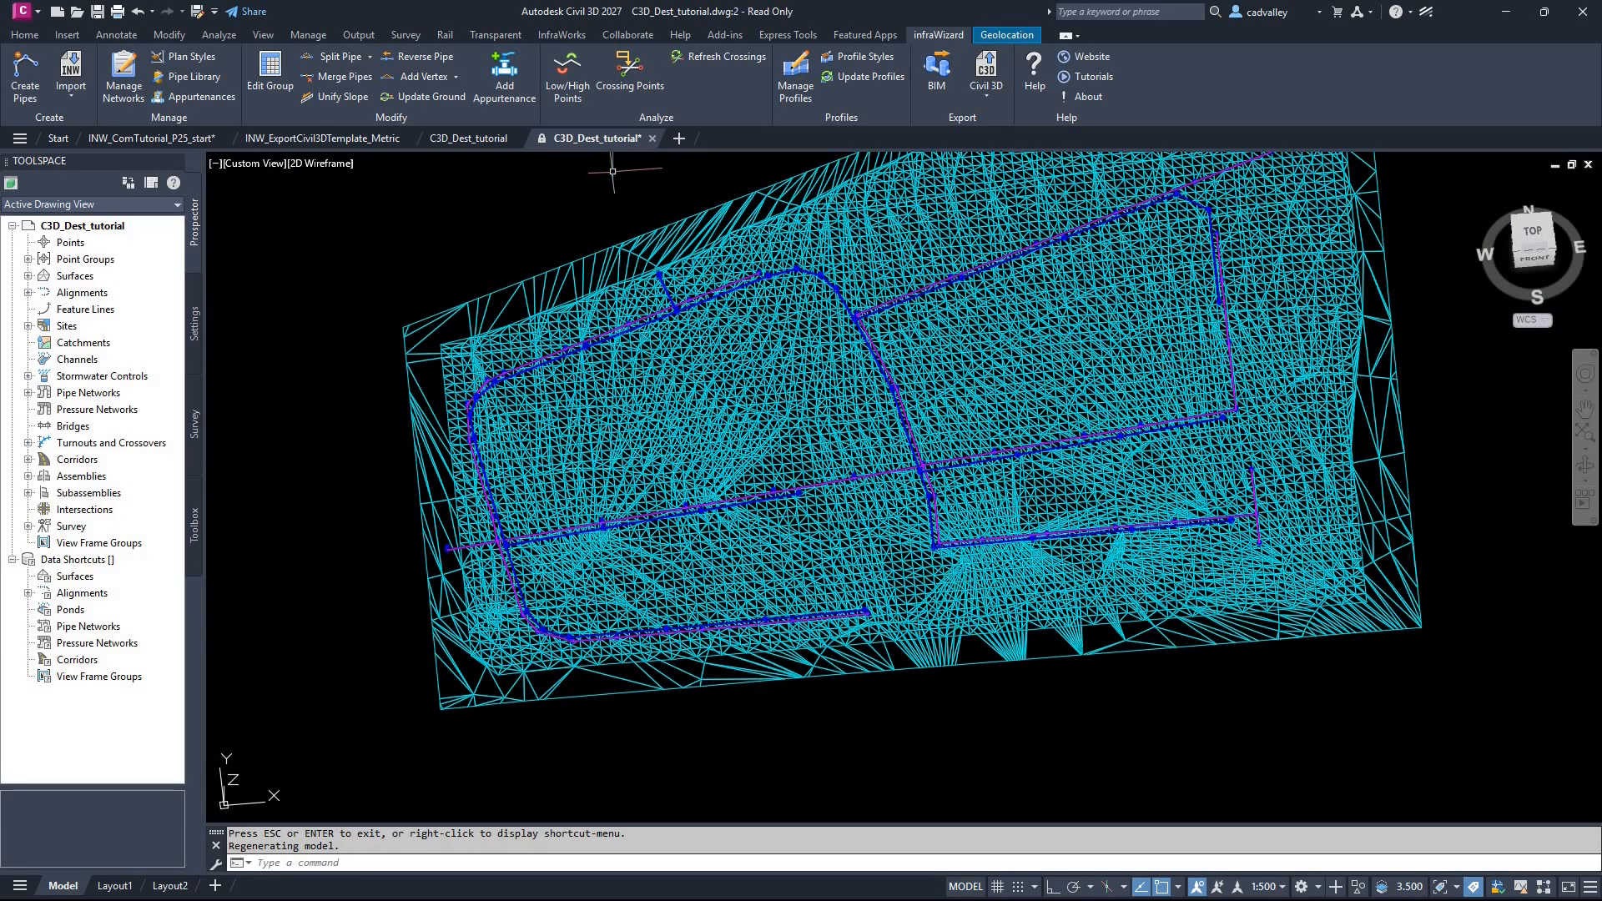
Step: Switch to the INW_ExportCivil3DTemplate_Metric drawing and examine the INW Palette pressure network with its catalogs and part families
left_click(322, 138)
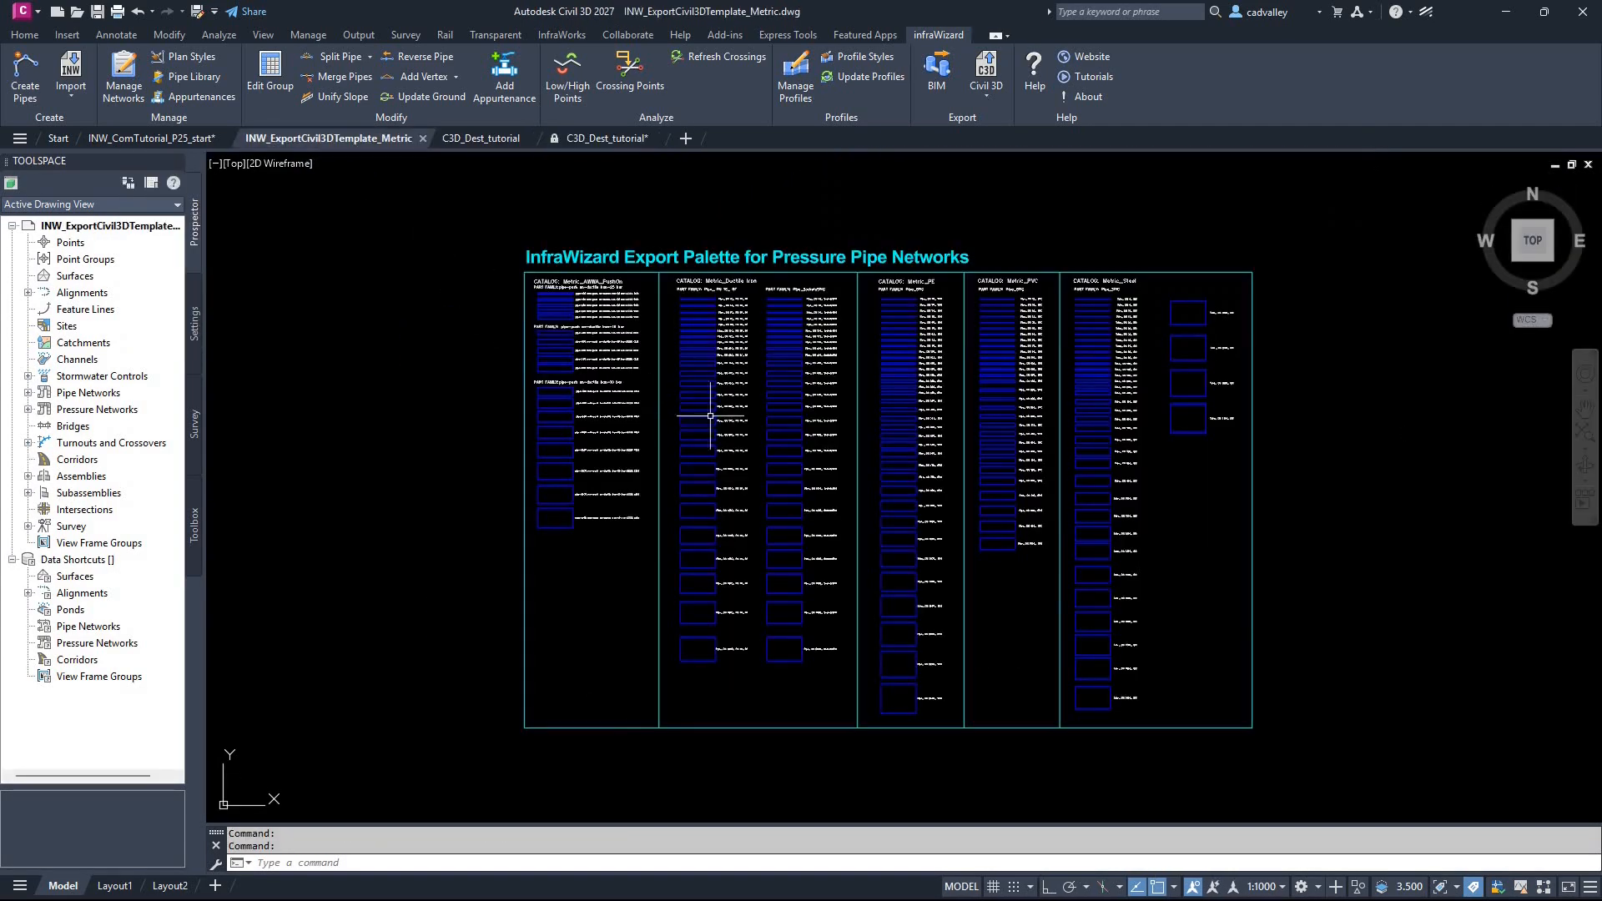
scroll(987, 413, "up", 2)
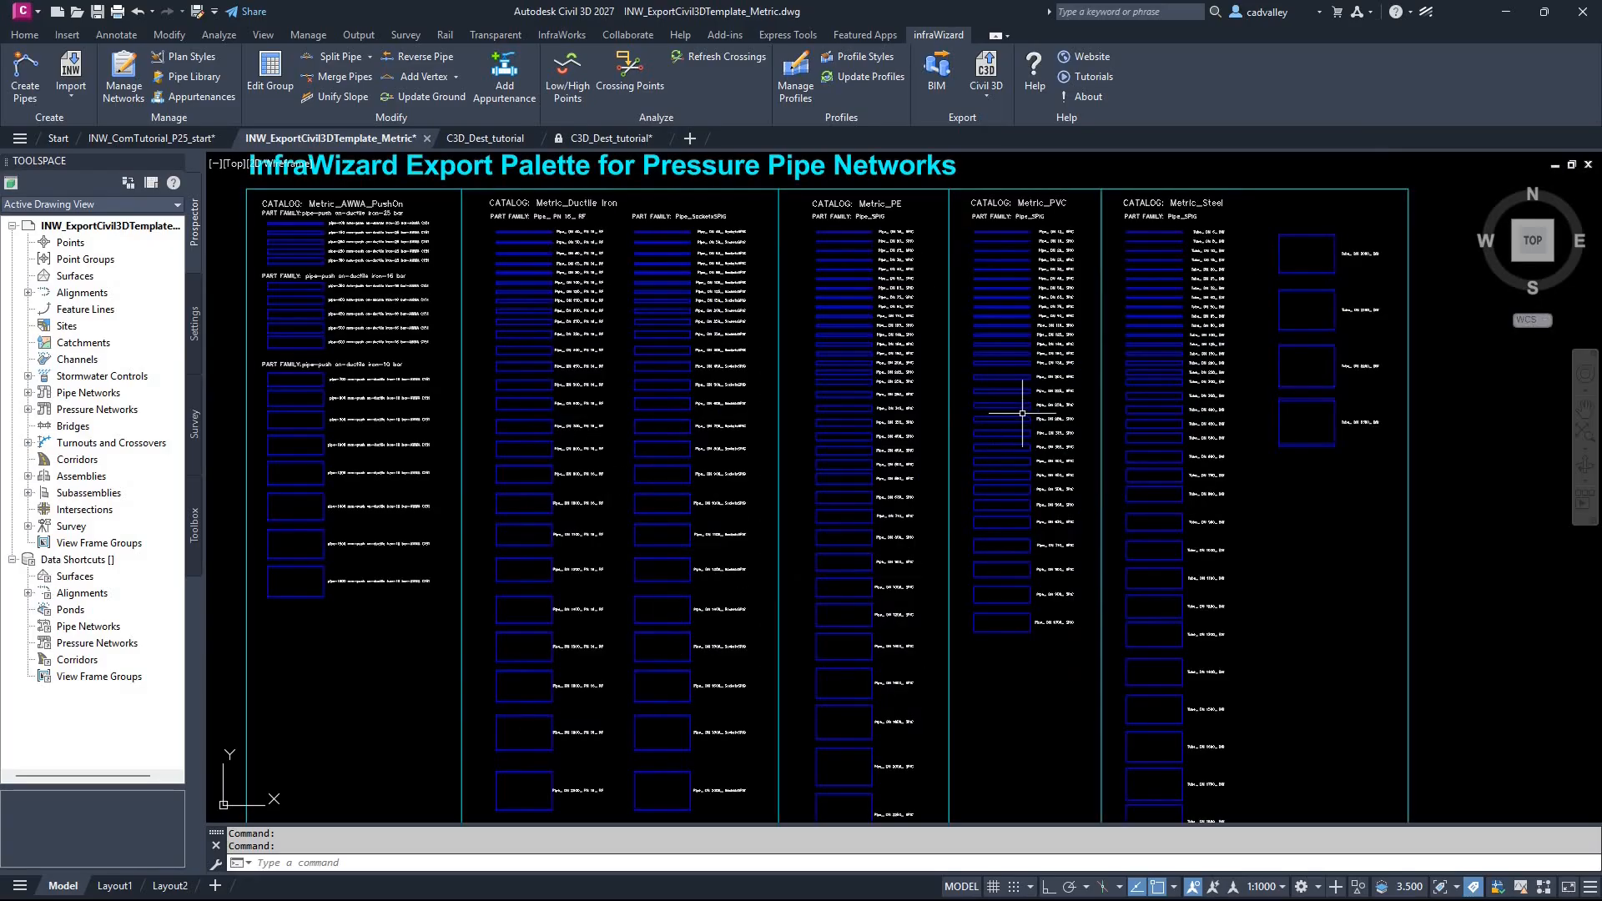
mouse_move(1015, 494)
middle_mouse_down()
mouse_move(1013, 424)
mouse_move(1034, 464)
middle_mouse_up()
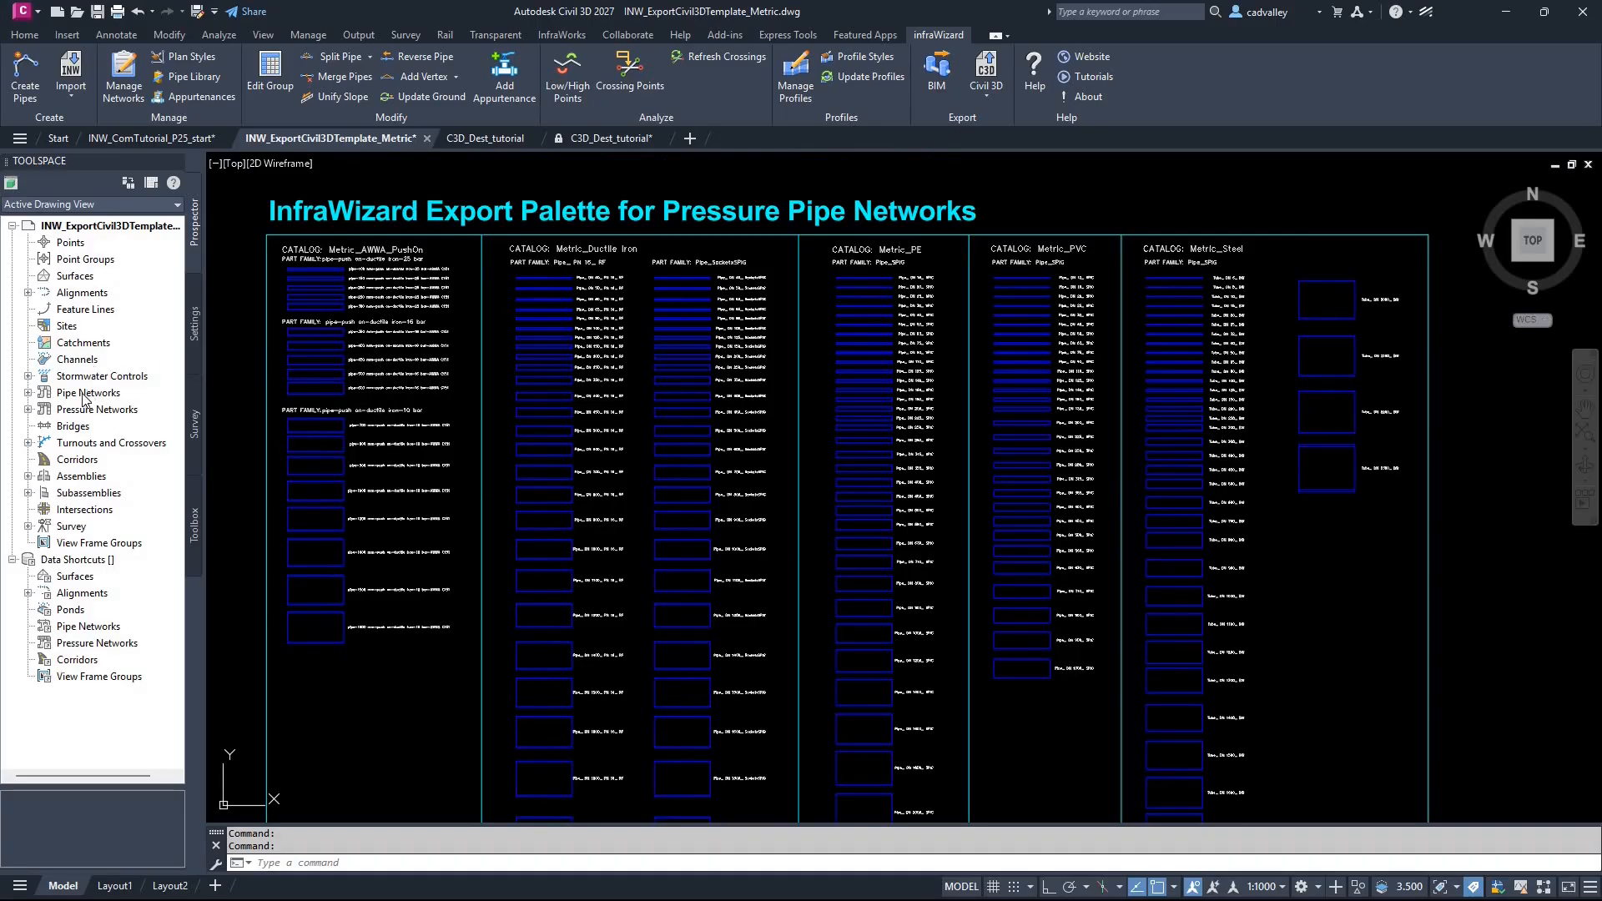
left_click(29, 410)
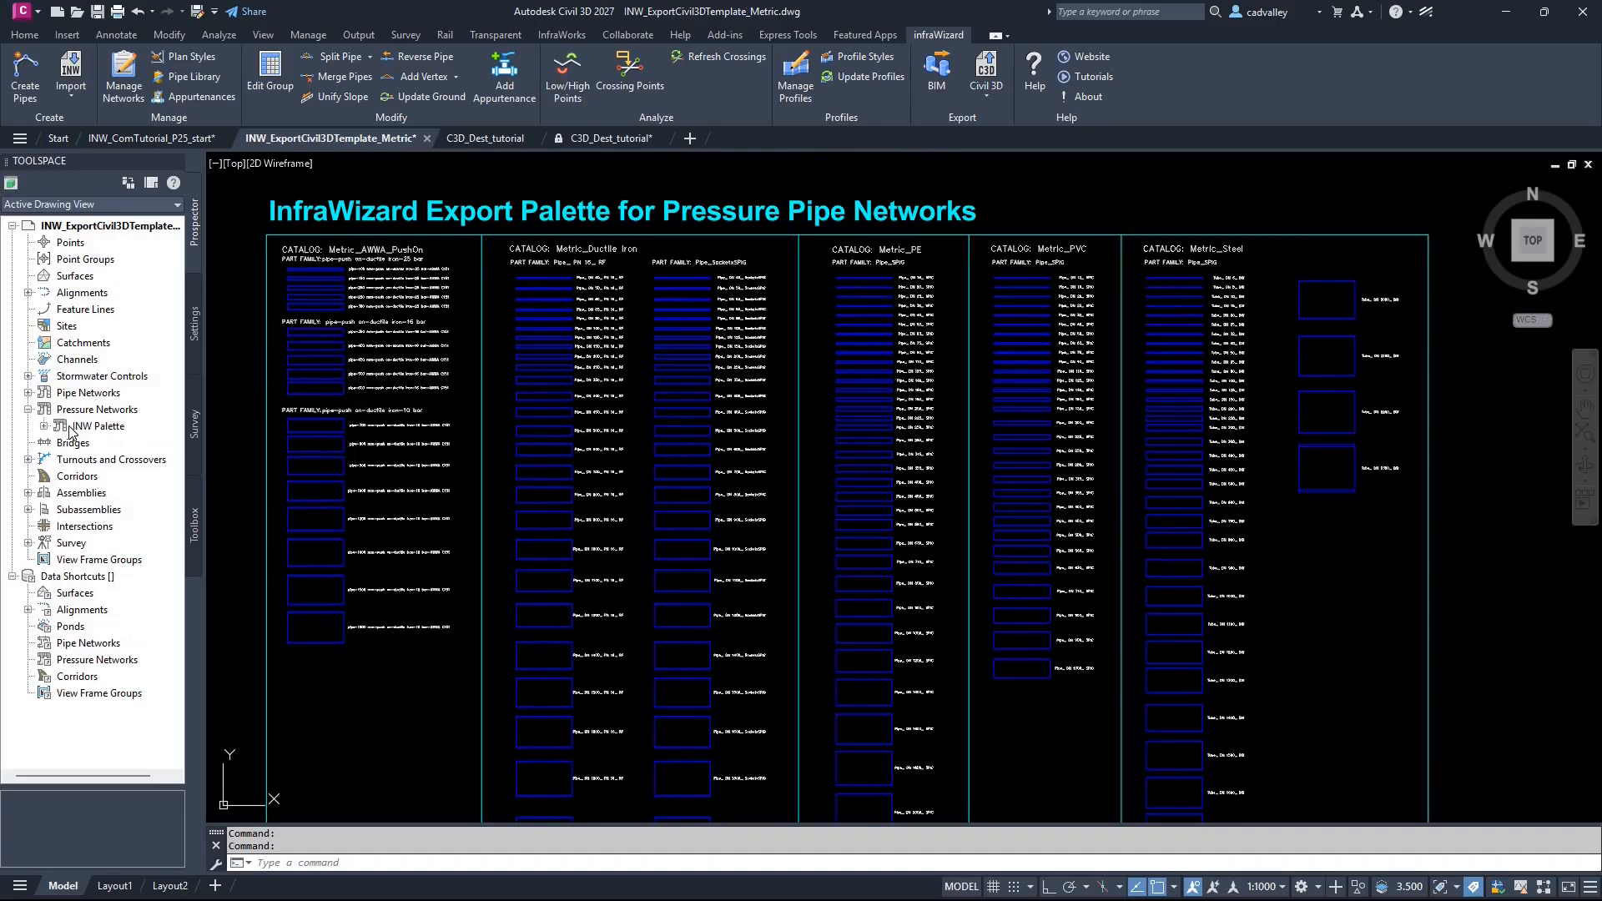
left_click(148, 430)
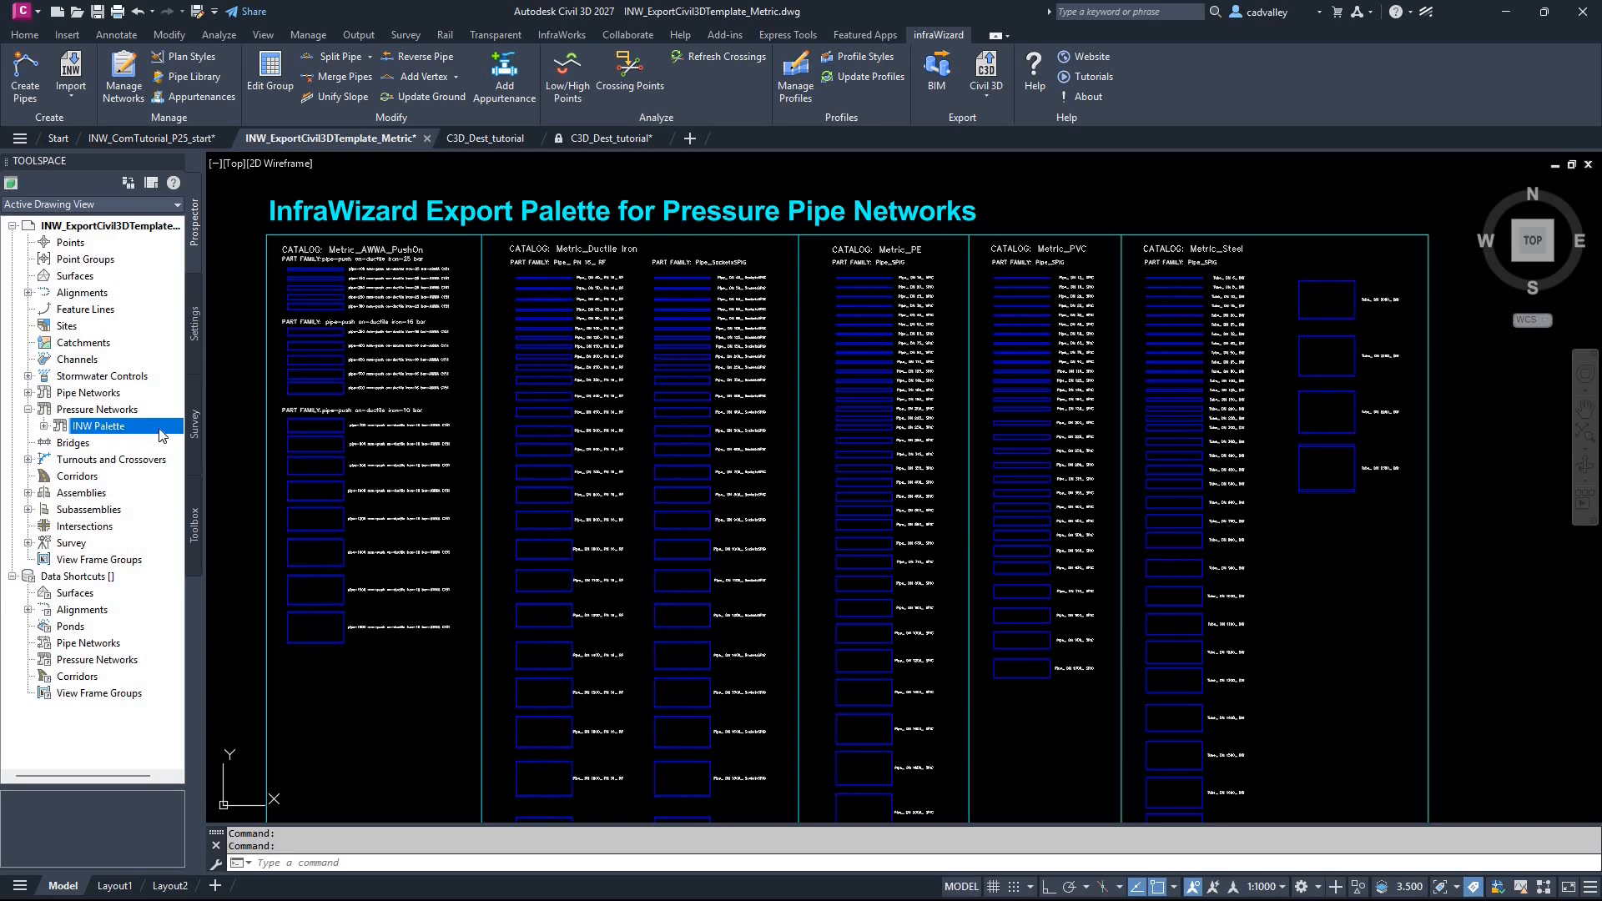
scroll(535, 436, "down", 2)
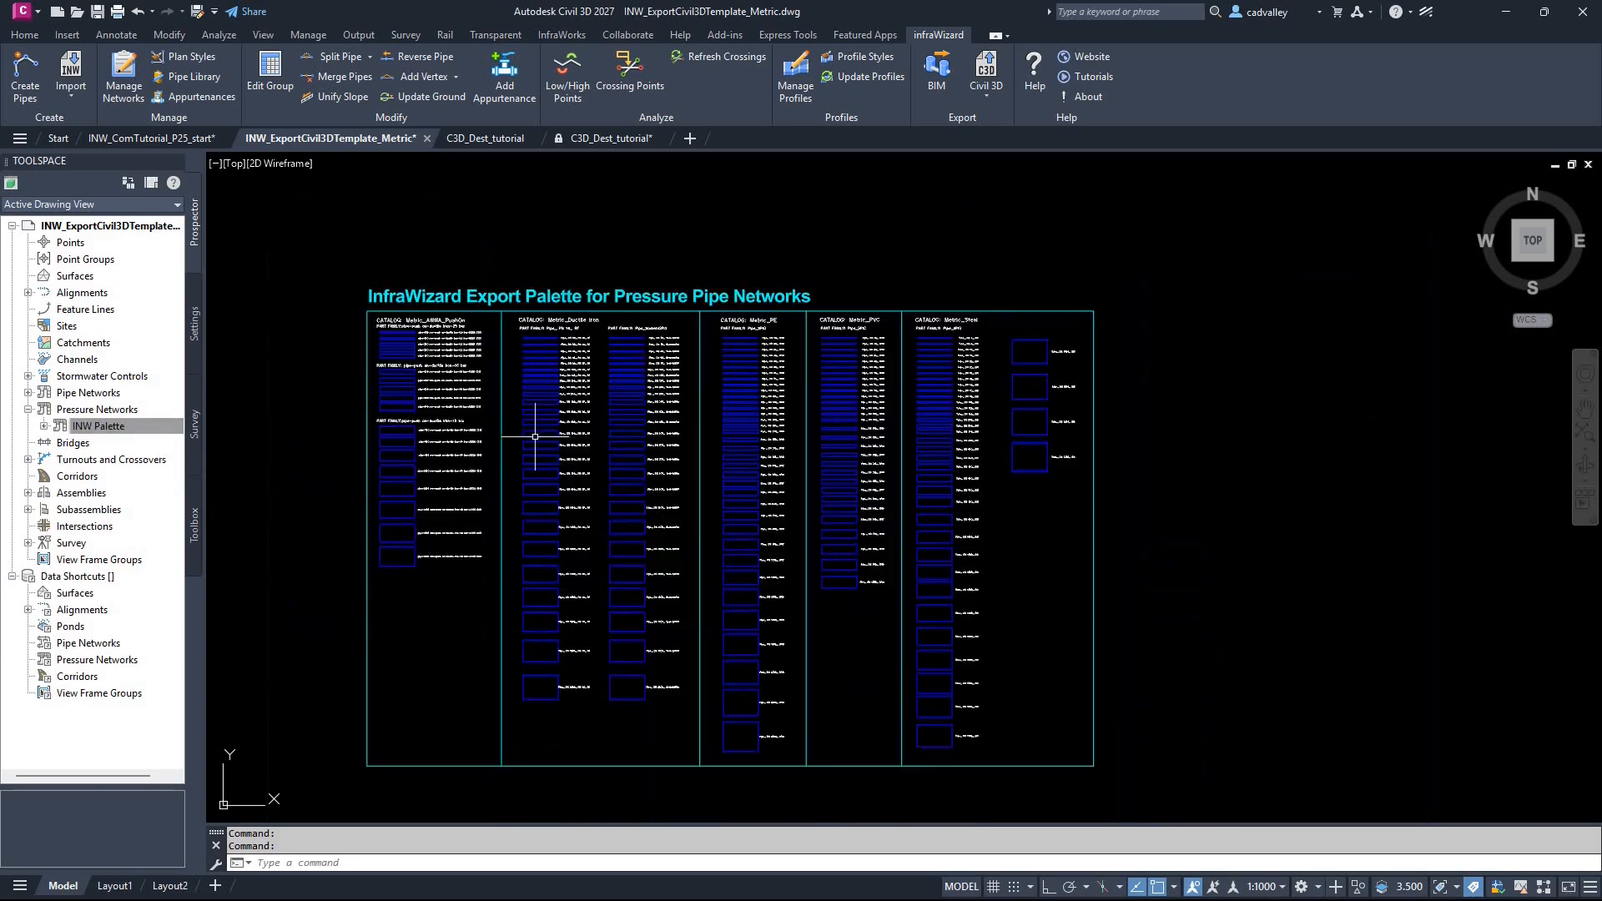
scroll(451, 417, "up", 3)
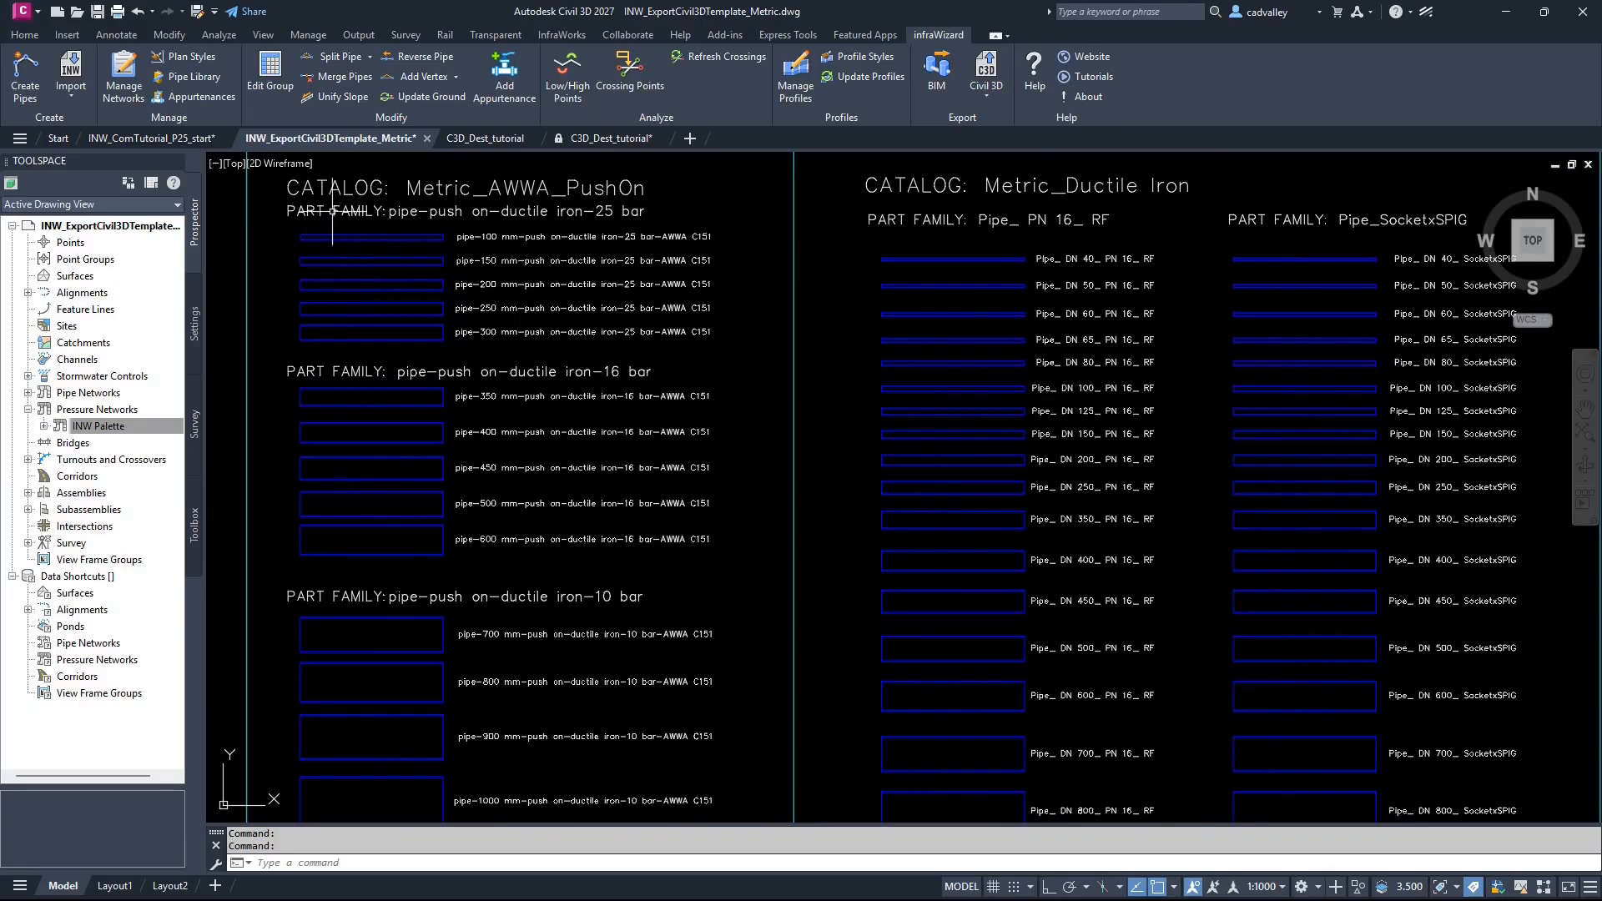
Step: Examine the pressure pipe export palette across its AWWA PushOn, Ductile Iron, PE, PVC and Steel catalogs and their part families
scroll(338, 242, "up", 3)
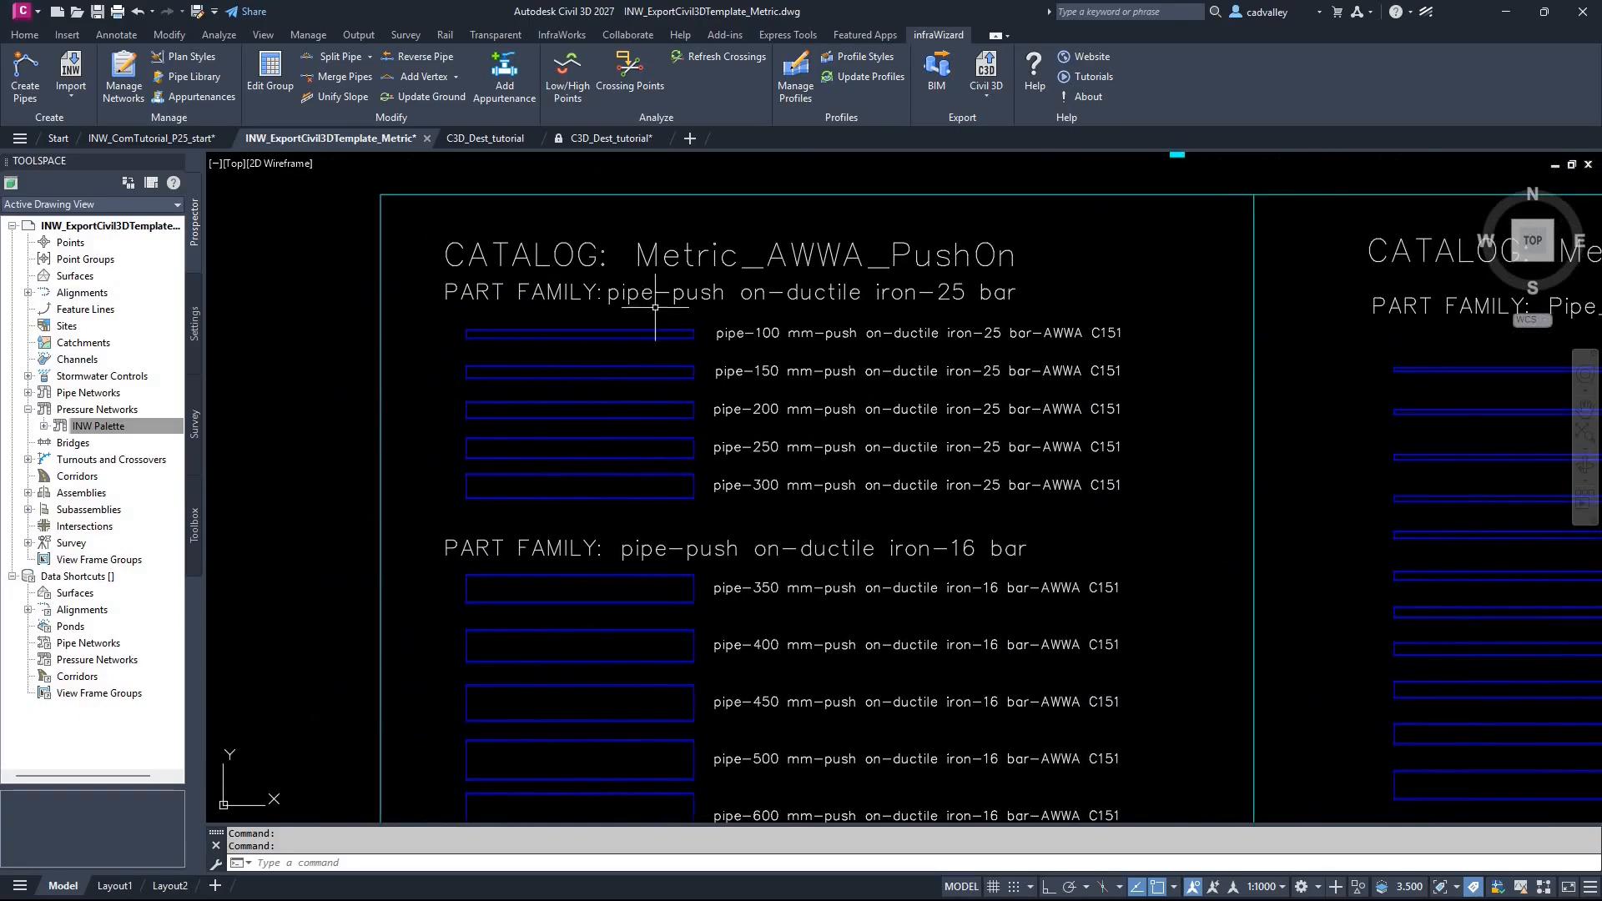
mouse_move(680, 647)
middle_mouse_down()
mouse_move(654, 489)
mouse_move(698, 610)
mouse_move(677, 351)
middle_mouse_up()
scroll(680, 400, "down", 2)
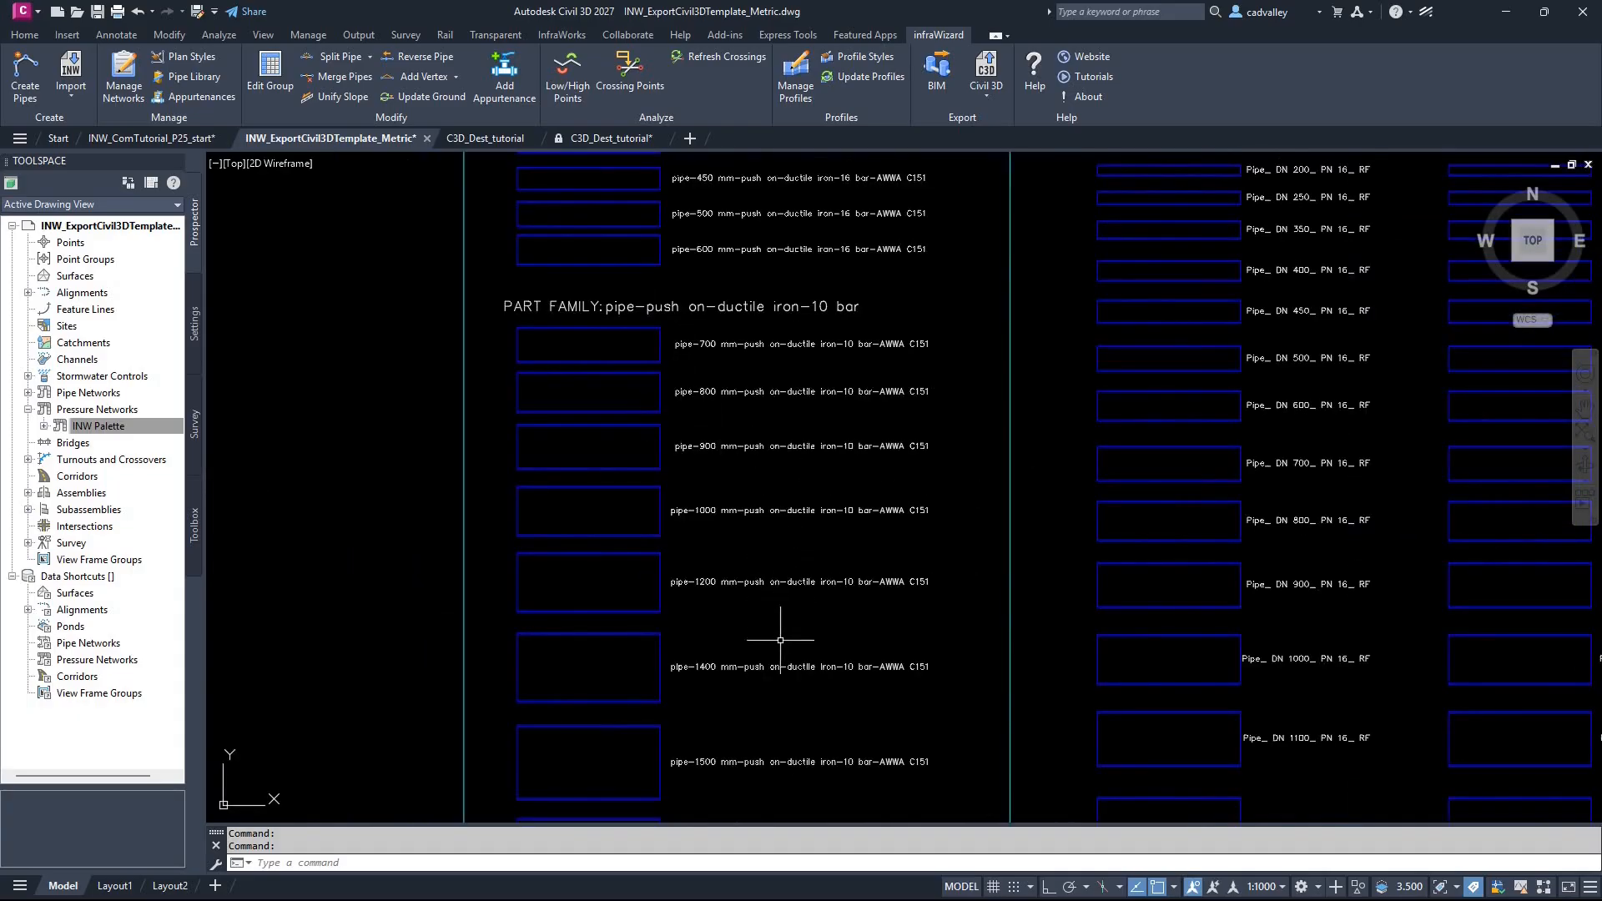
middle_click_drag(928, 631, 315, 633)
scroll(566, 566, "down", 2)
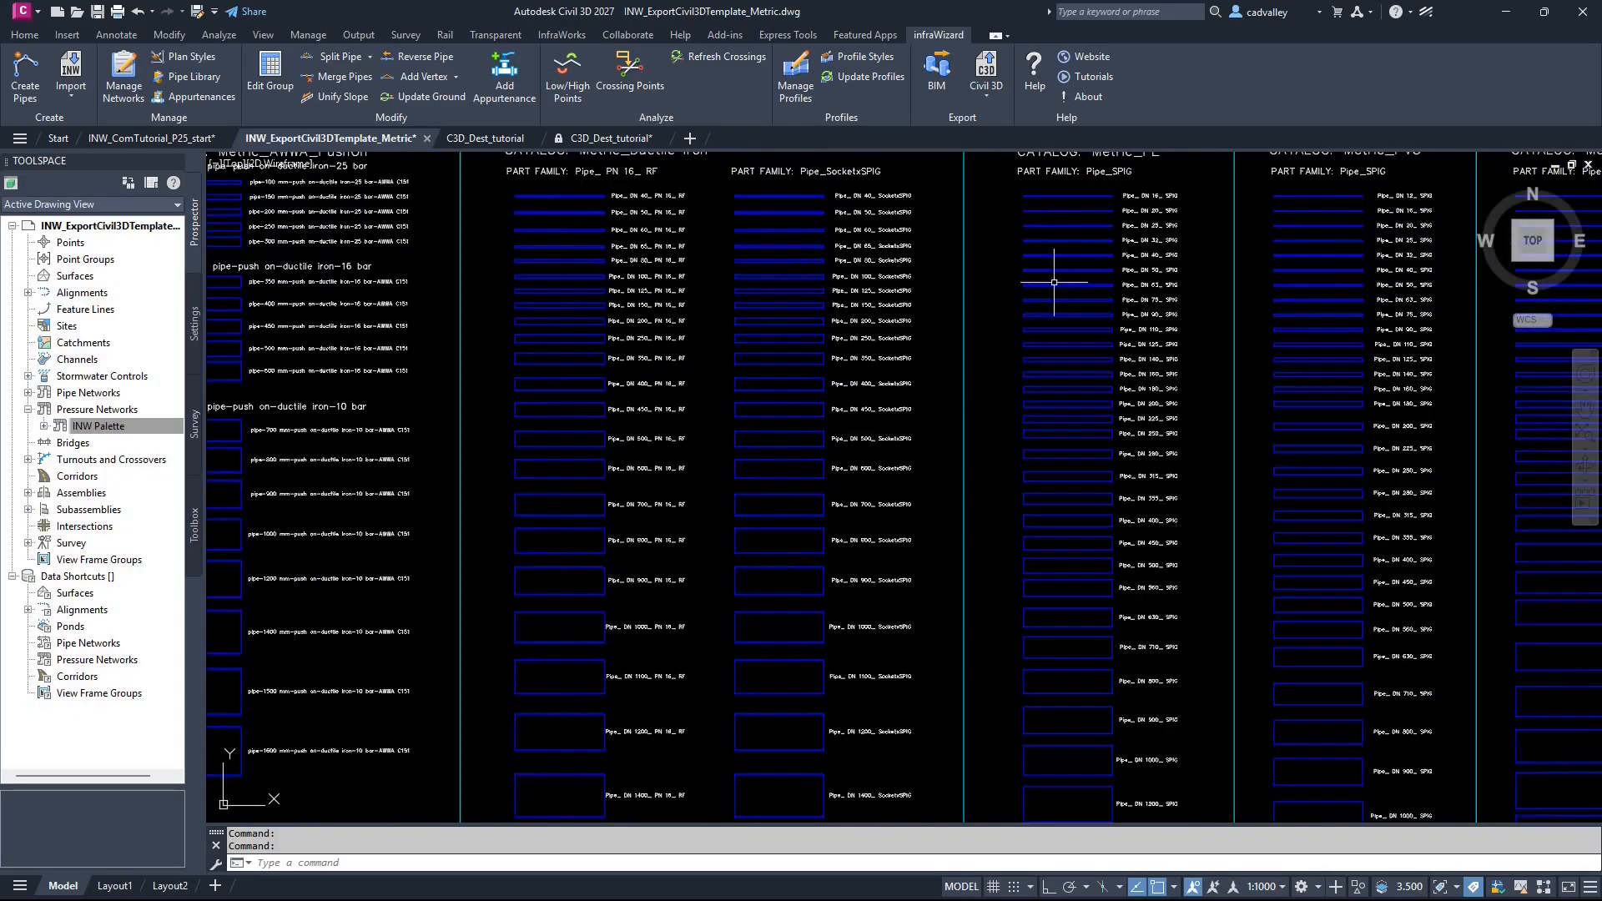
scroll(1054, 282, "up", 3)
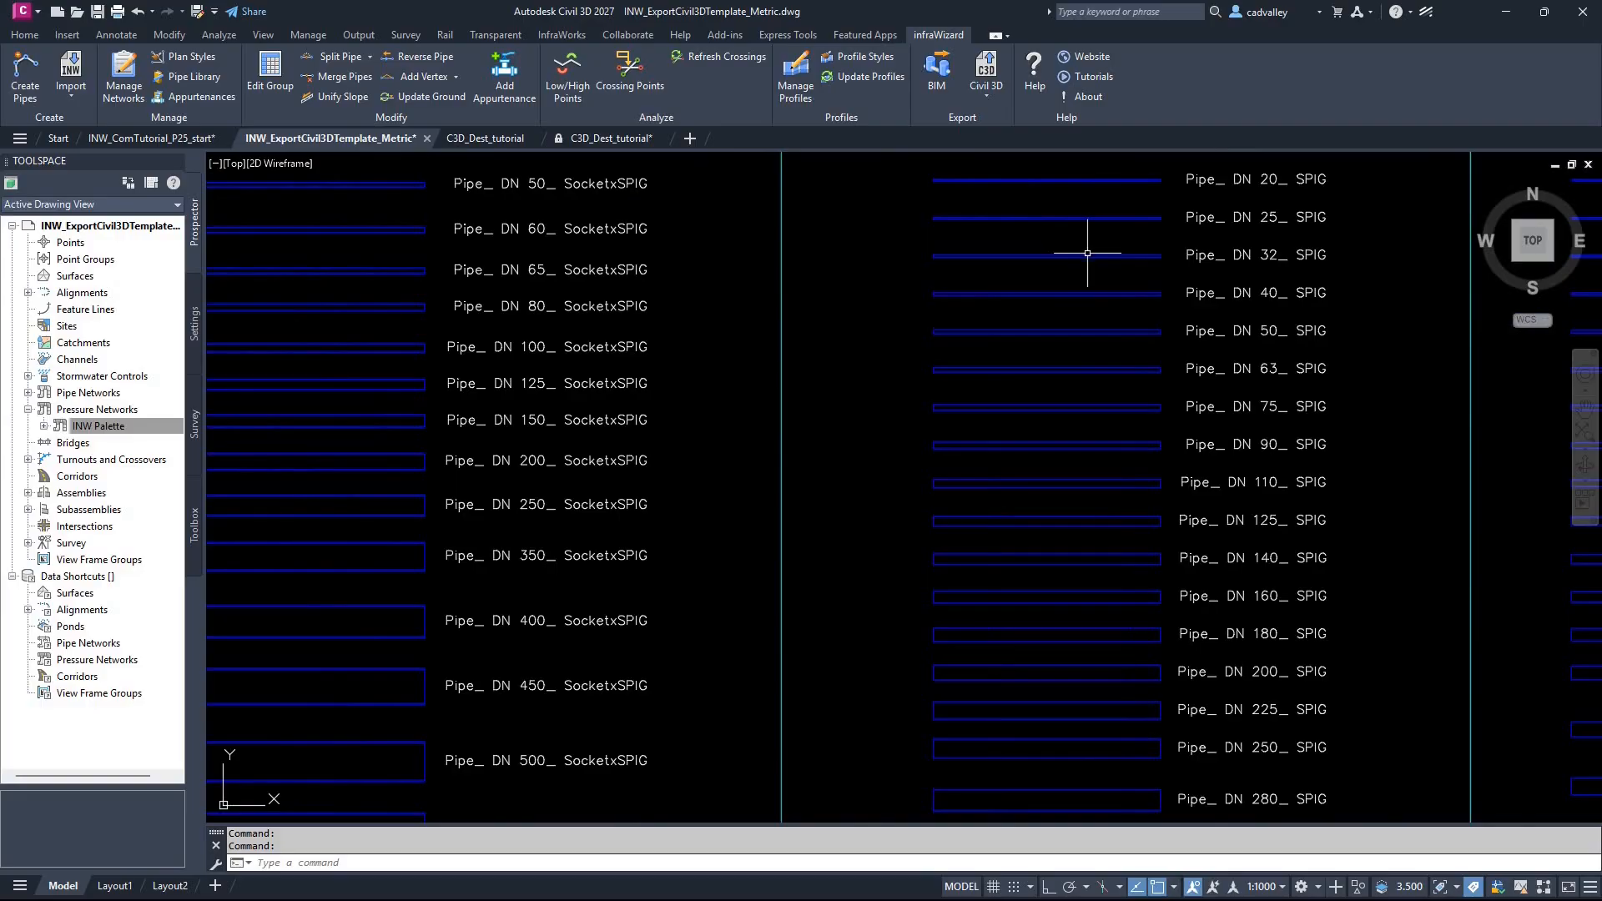
scroll(1073, 329, "down", 4)
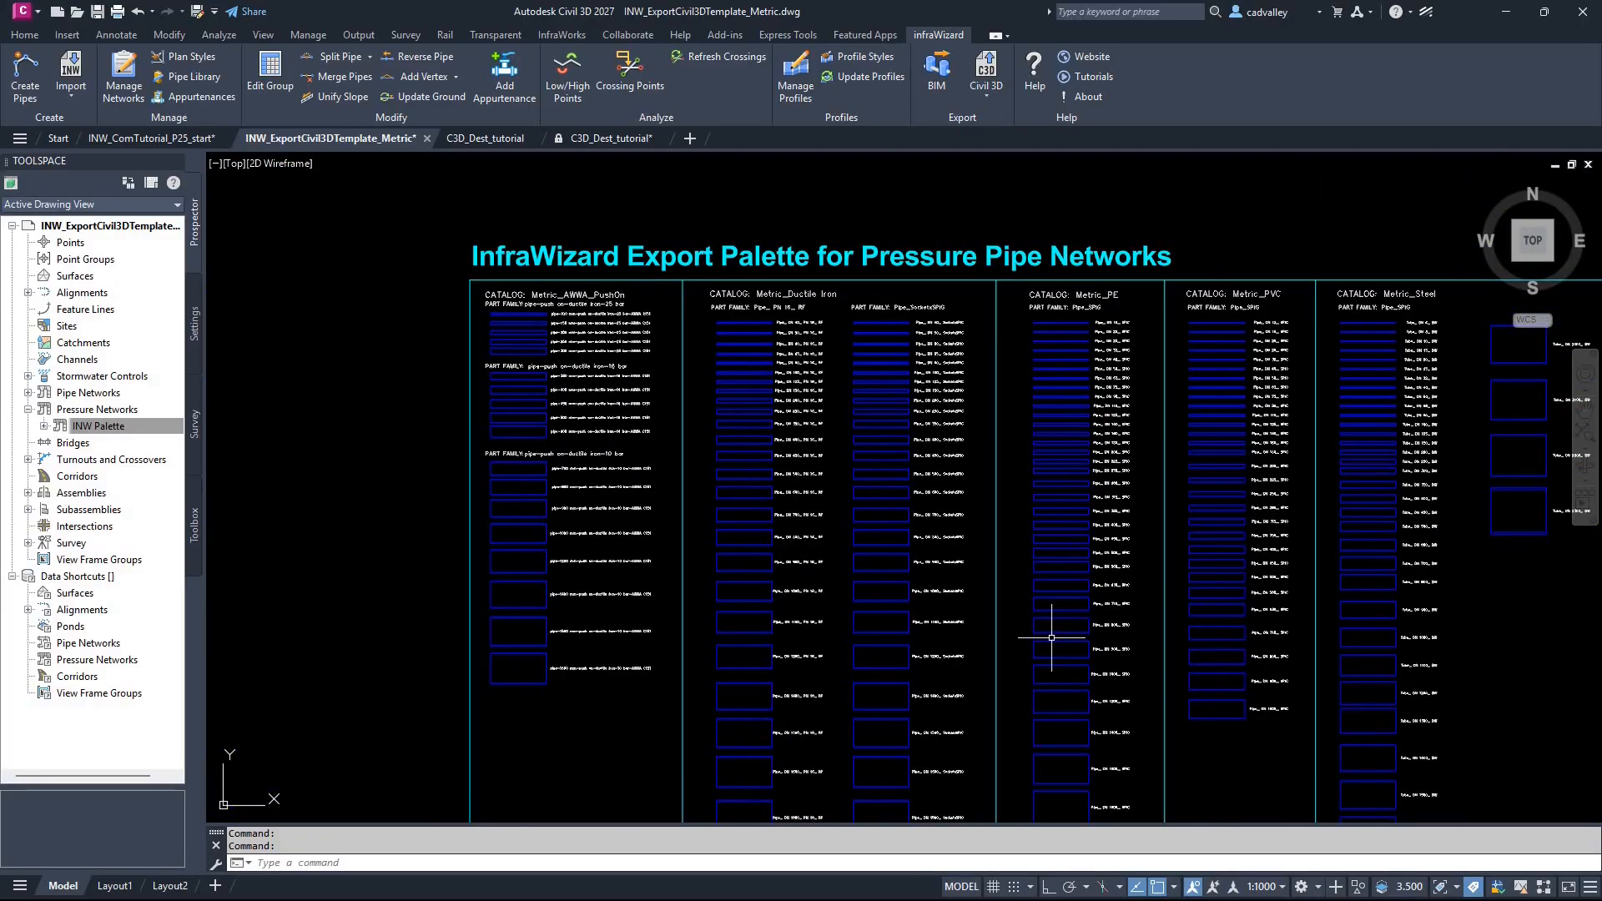
mouse_move(1039, 636)
middle_mouse_down()
mouse_move(835, 529)
mouse_move(829, 508)
middle_mouse_up()
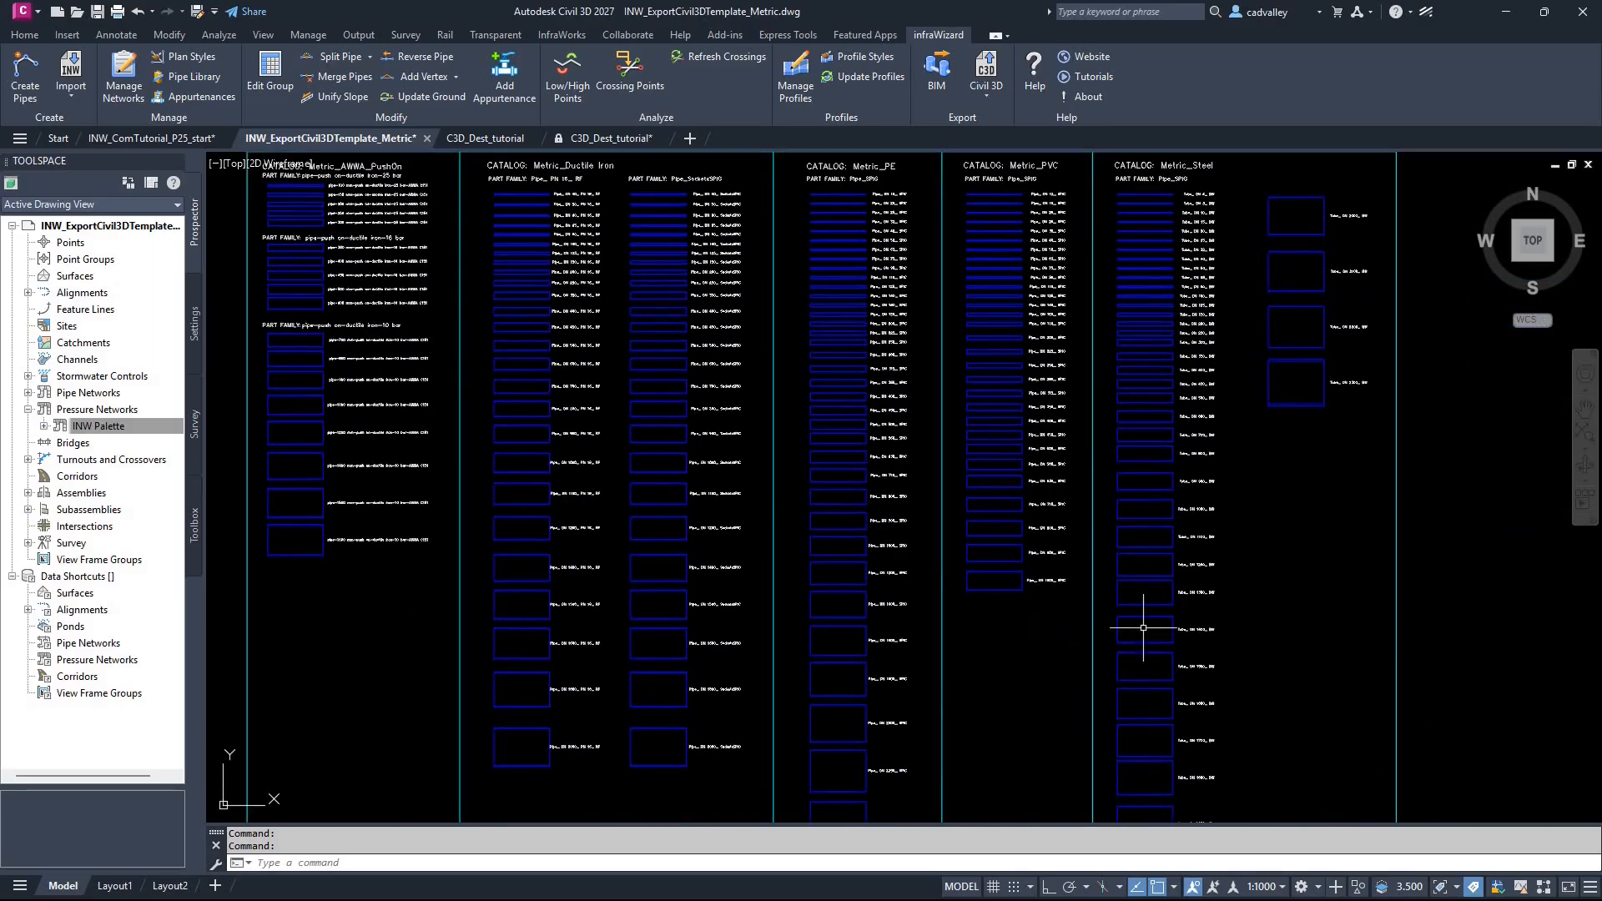
scroll(901, 525, "down", 4)
scroll(858, 530, "up", 2)
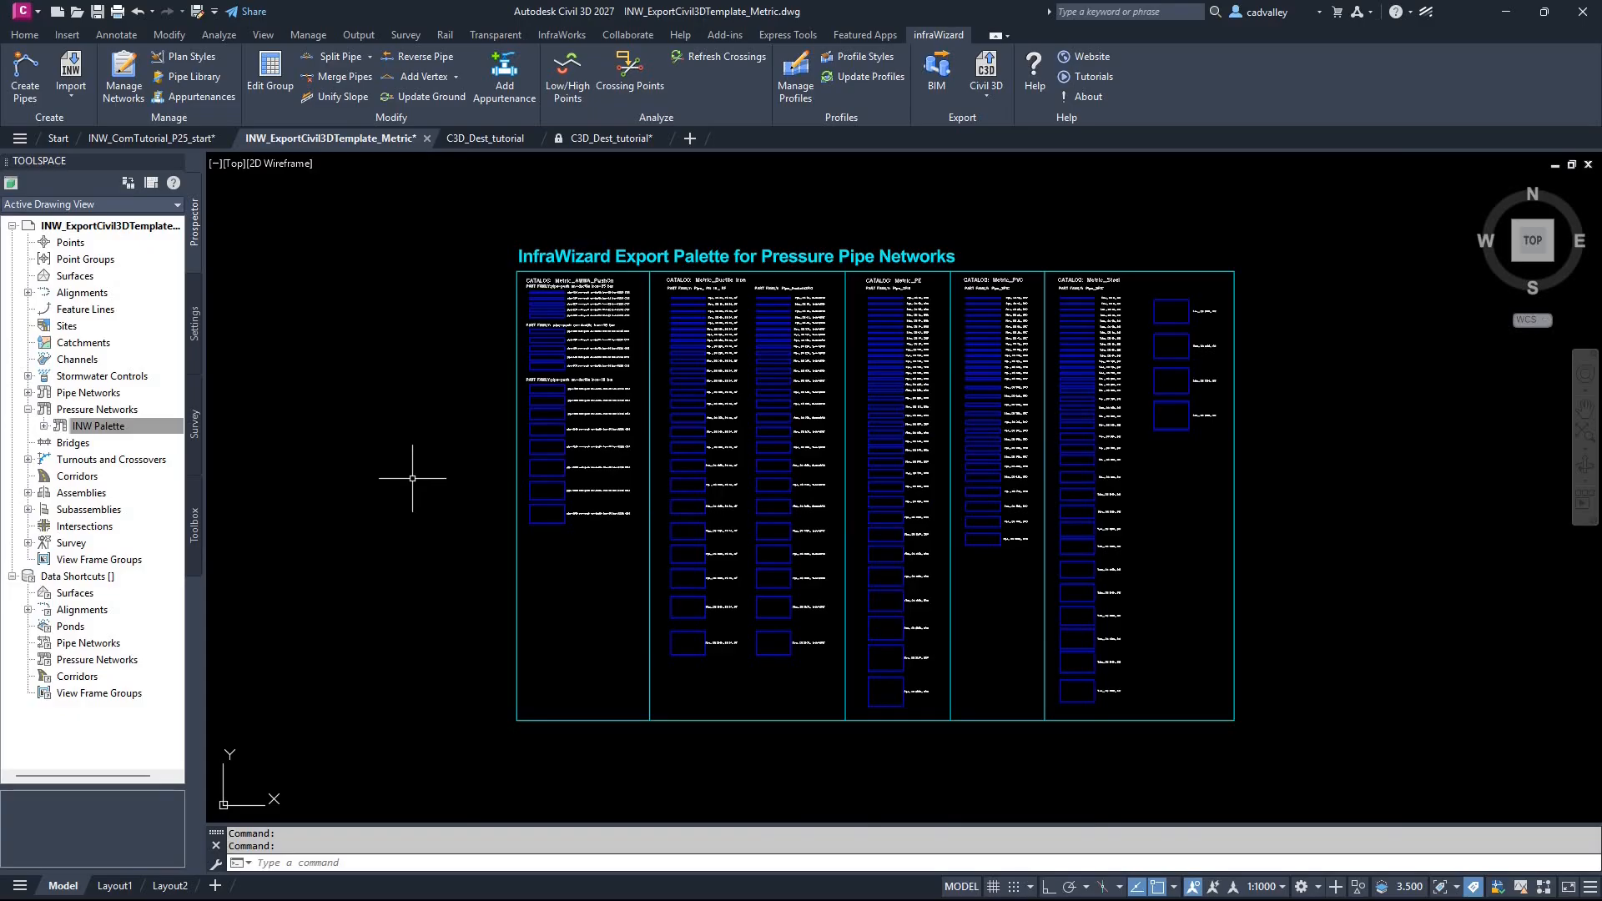
left_click(116, 427)
Step: In the INW_ComTutorial_P25_start drawing, start a Civil 3D export of the whole FF network using infraWizard's export template
left_click(167, 139)
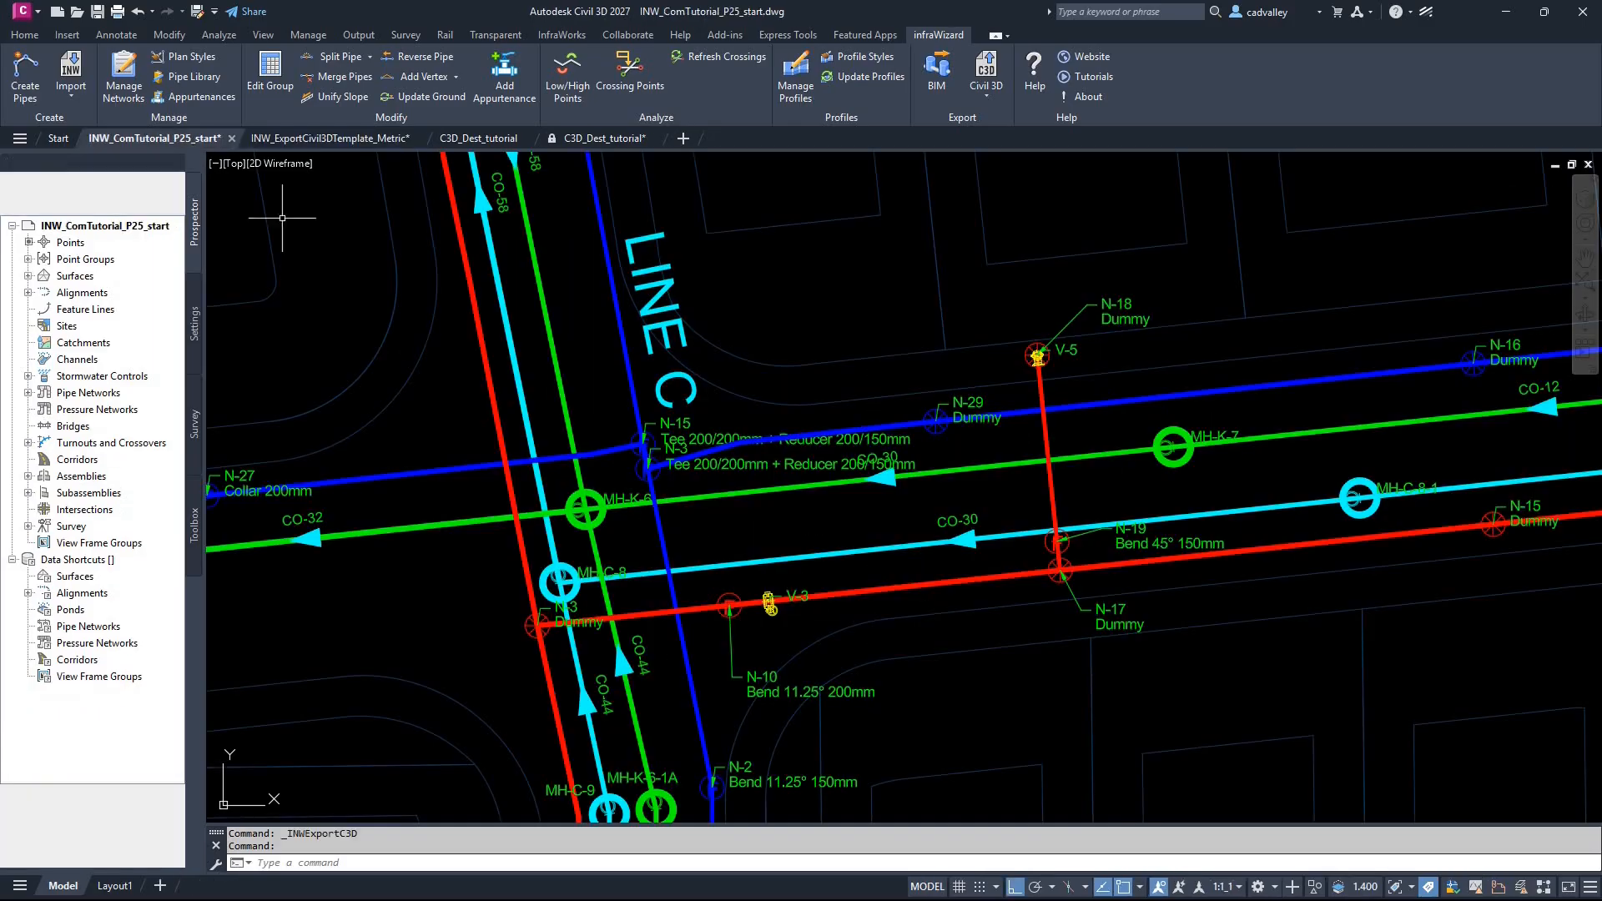
left_click(989, 73)
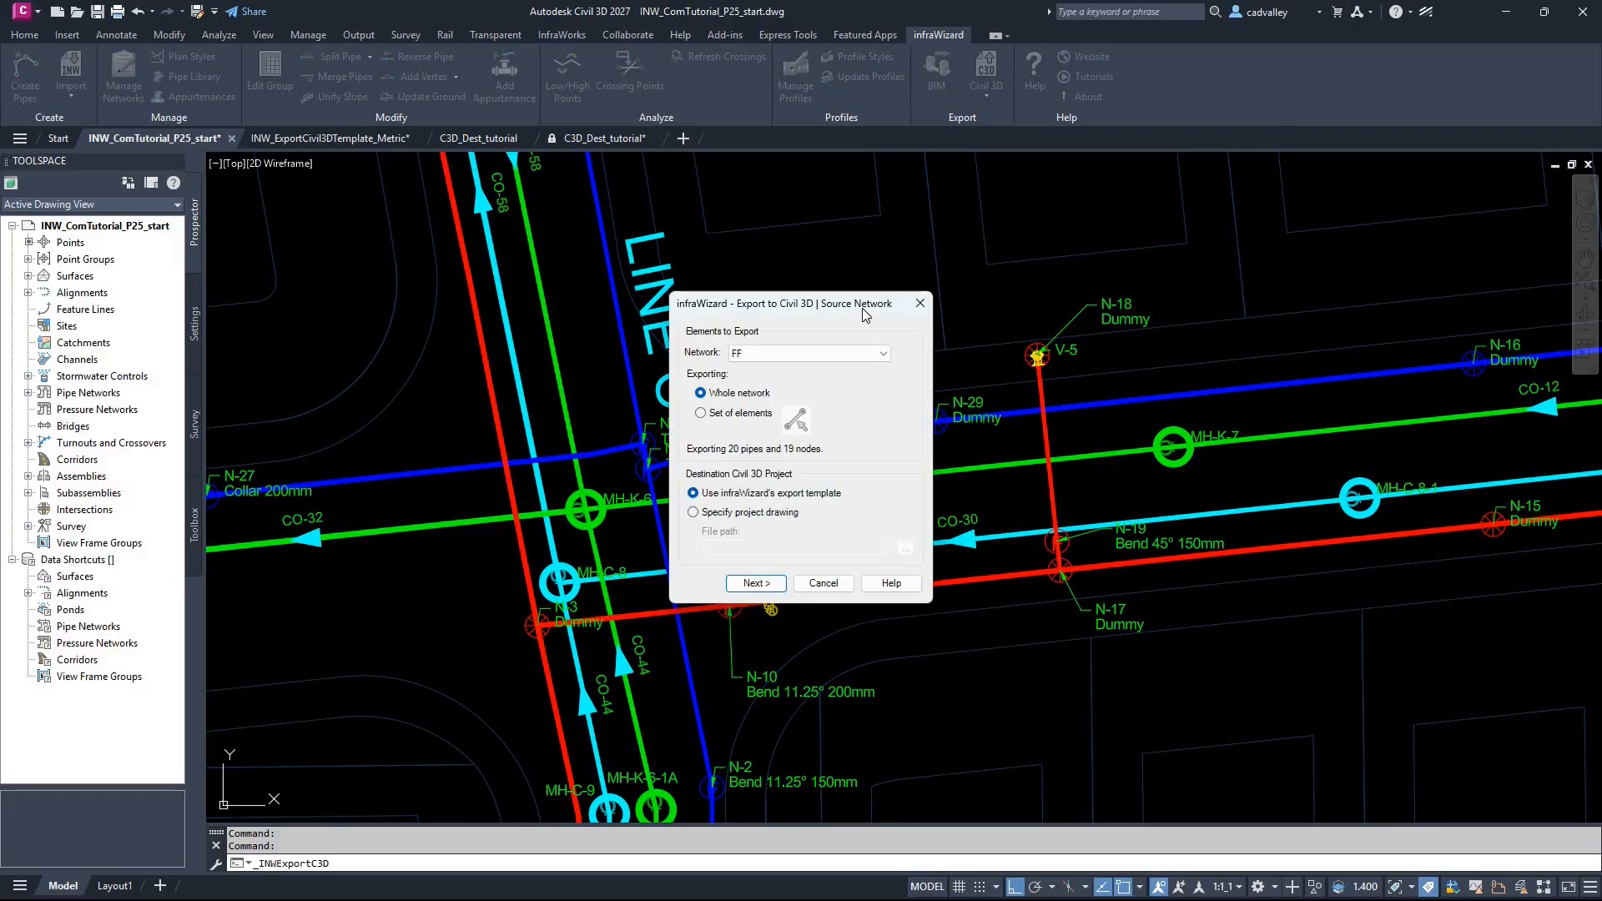
left_click(873, 354)
left_click(874, 354)
left_click(753, 583)
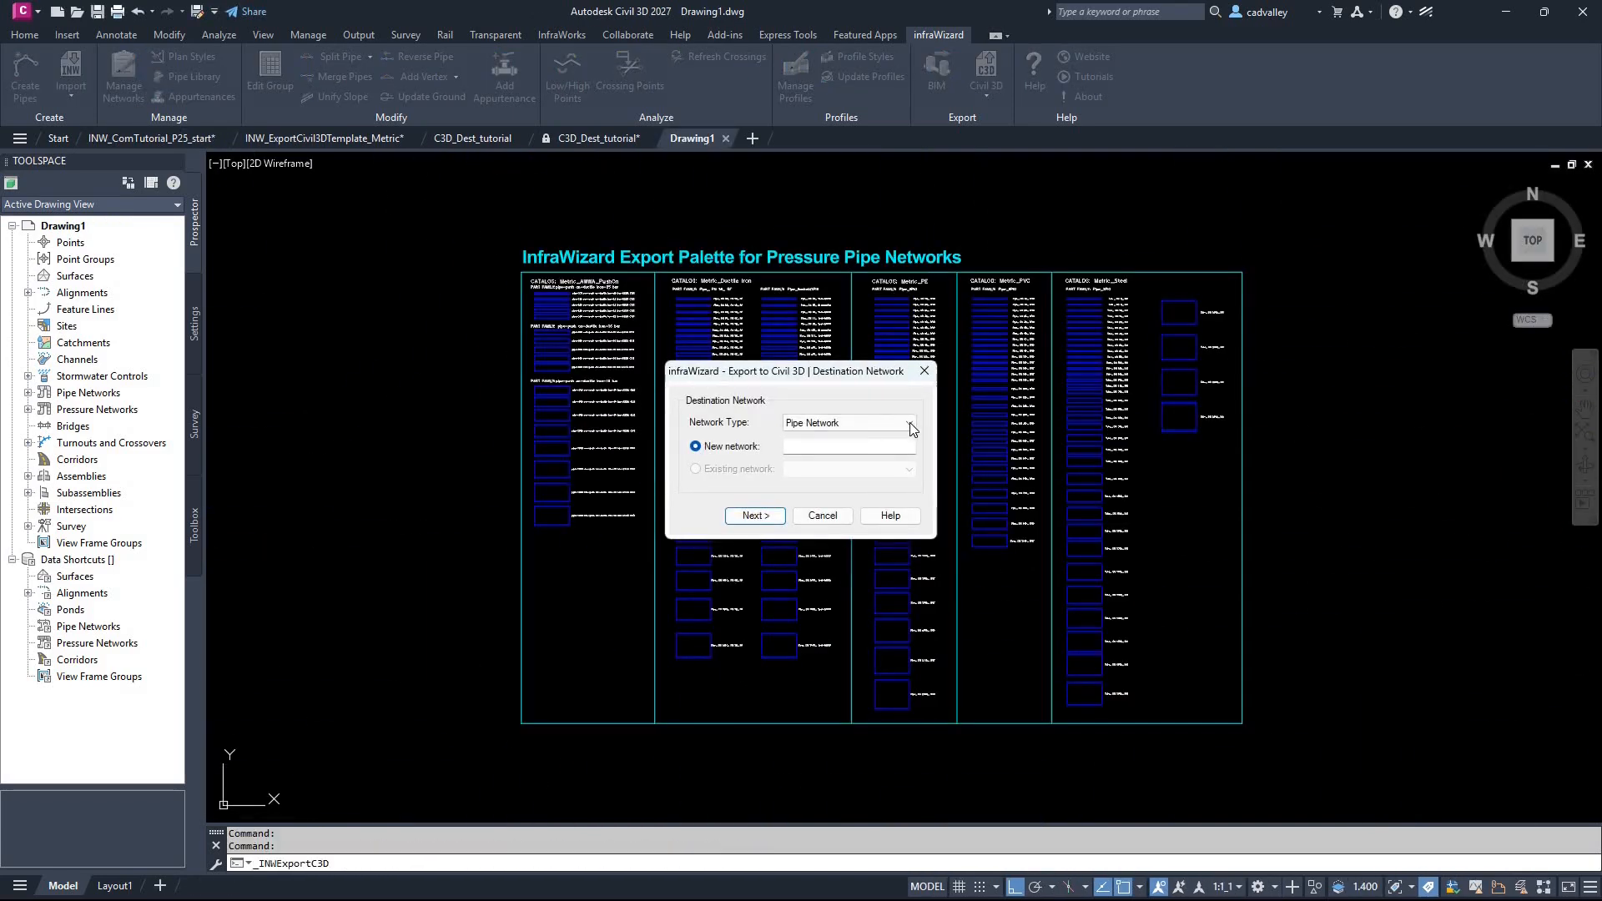
Step: Set the export destination to a new Pressure Pipe Network named FF and proceed to the catalog mapping
left_click(910, 423)
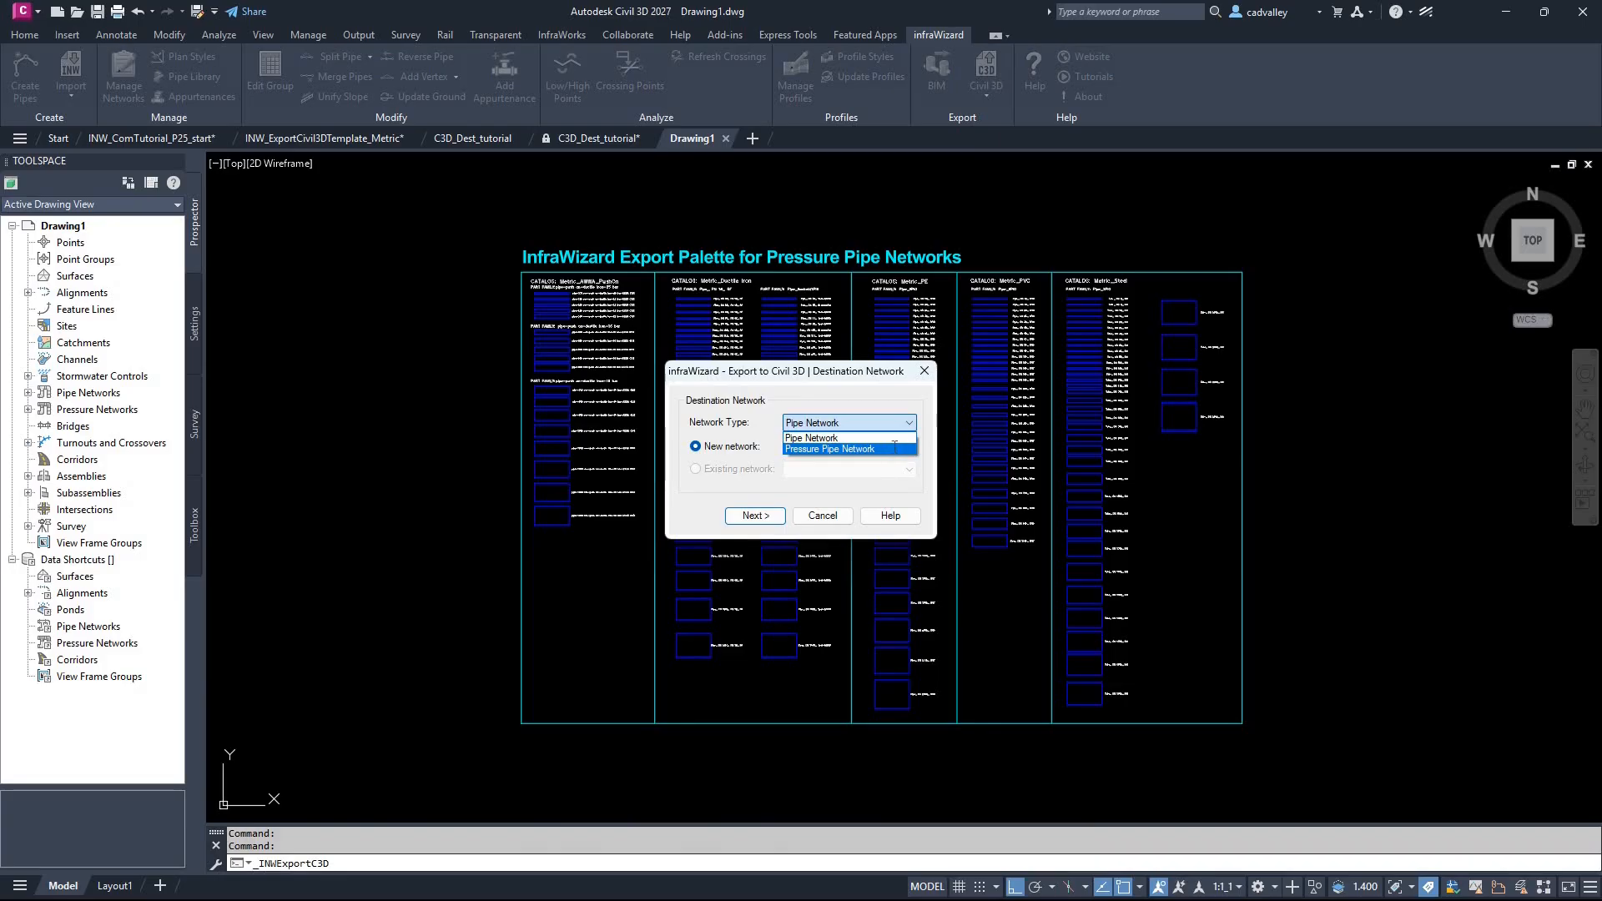
left_click(893, 449)
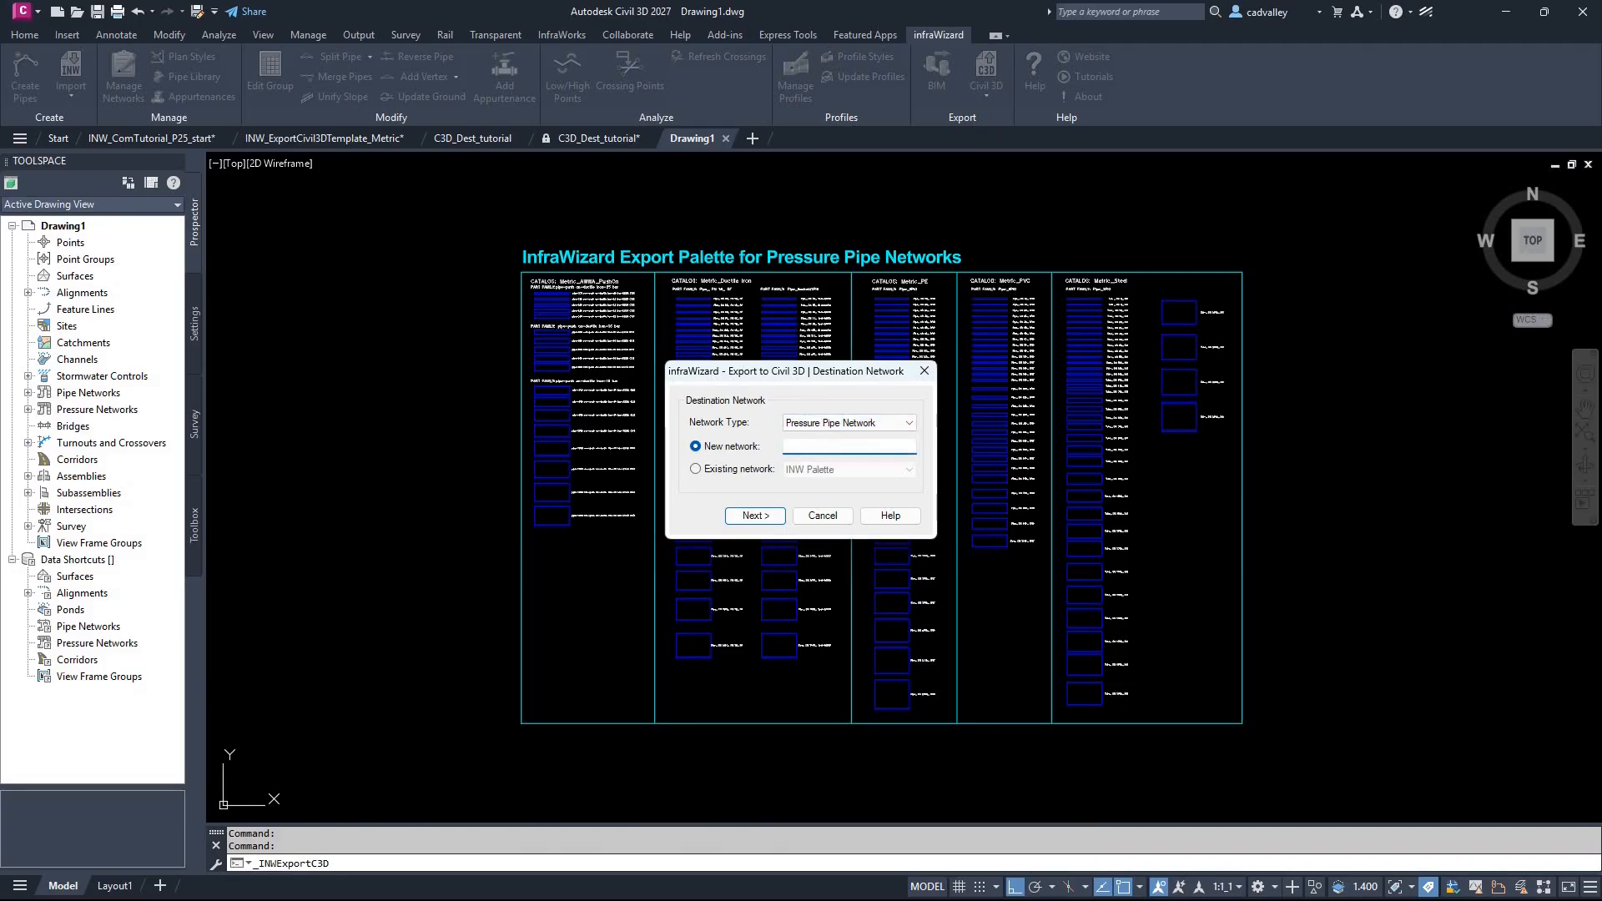
left_click(773, 515)
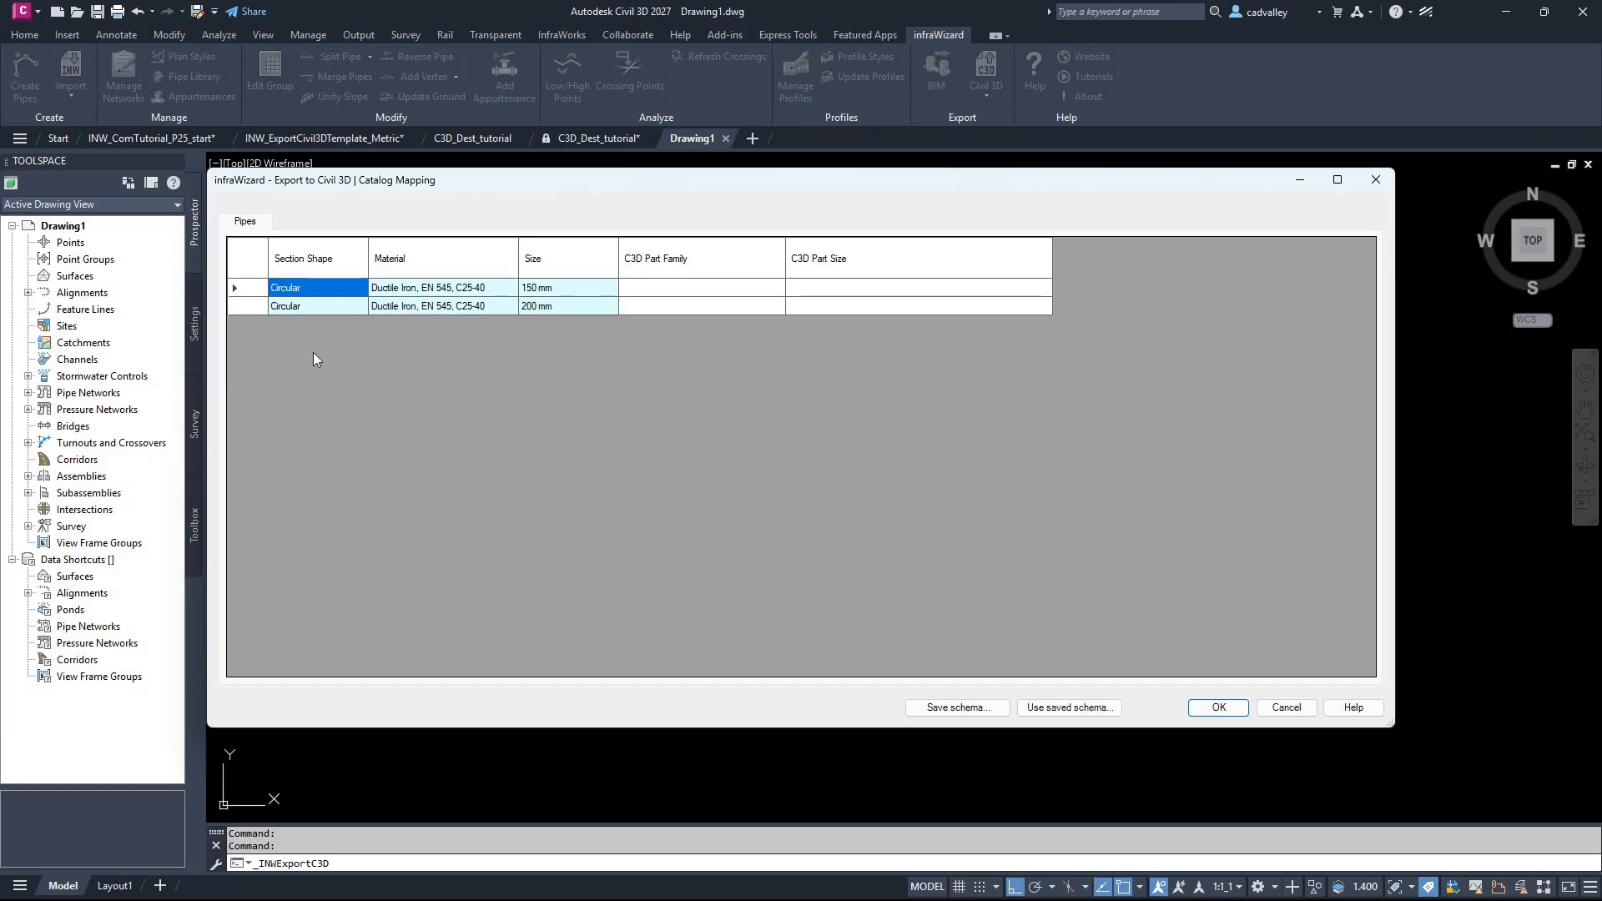
Step: Map all pipes to the Ductile Iron part family pipe-push on-ductile iron-25 bar and run the export
right_click(733, 248)
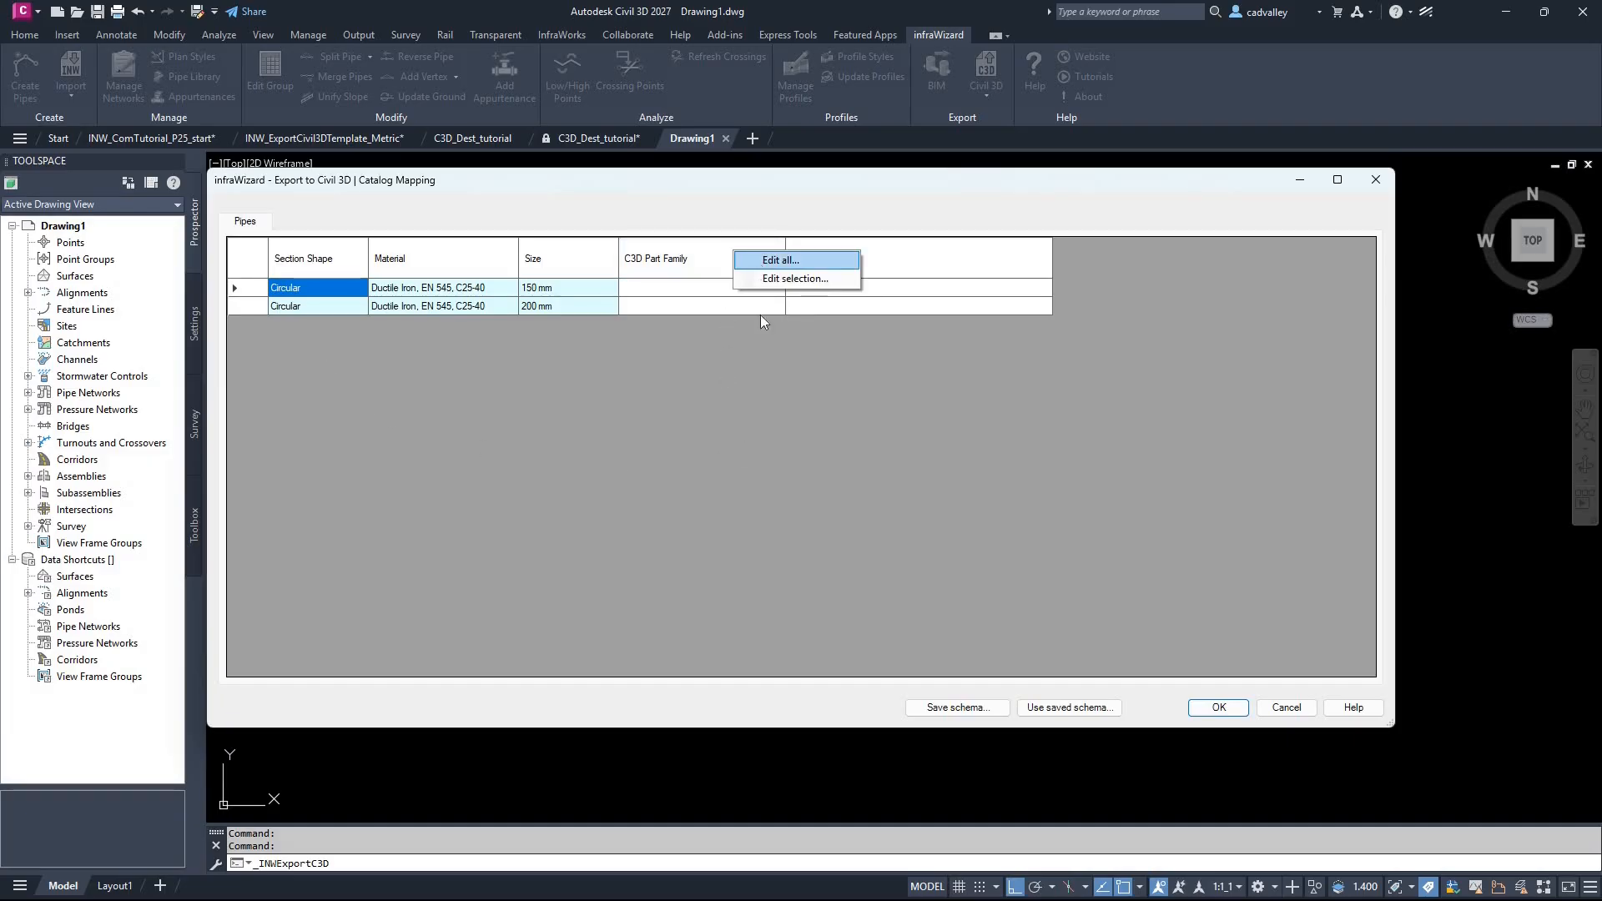
key("Return")
left_click(770, 449)
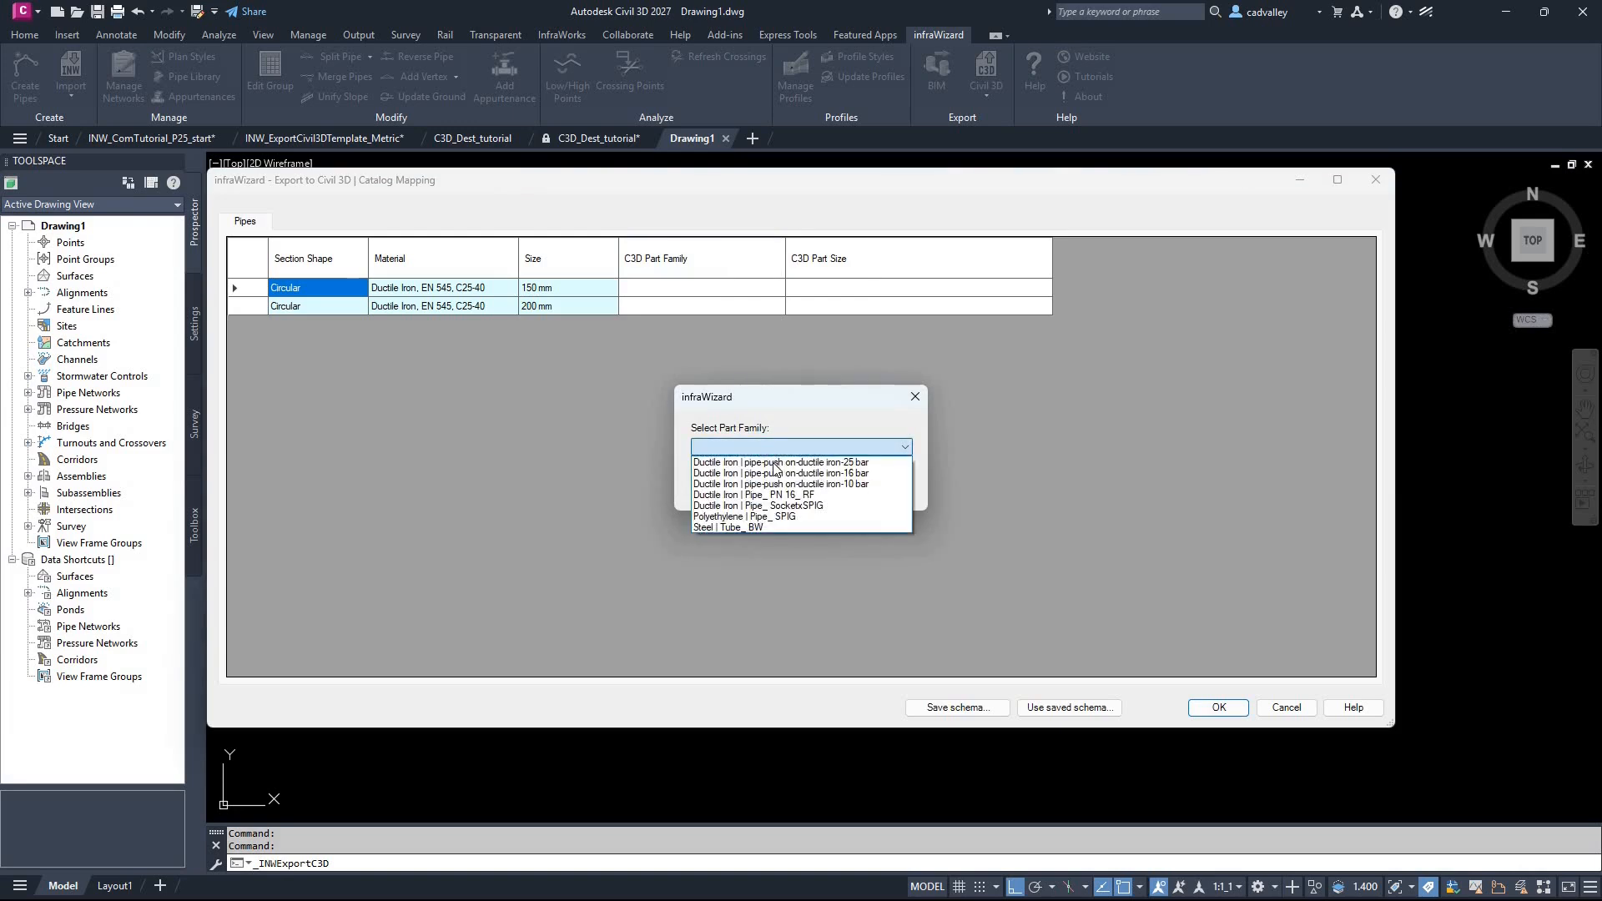
left_click(773, 464)
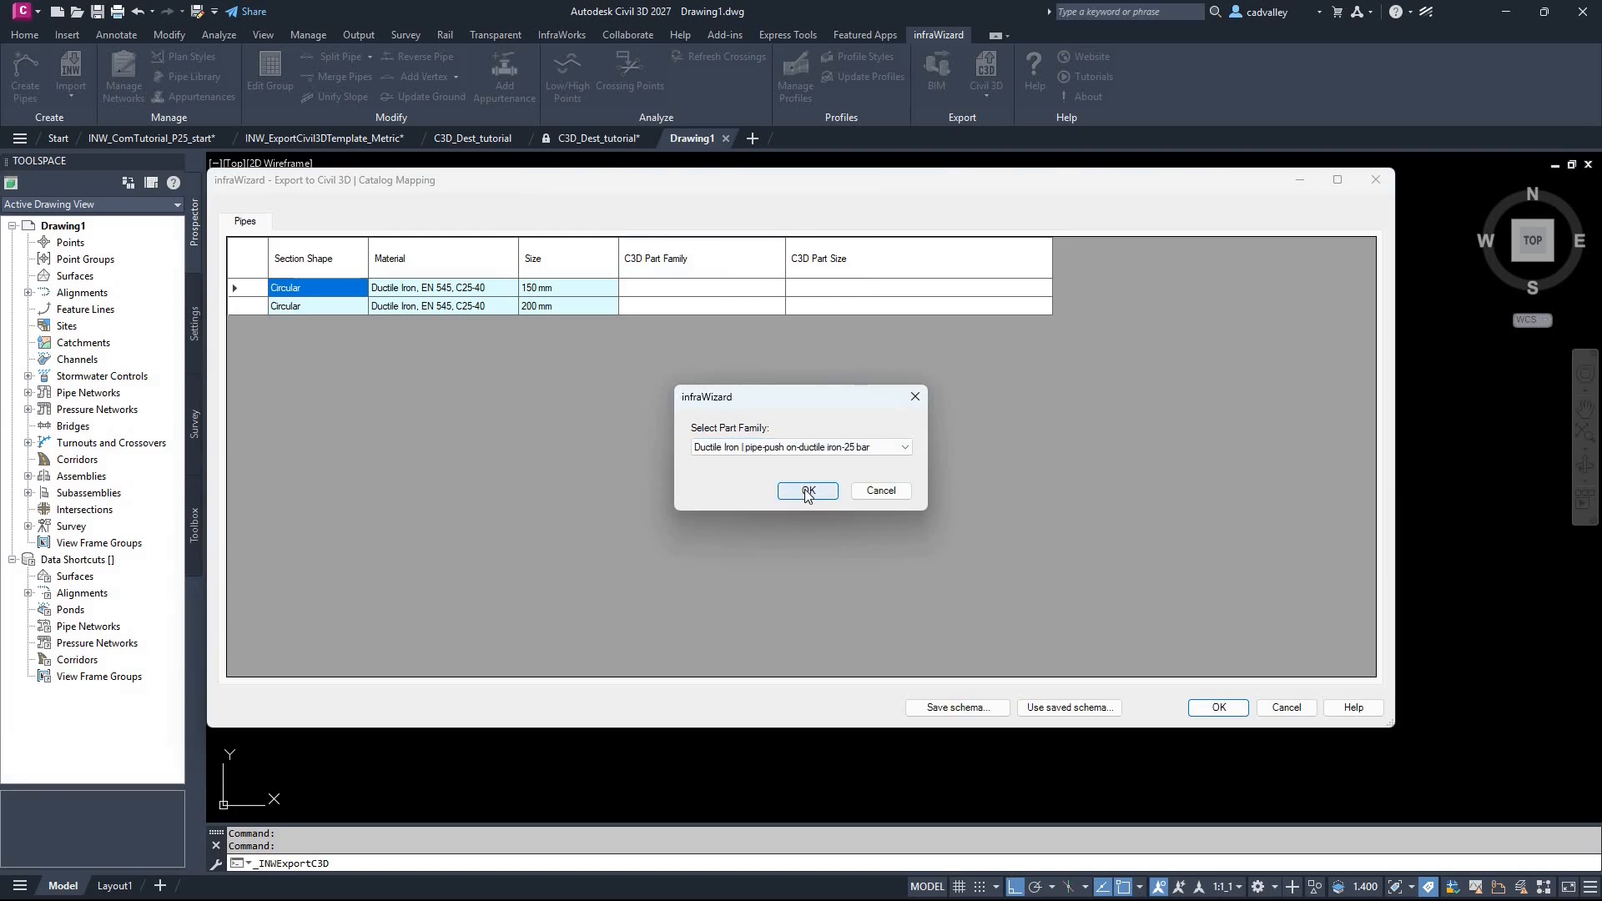
left_click(808, 491)
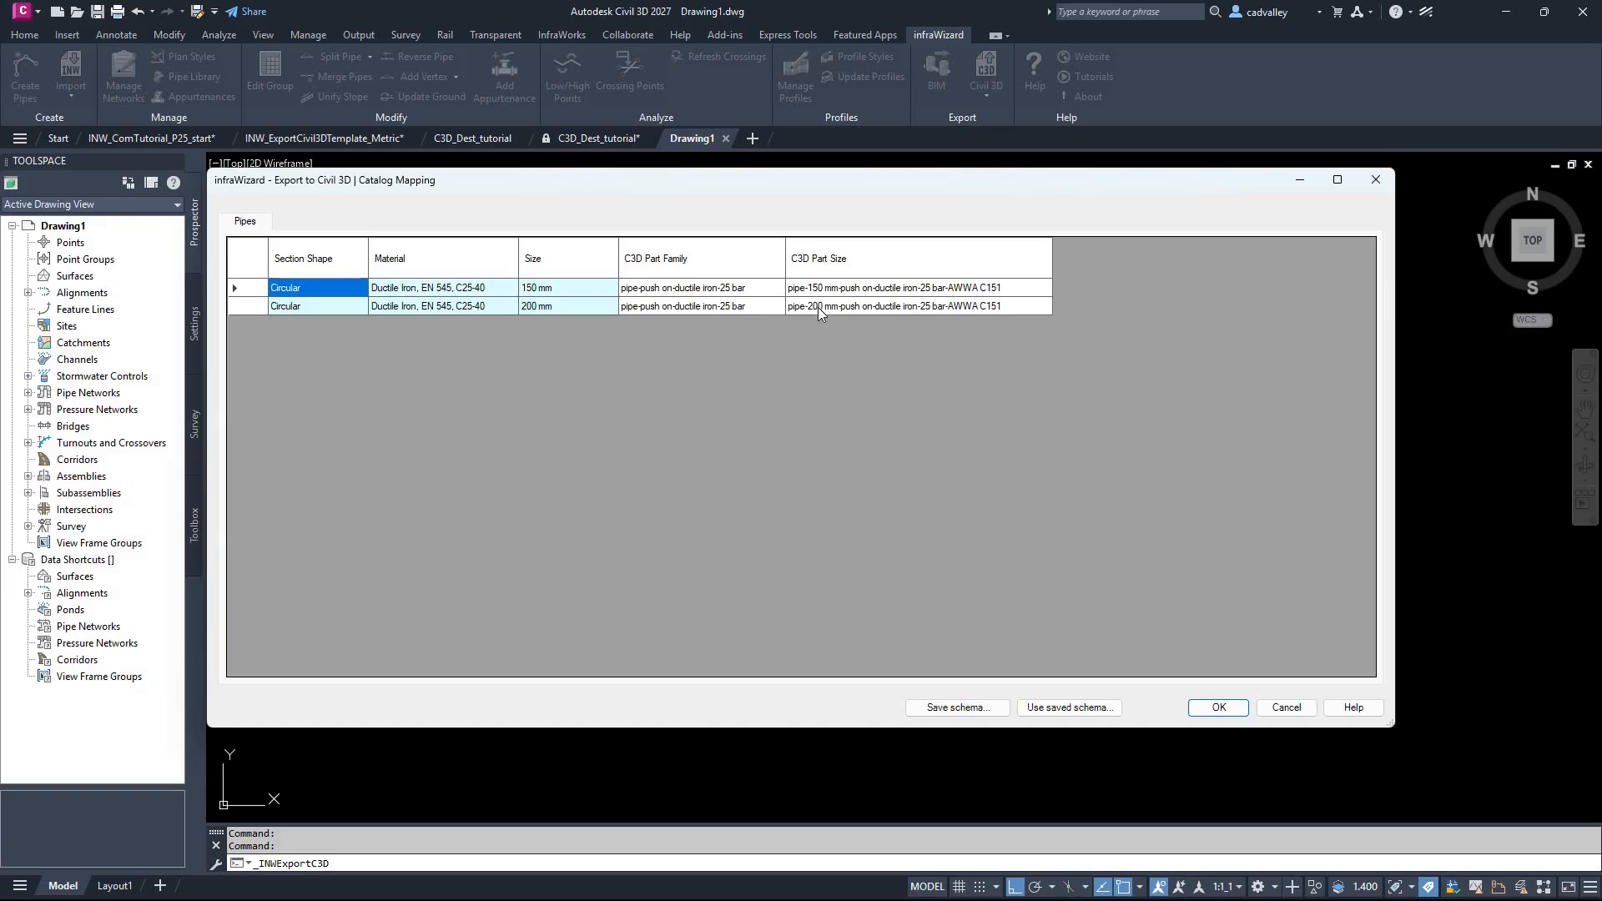
left_click(1216, 709)
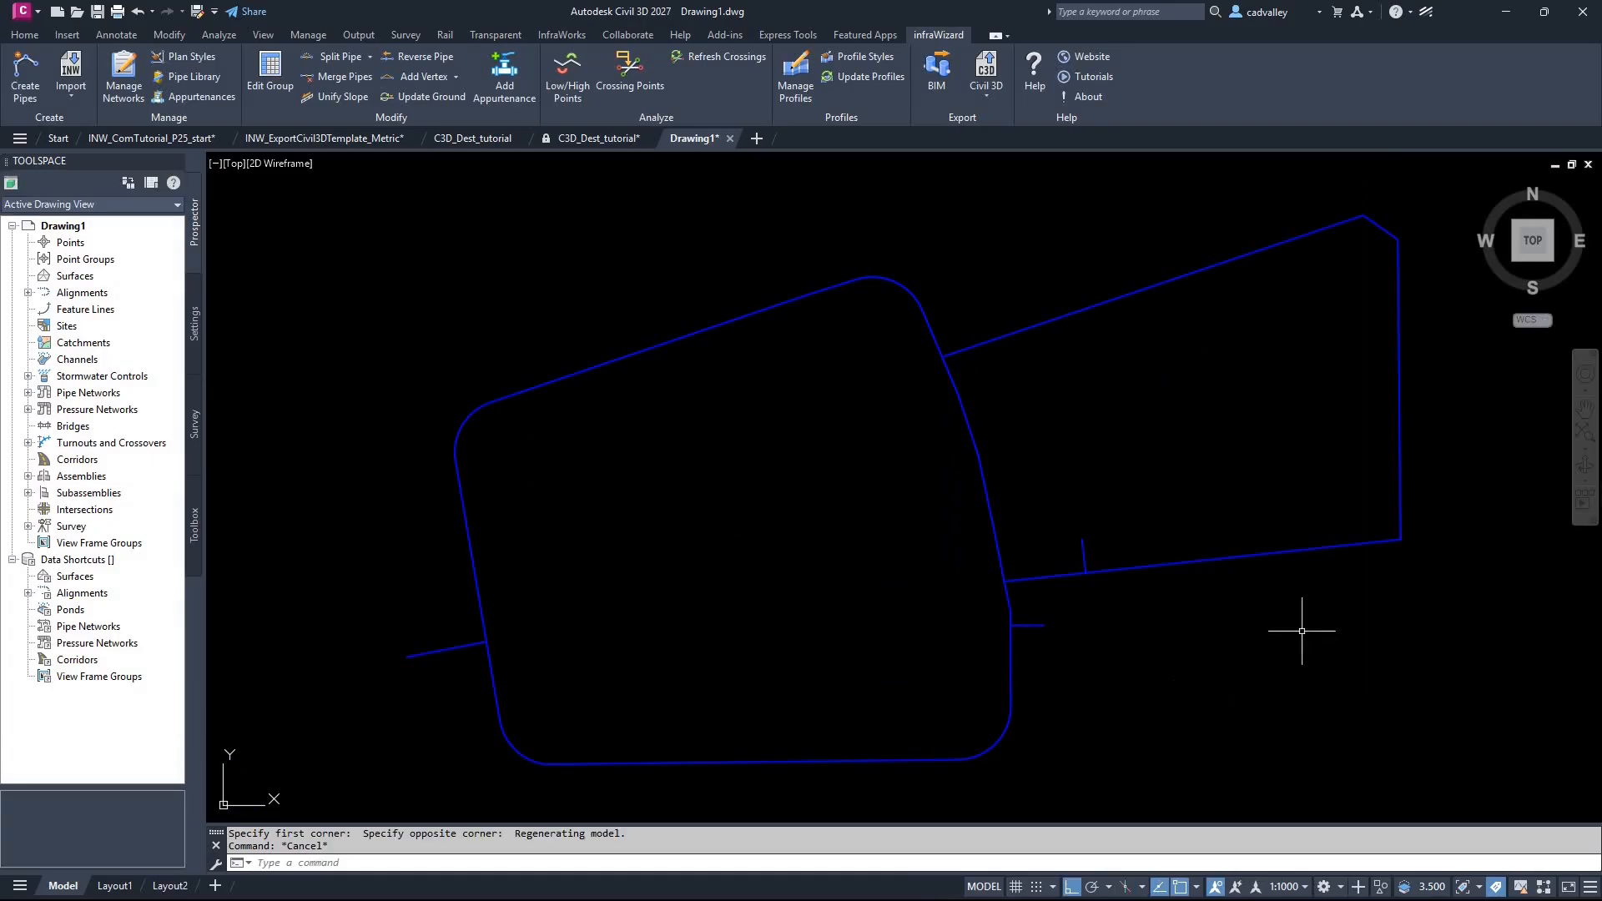
Step: Orbit the exported FF pressure network and inspect its pipes and branches in 3D
left_click(1592, 467)
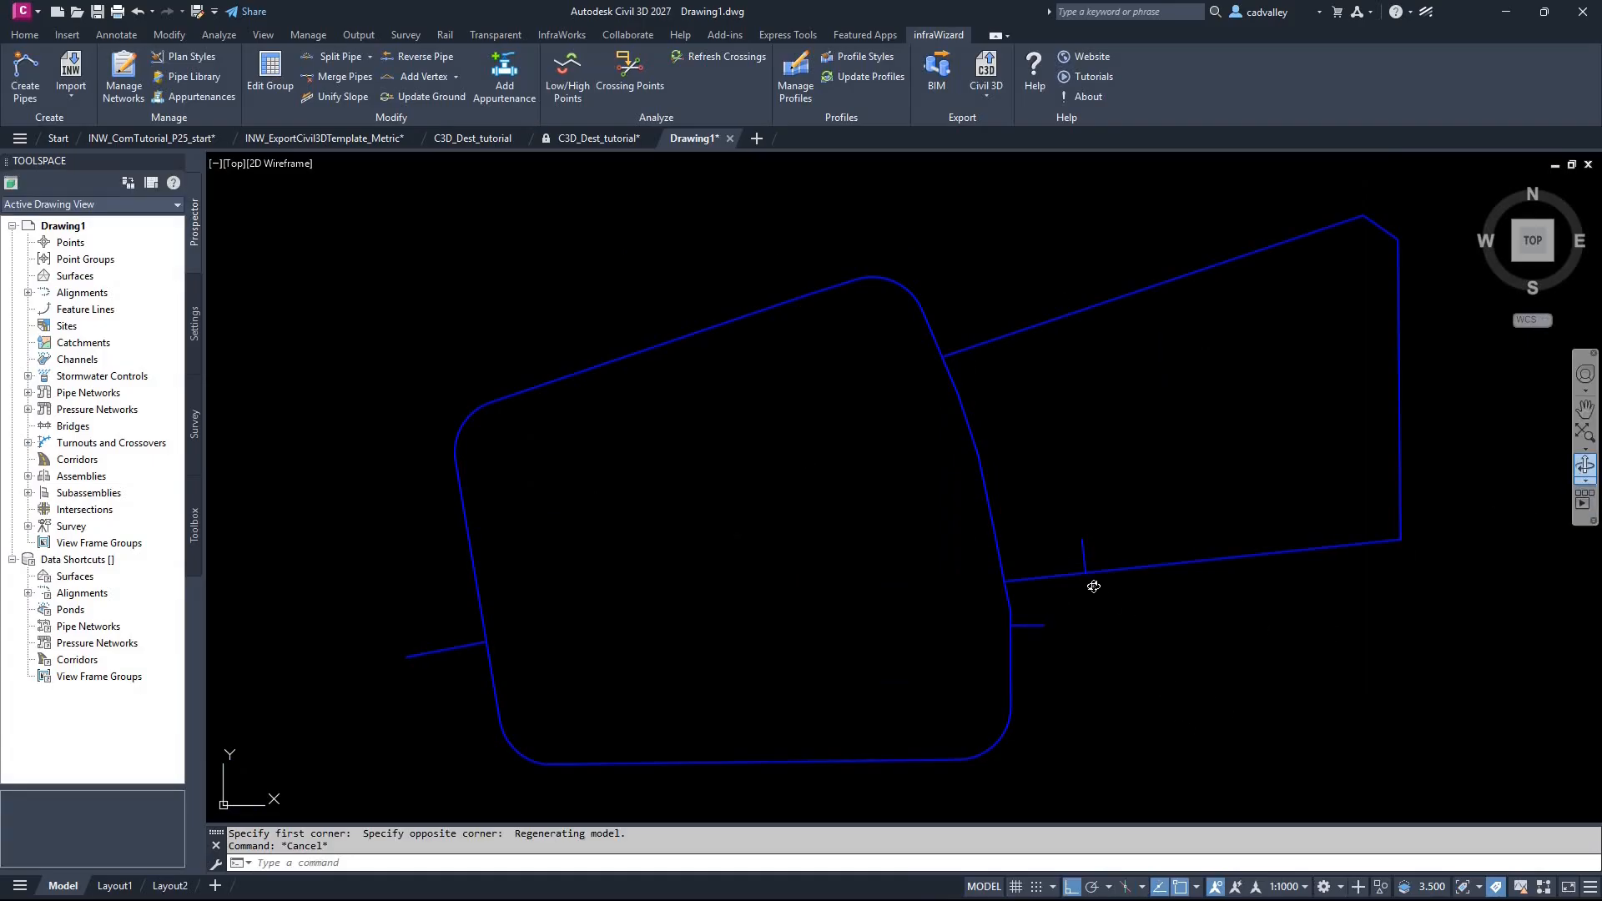
scroll(1094, 584, "up", 3)
left_click_drag(1066, 547, 976, 553)
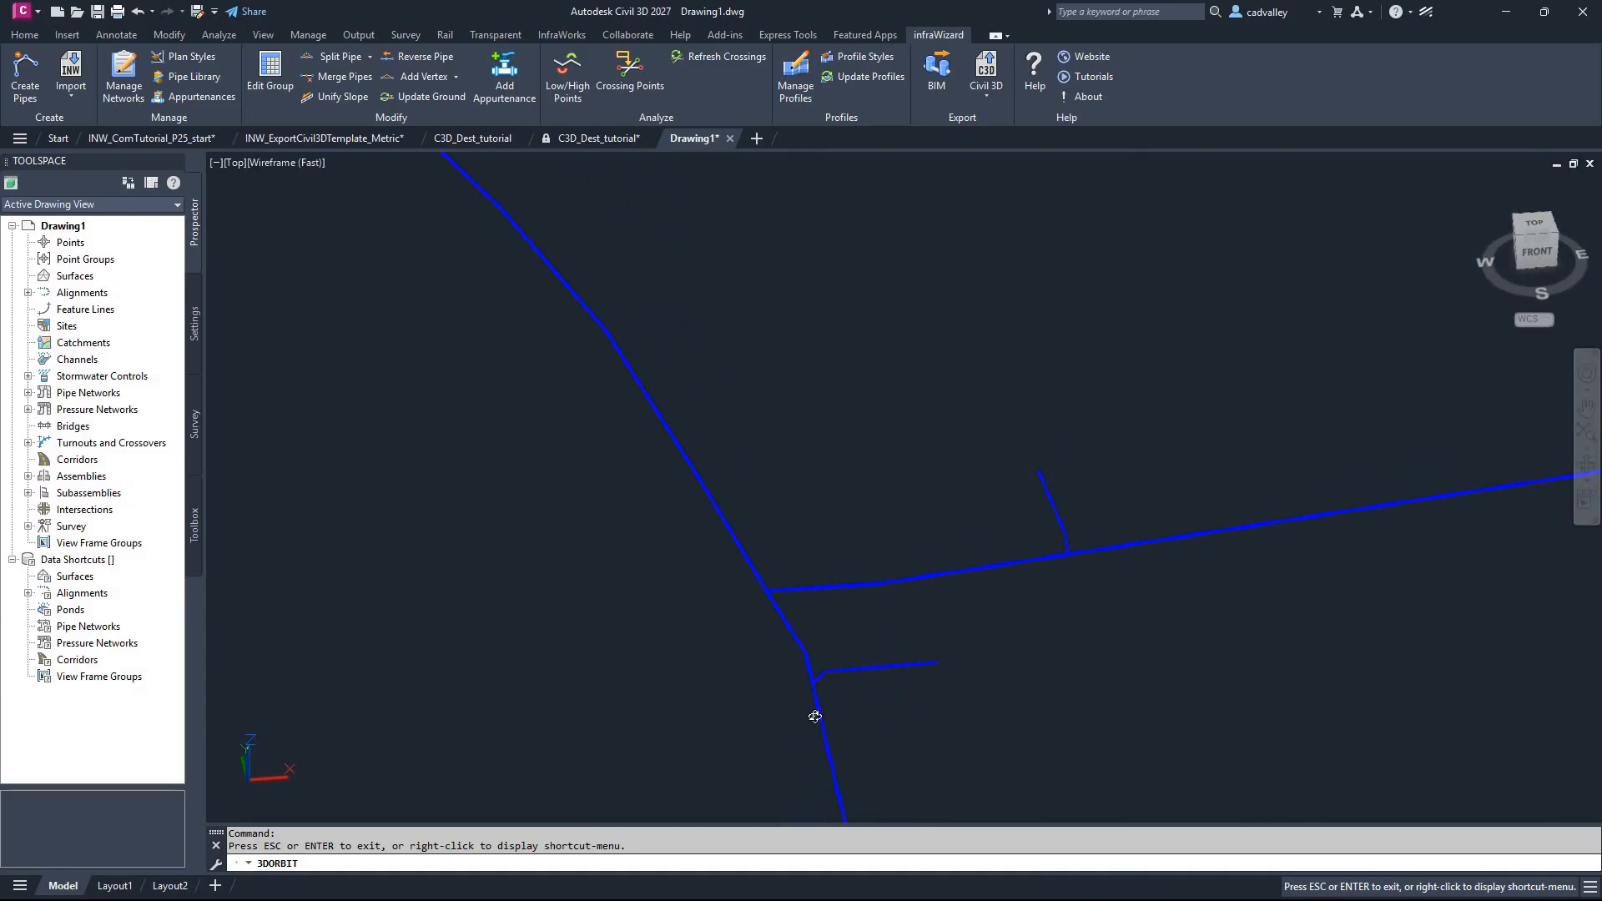
left_click_drag(819, 715, 924, 605)
key("Escape")
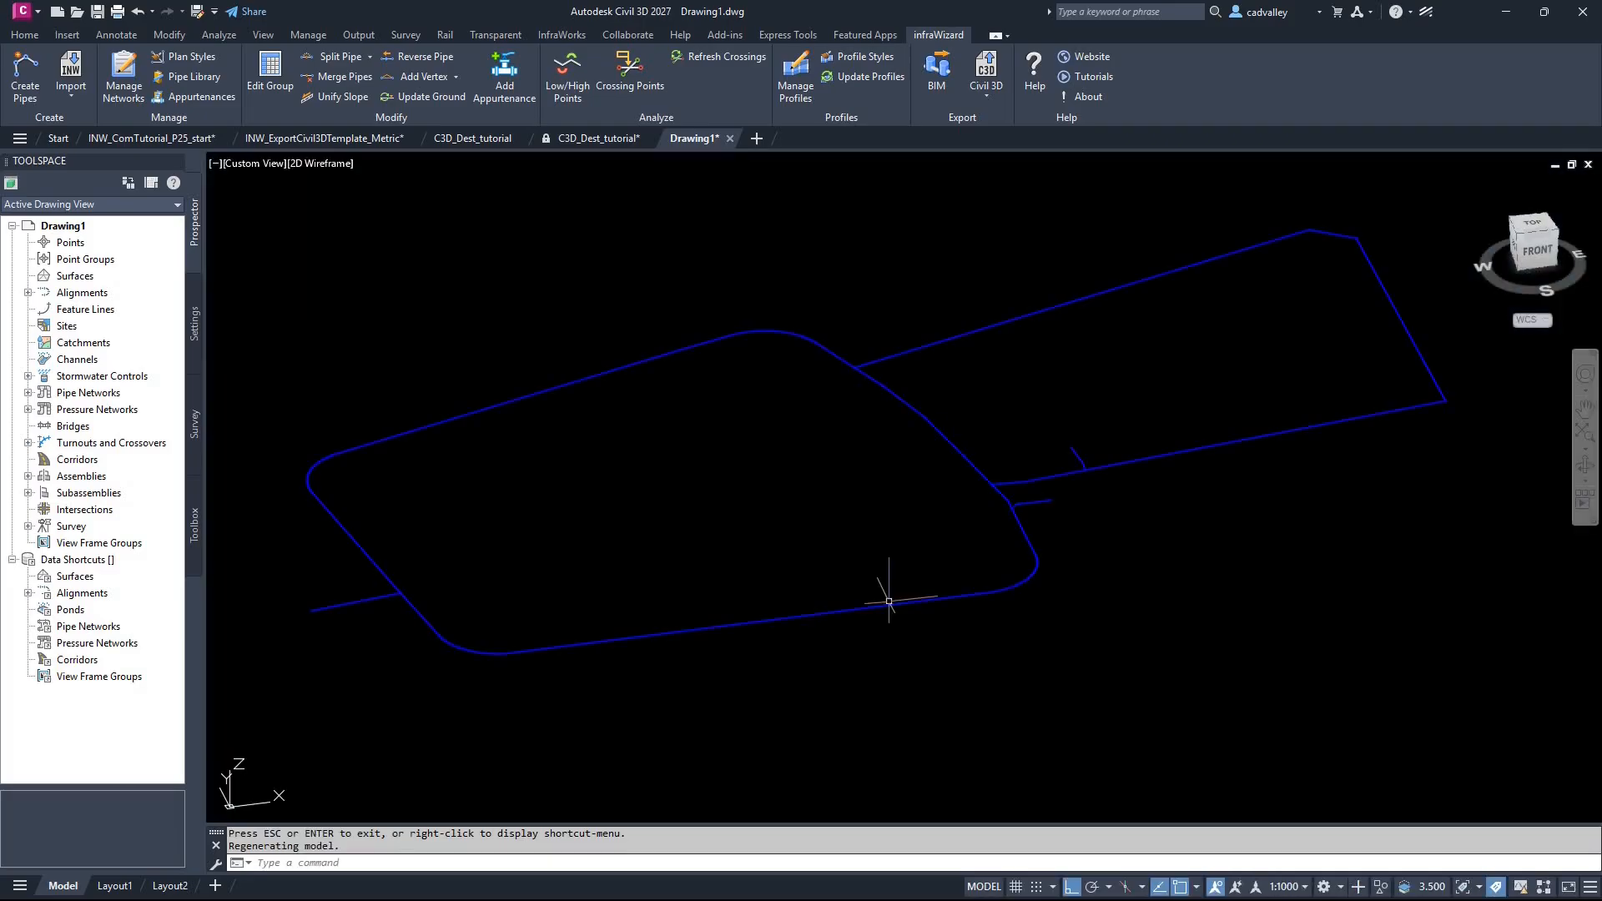
Step: Expand the drawing's pressure networks and view the commands available for the INW Palette network, including Delete
left_click(88, 411)
left_click(27, 409)
left_click(84, 444)
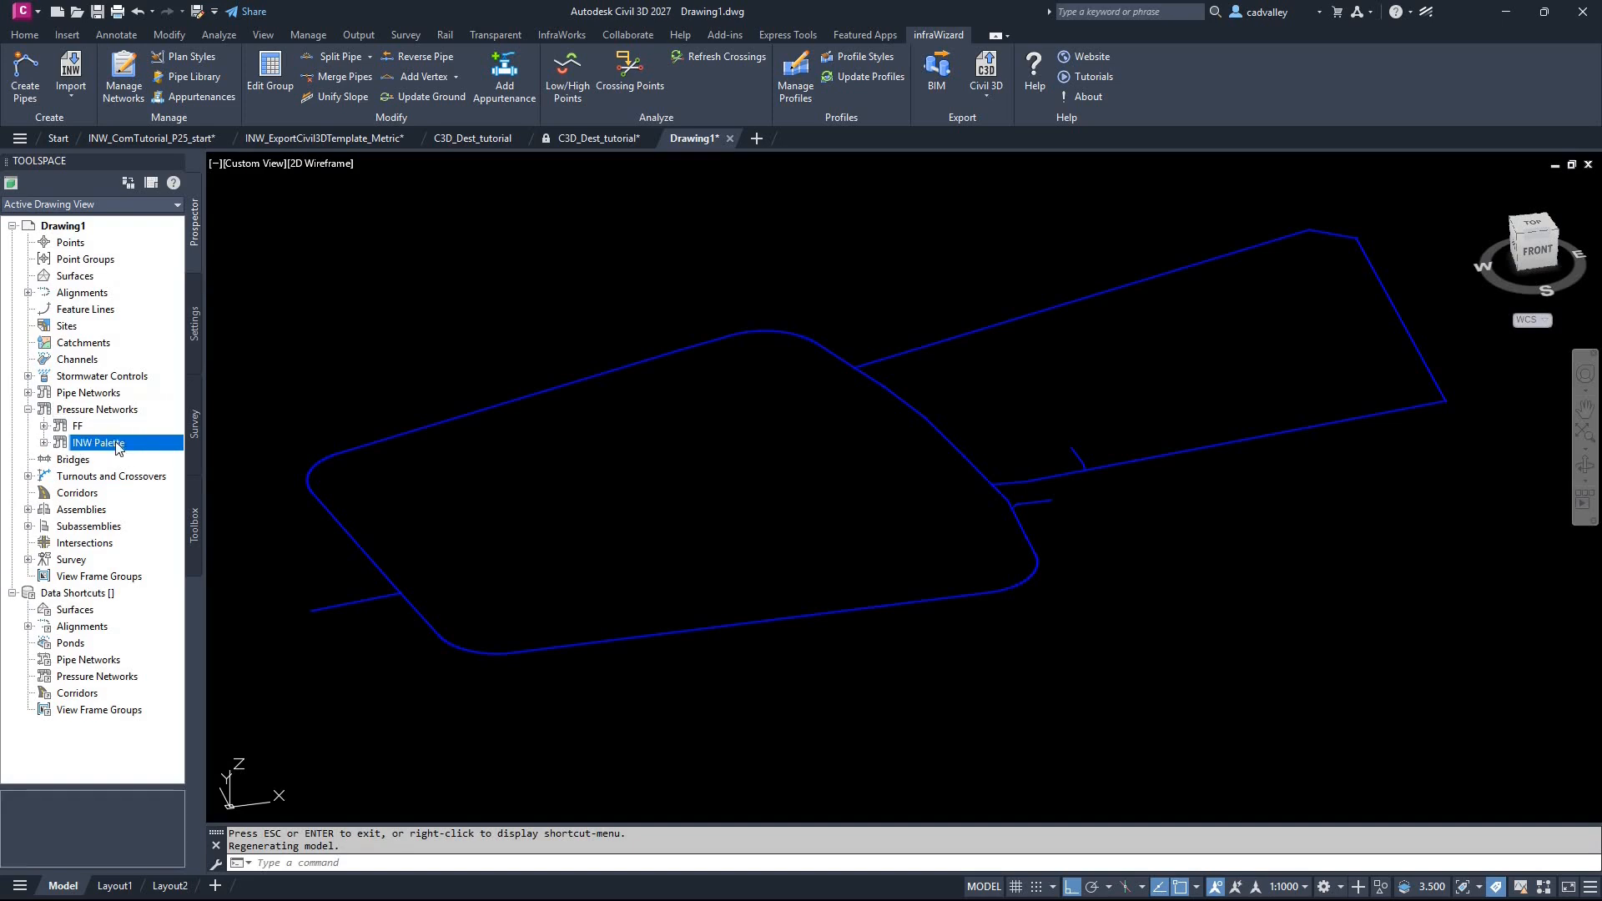
right_click(131, 449)
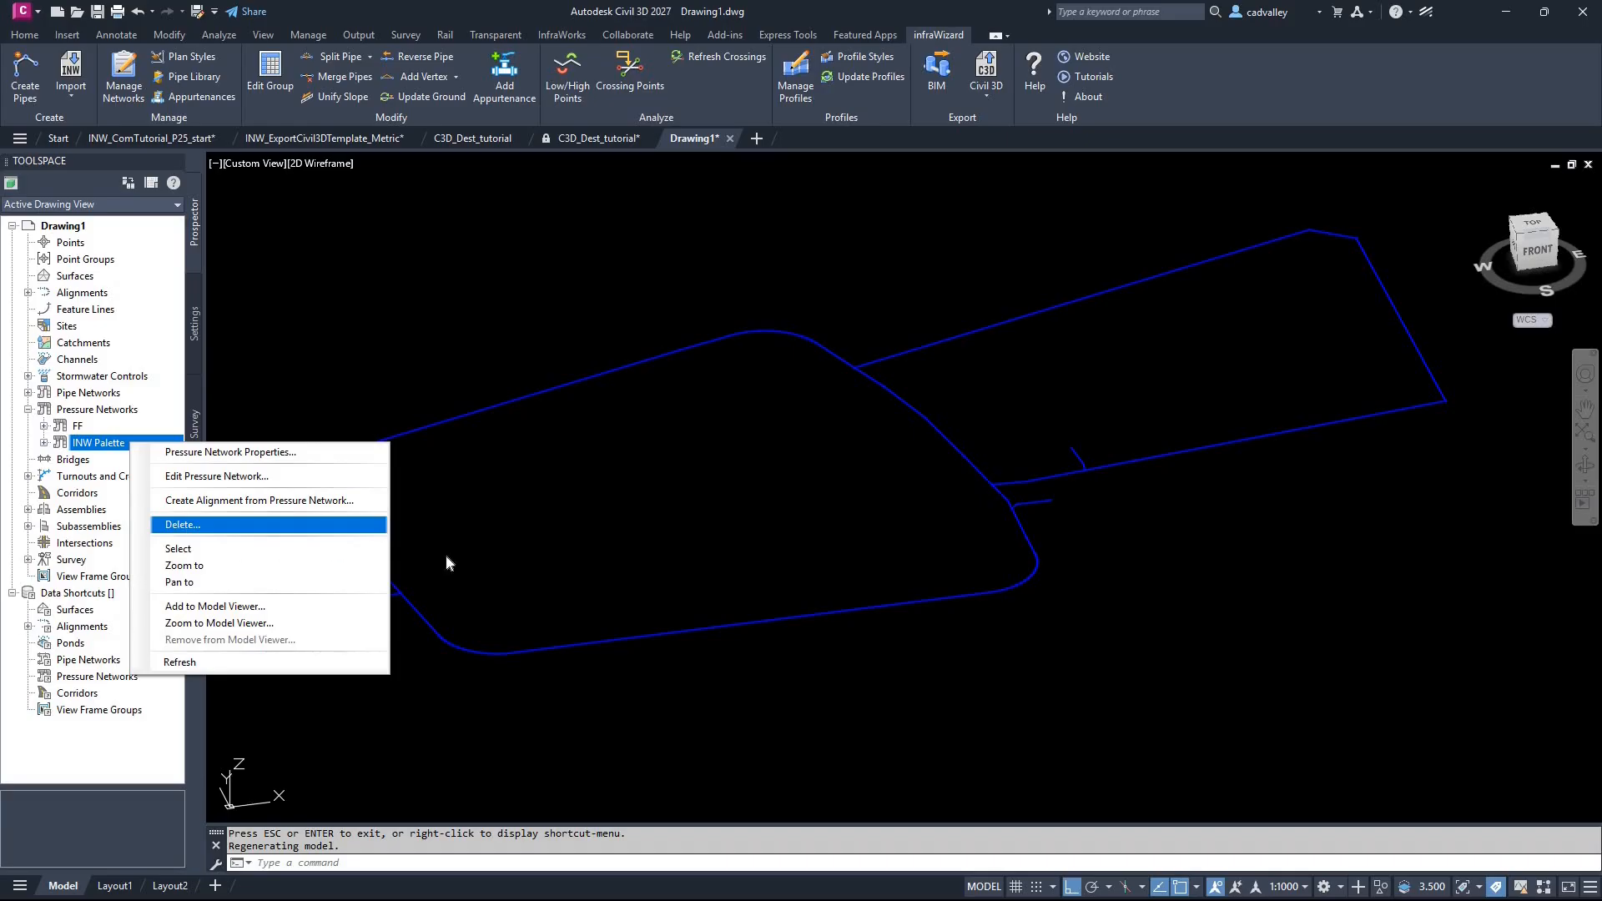
left_click(753, 537)
left_click(962, 551)
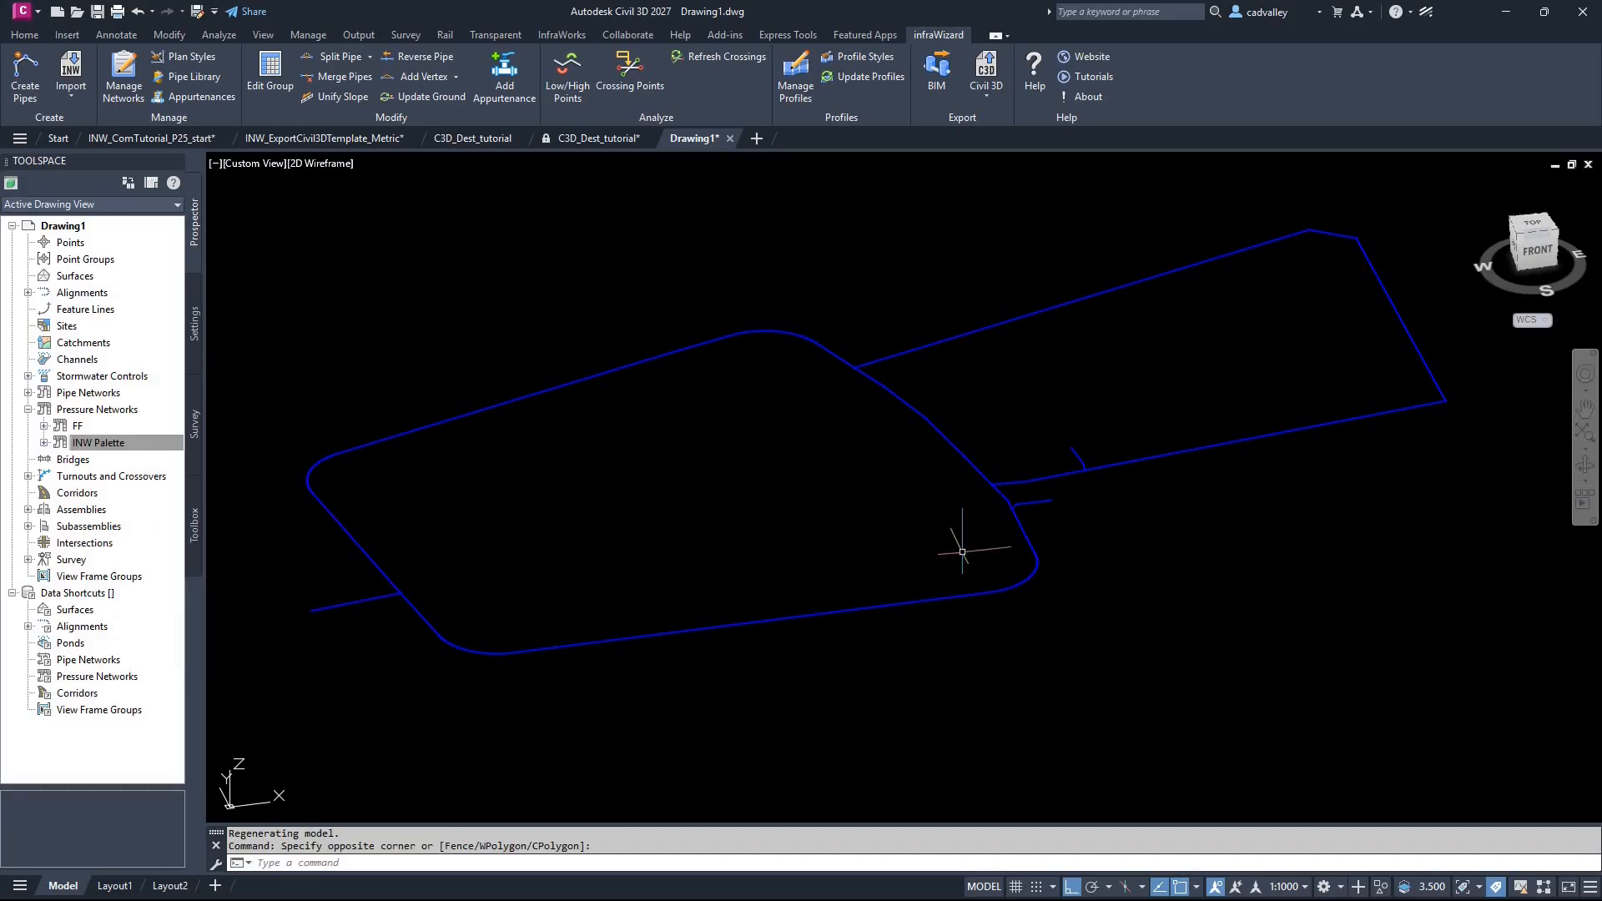